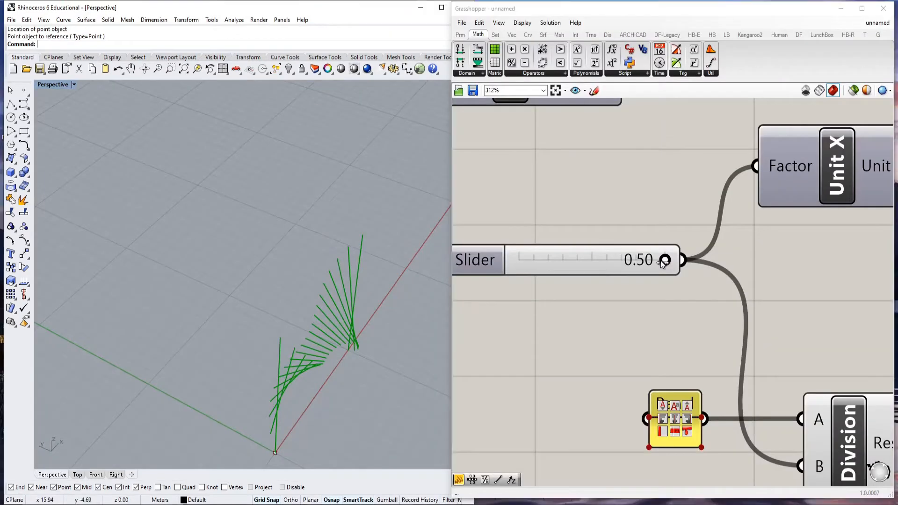
left_click_drag(660, 267, 590, 289)
right_click_drag(295, 386, 187, 374)
right_click(562, 267)
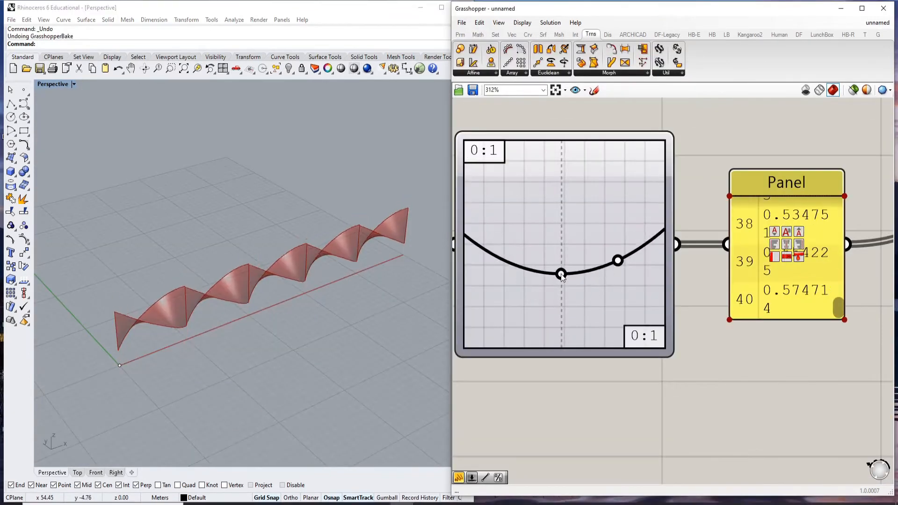
left_click_drag(559, 270, 567, 304)
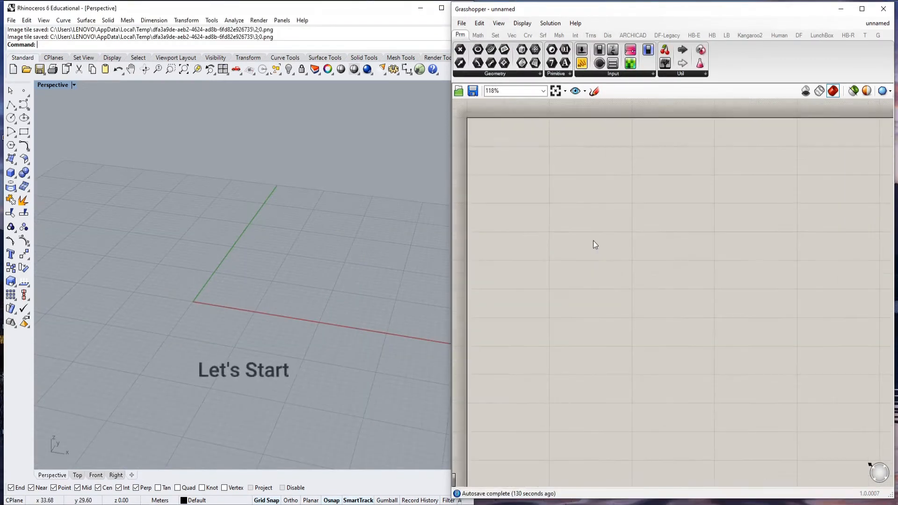
Place a point object at the world origin in the Rhino perspective viewport.
left_click(23, 90)
scroll(193, 301, "up", 3)
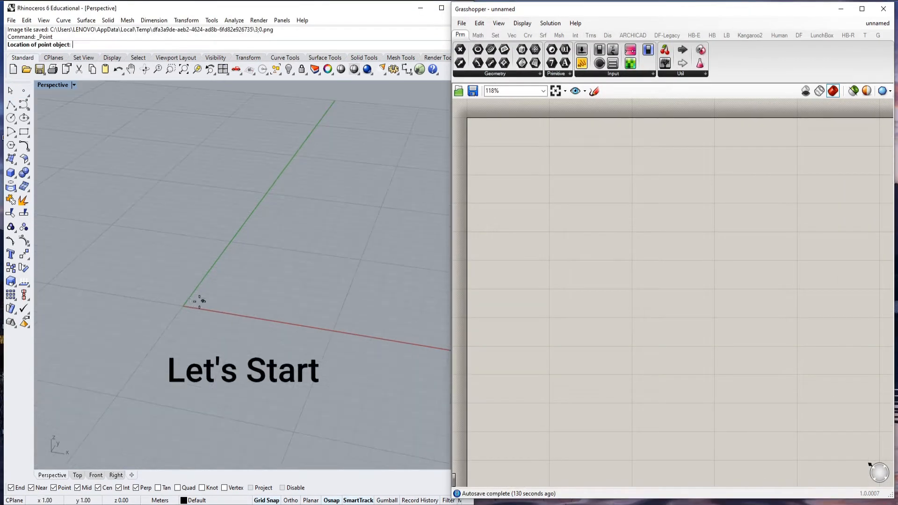
left_click(183, 306)
right_click_drag(199, 328, 270, 326)
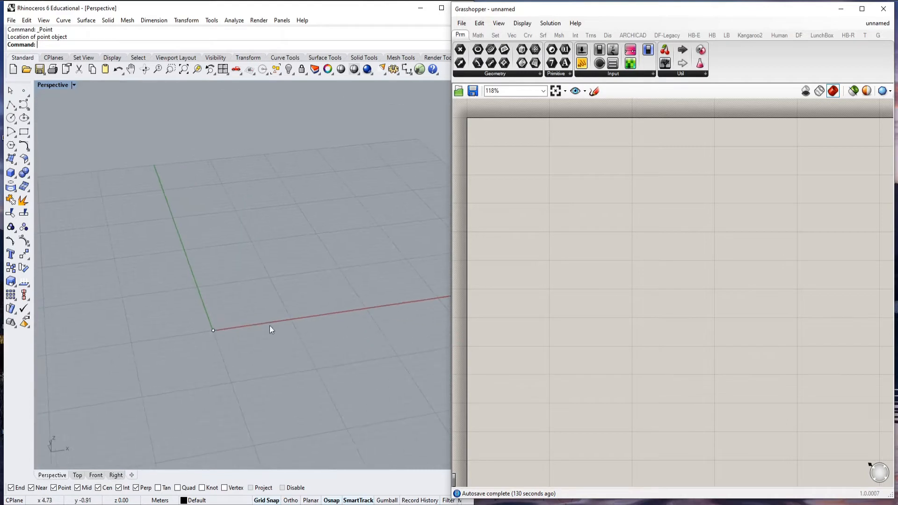
Add a Point parameter to the Grasshopper canvas and set it to the Rhino point at the origin.
double_click(511, 194)
type("point")
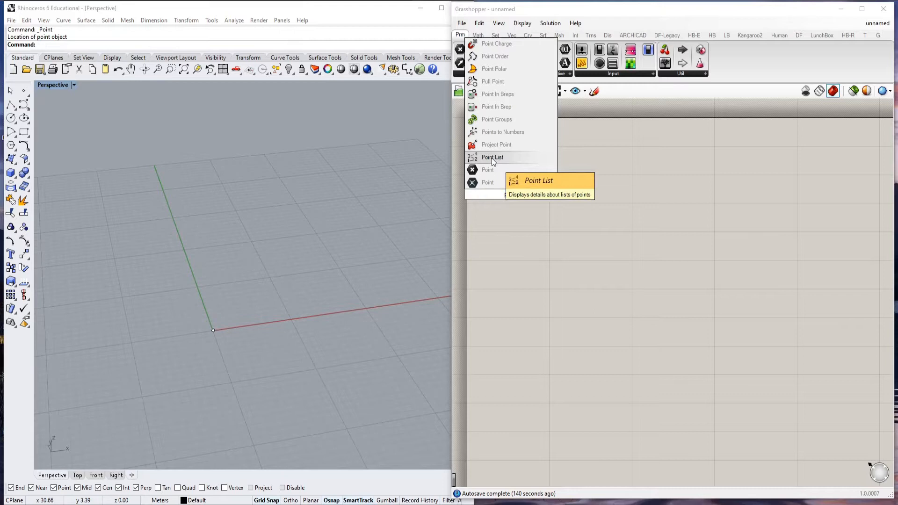
left_click(488, 171)
scroll(525, 217, "up", 3)
right_click(530, 211)
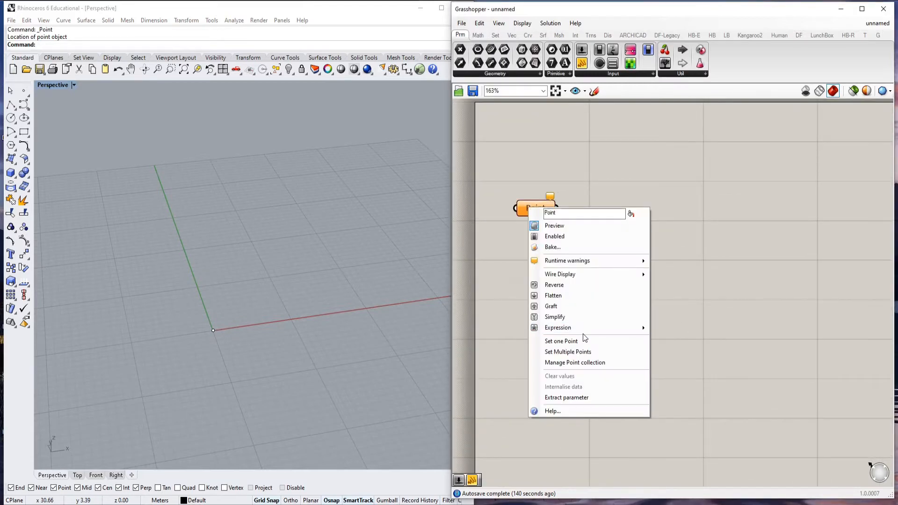
left_click(561, 341)
left_click(213, 332)
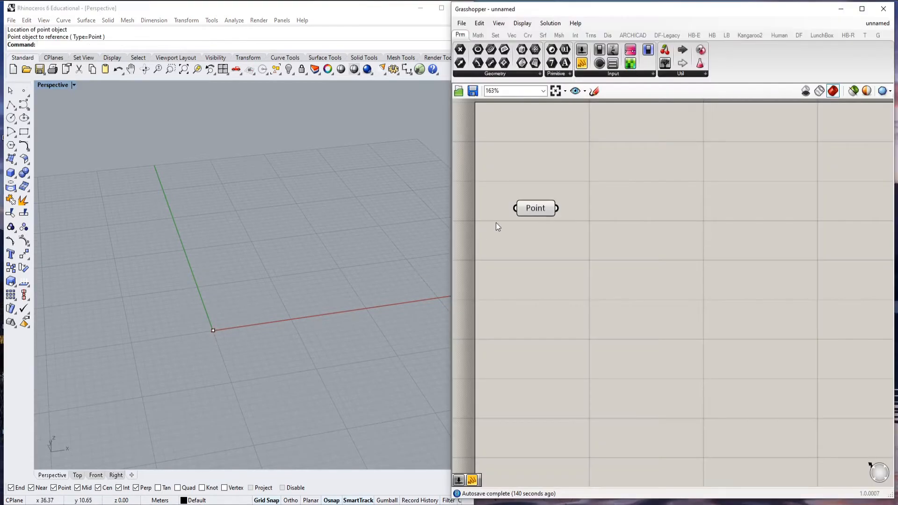
Internalise the referenced point's data in the Point parameter.
scroll(530, 210, "up", 3)
right_click(530, 210)
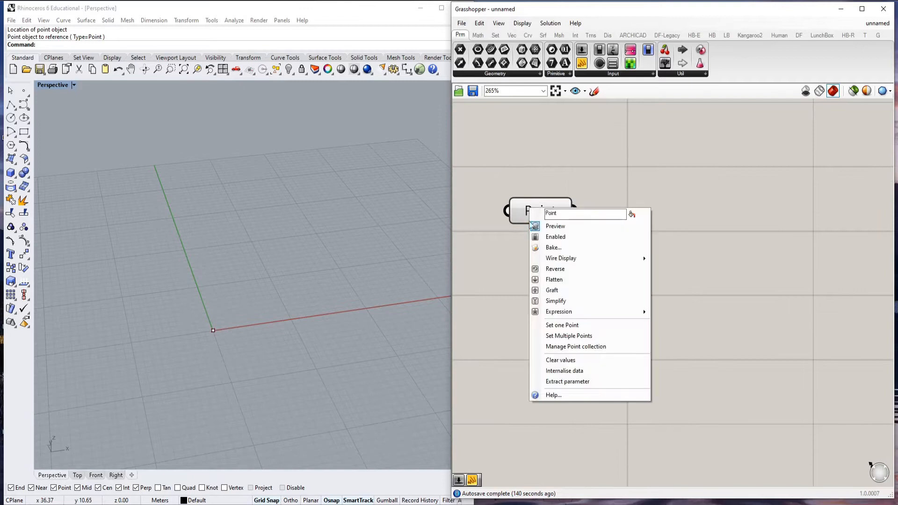
left_click(565, 371)
Add a Move component, wire the Point parameter into its Geometry input and place it farther away from the point.
scroll(593, 261, "down", 1)
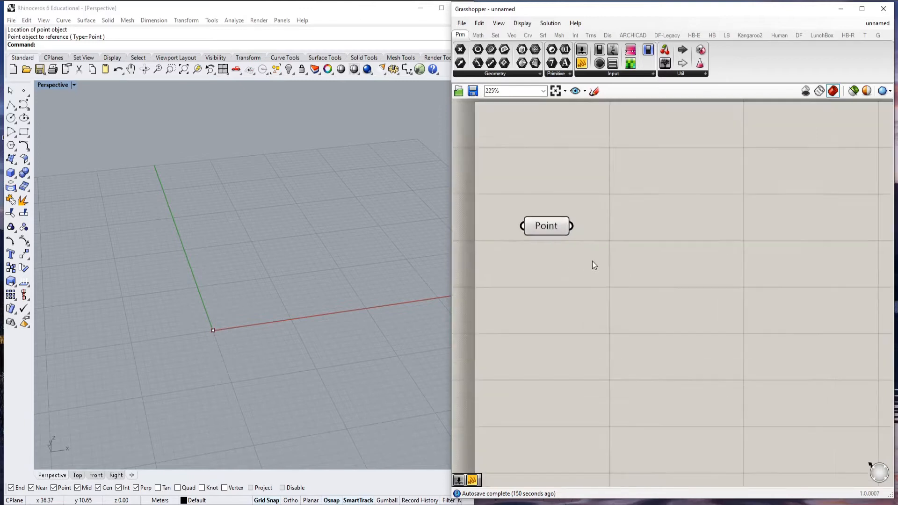
double_click(593, 260)
type("move")
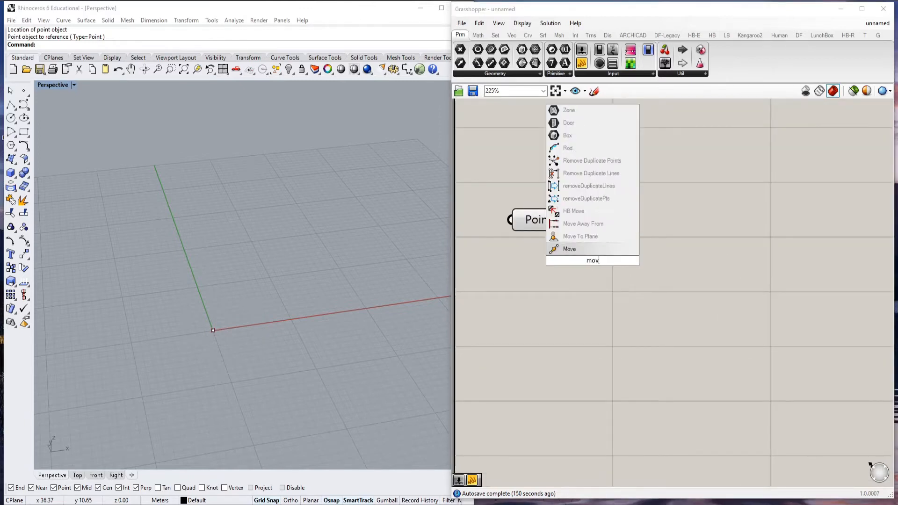
key("Return")
left_click_drag(698, 242, 699, 243)
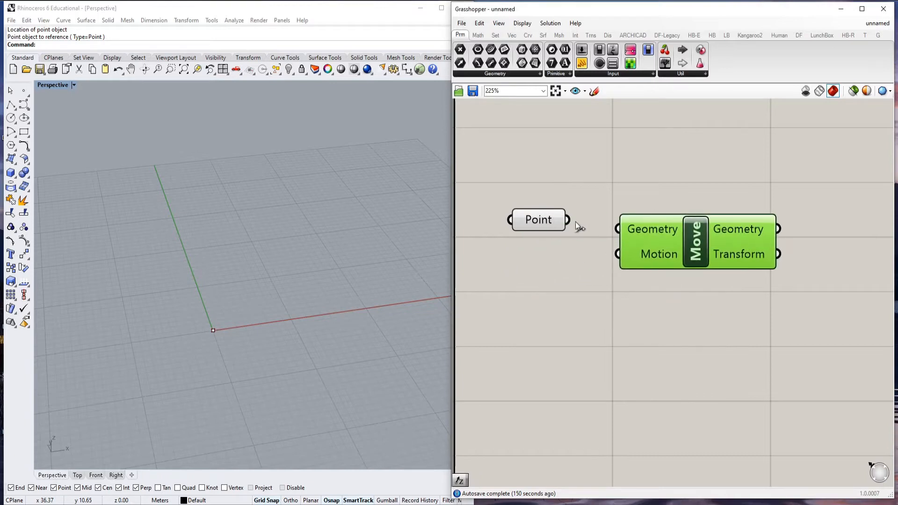
left_click_drag(584, 226, 616, 228)
scroll(645, 241, "down", 3)
scroll(609, 259, "up", 2)
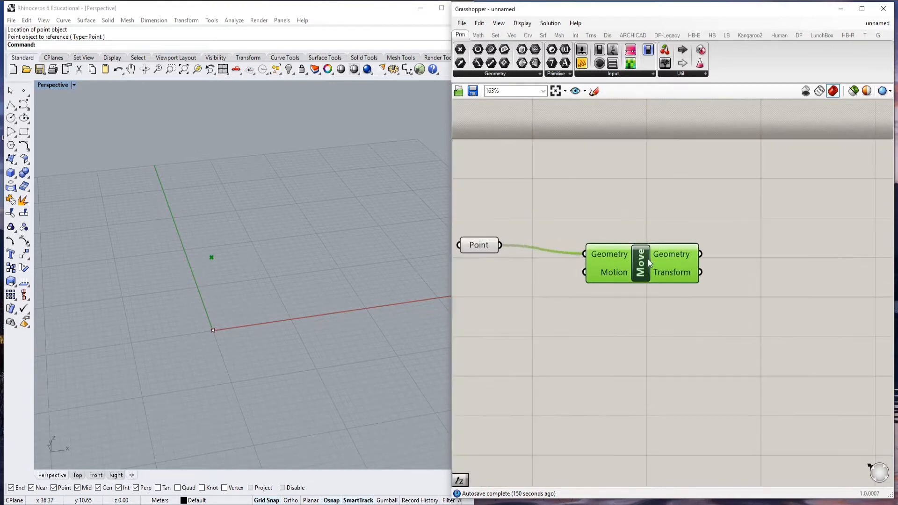
left_click_drag(710, 251, 712, 251)
Add a Unit Z vector, wire it into Move's Motion input and position it close beside the Move component.
double_click(554, 339)
type("z")
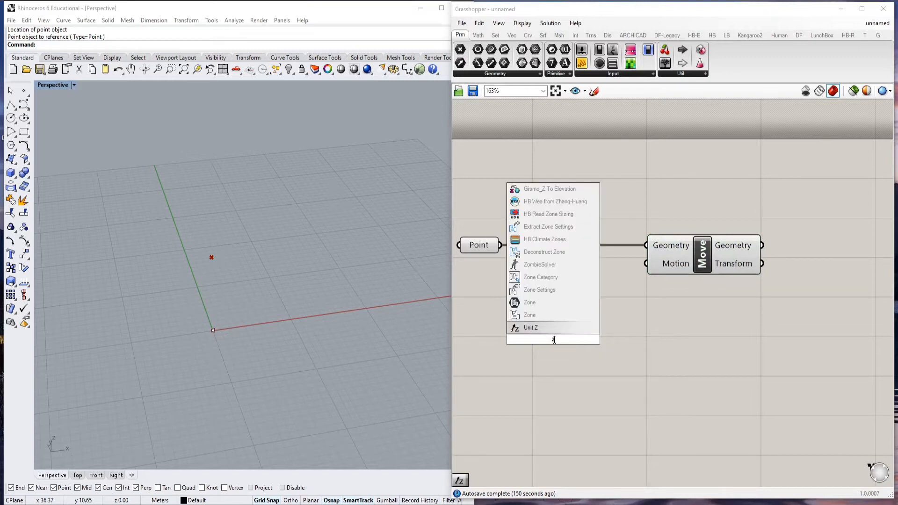
key("Return")
left_click_drag(610, 342, 646, 263)
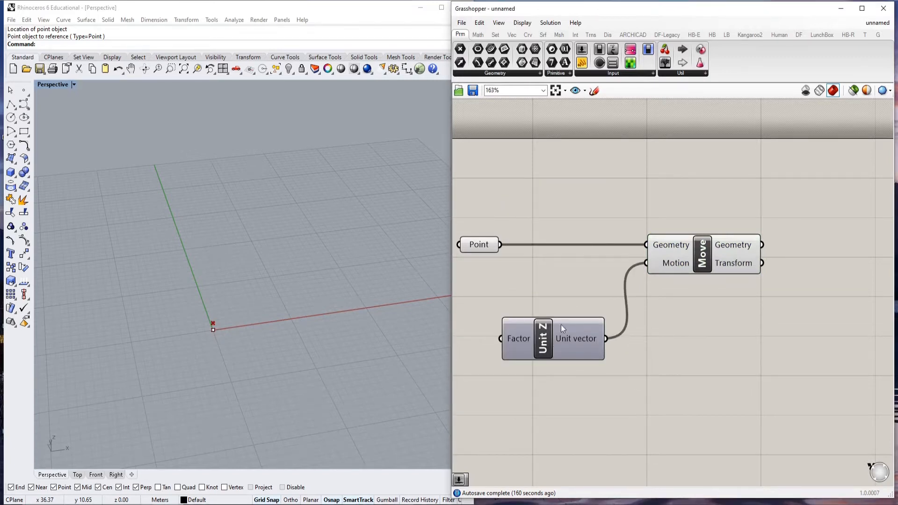
scroll(616, 280, "down", 3)
left_click(669, 257)
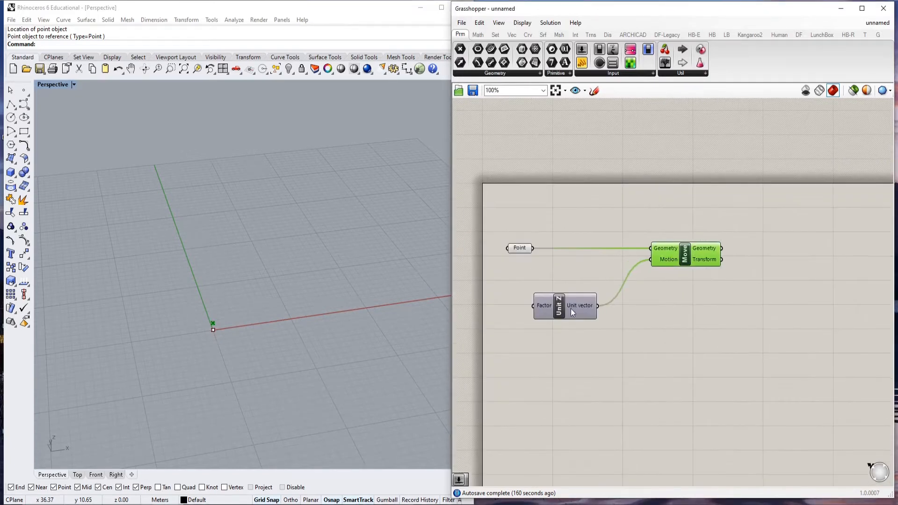
left_click_drag(570, 307, 610, 280)
Add a panel with a height value and wire it into Unit Z's Factor input to raise the moved point.
double_click(526, 316)
type("panel")
key("Return")
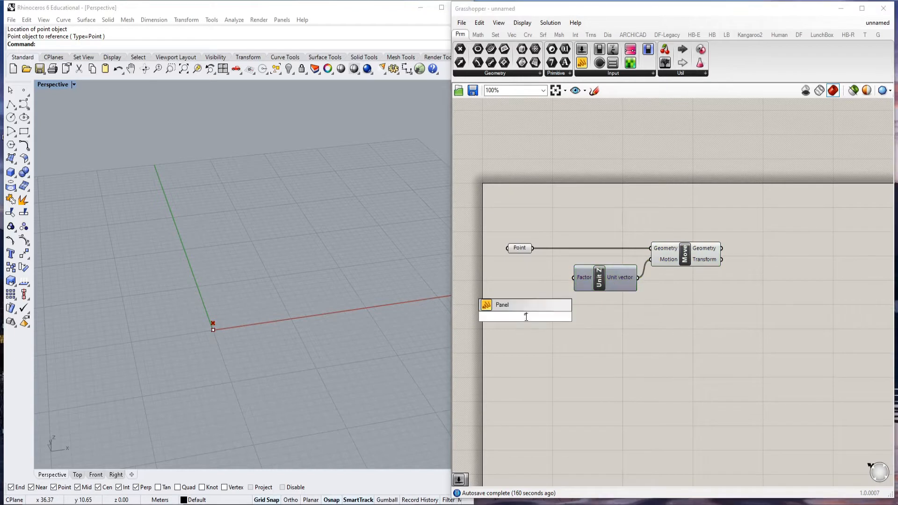
key("Return")
scroll(518, 299, "up", 5)
left_click_drag(541, 328, 660, 246)
right_click_drag(255, 335, 248, 287)
scroll(627, 307, "down", 7)
scroll(786, 288, "up", 5)
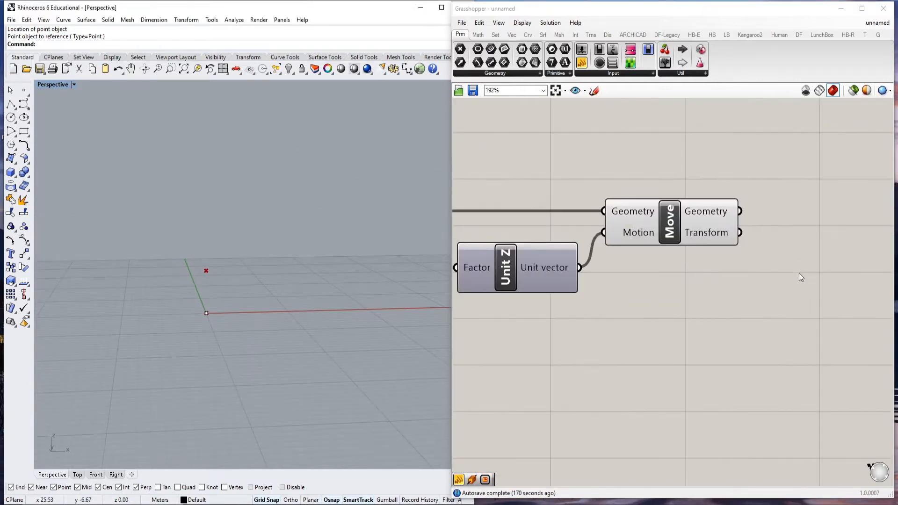
Add a Linear Array component after Move and feed Move's Geometry output into its Geometry input.
left_click(591, 35)
left_click(525, 72)
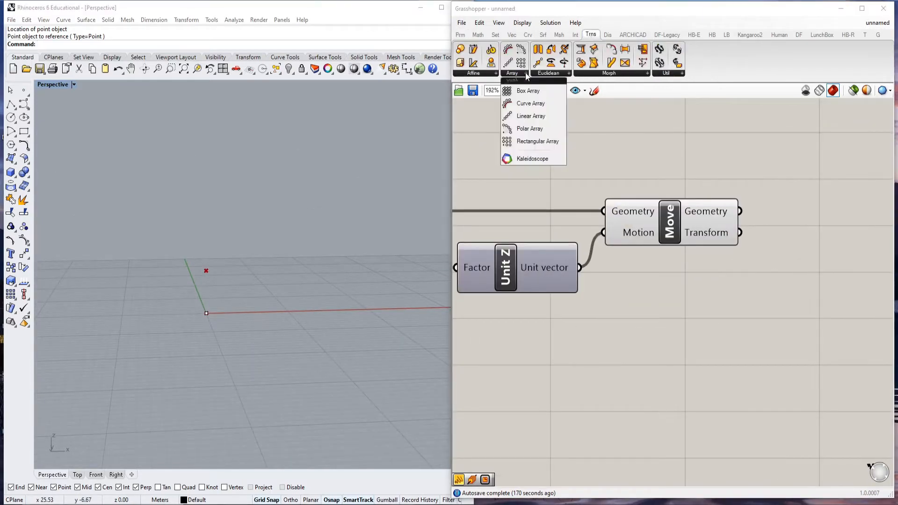
left_click(524, 116)
scroll(608, 169, "down", 2)
left_click(626, 193)
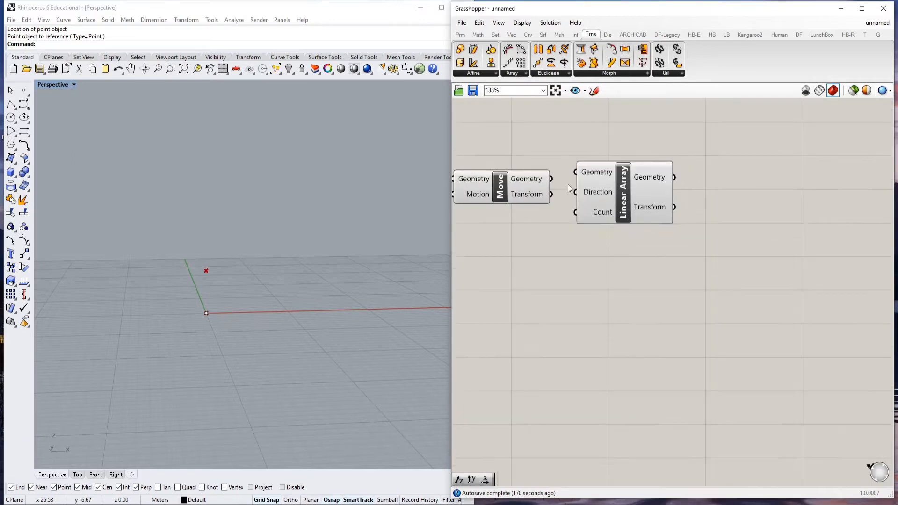
left_click_drag(551, 179, 793, 196)
scroll(675, 215, "down", 1)
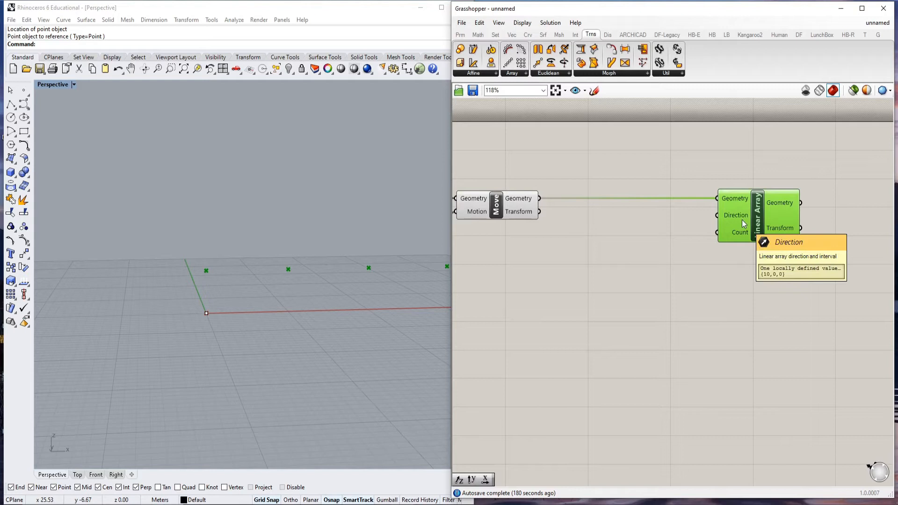
Add a Unit X vector, wire it into Linear Array's Direction input and tidy its position on the canvas.
double_click(649, 251)
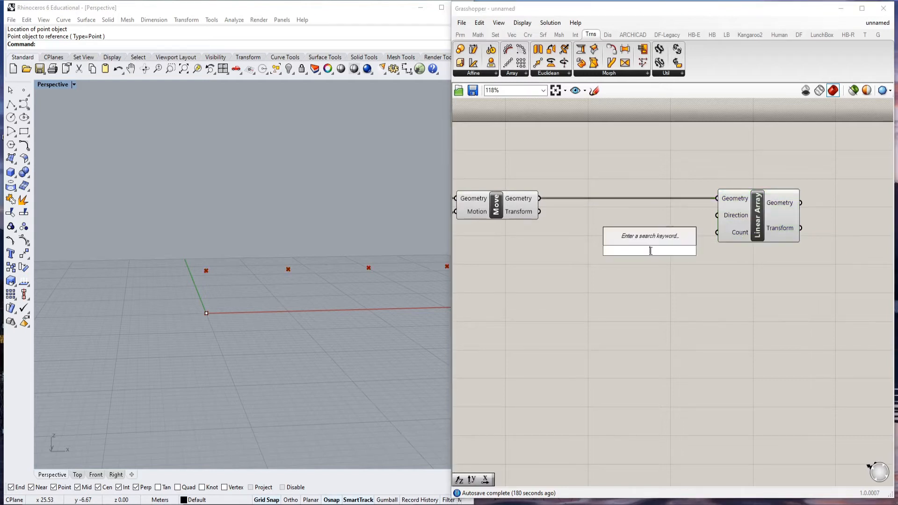
type("x")
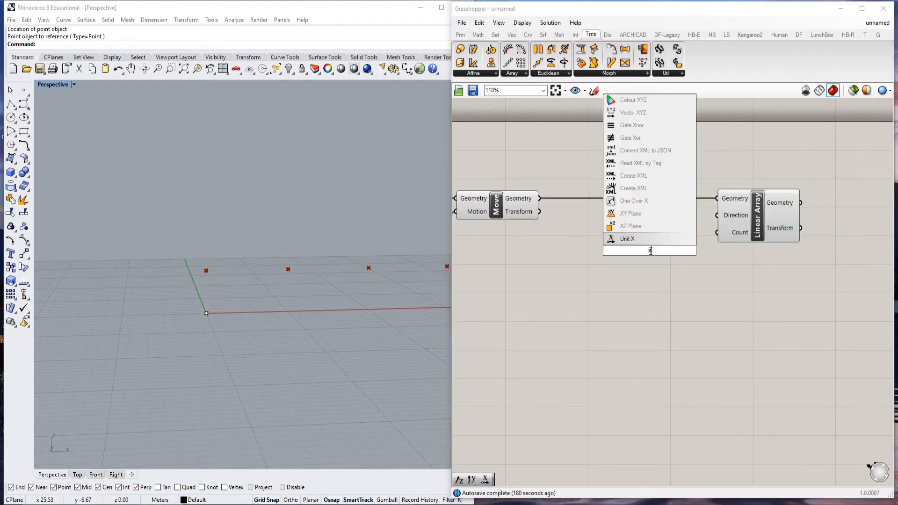
left_click(628, 239)
left_click_drag(687, 251, 717, 215)
left_click_drag(644, 257, 622, 248)
left_click(641, 280)
scroll(681, 290, "down", 3)
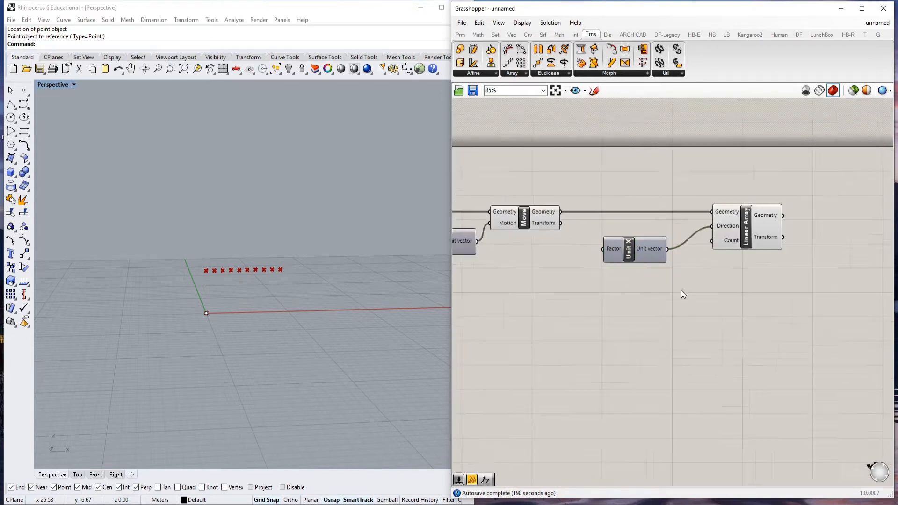
scroll(630, 277, "up", 4)
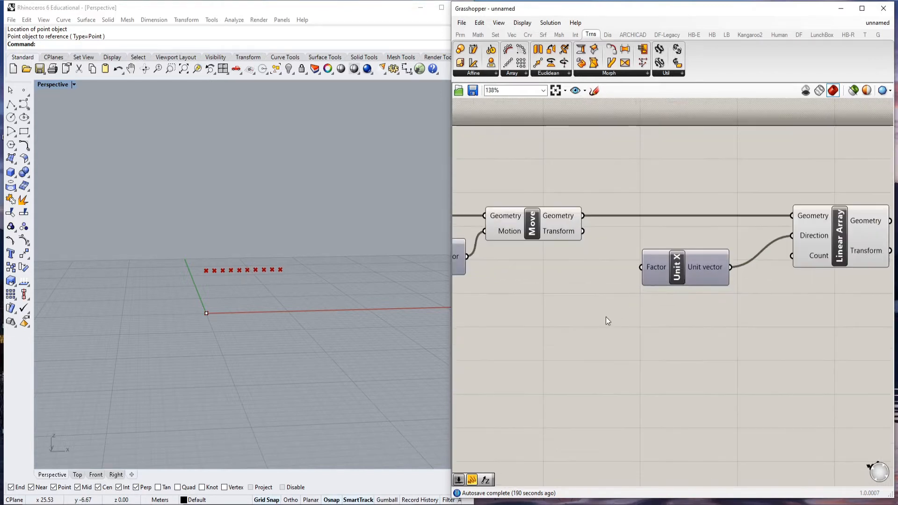
Create a number slider ranging from 0 to 0.50 and wire it into Unit X's Factor input.
double_click(590, 351)
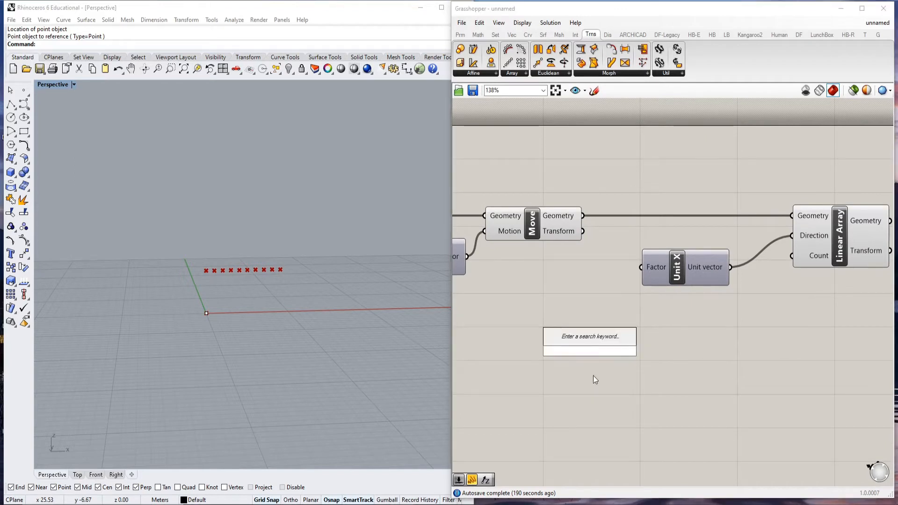
type("0")
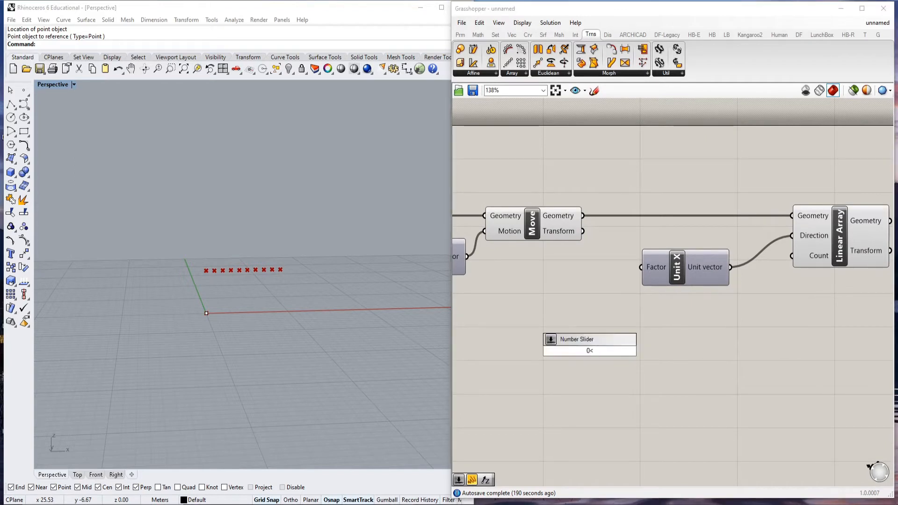
type("<0.50")
key("Return")
left_click_drag(656, 350, 640, 267)
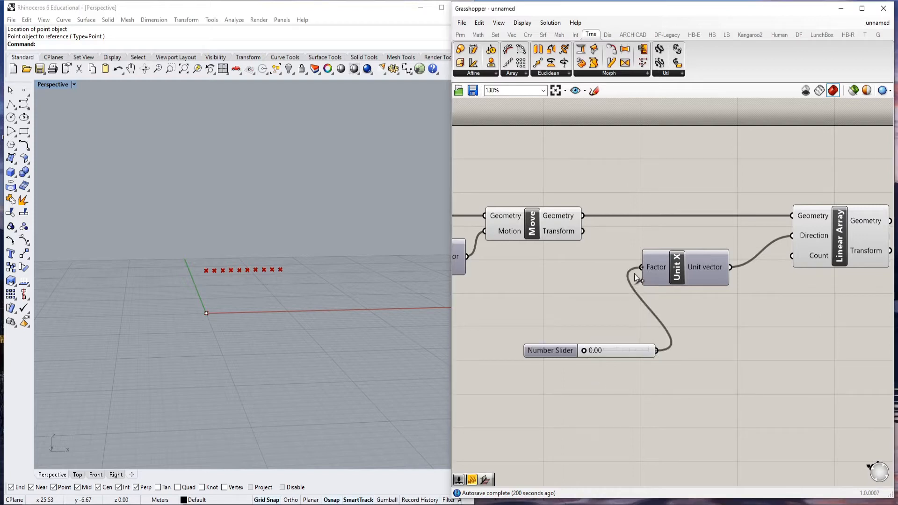
Set the array spacing slider to 0.50 and move the Linear Array component farther away from Unit X.
scroll(596, 338, "up", 2)
left_click_drag(570, 349, 649, 304)
scroll(210, 277, "up", 3)
right_click_drag(861, 287, 680, 295)
scroll(676, 247, "down", 2)
scroll(705, 245, "up", 2)
left_click_drag(706, 244, 739, 245)
scroll(738, 245, "down", 3)
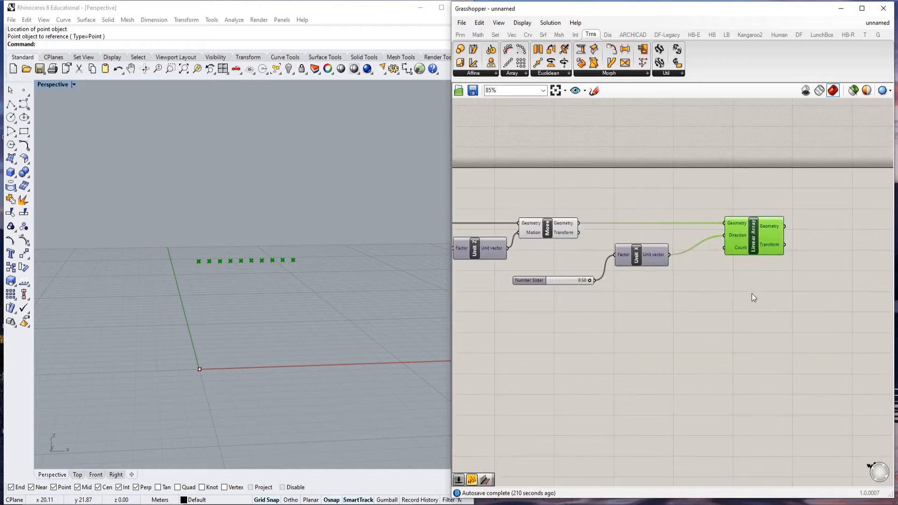
left_click(751, 293)
scroll(733, 259, "down", 1)
scroll(719, 256, "up", 2)
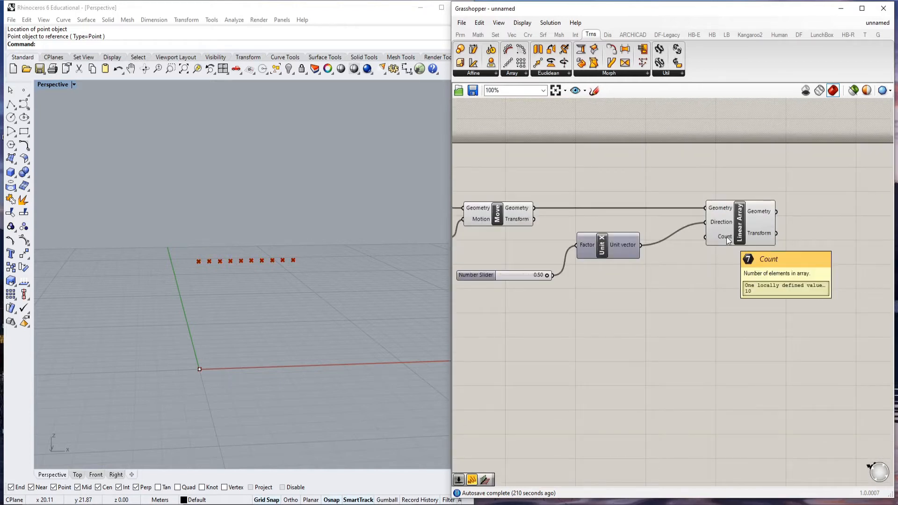
Add a Division component on the canvas below the Unit X vector.
double_click(622, 372)
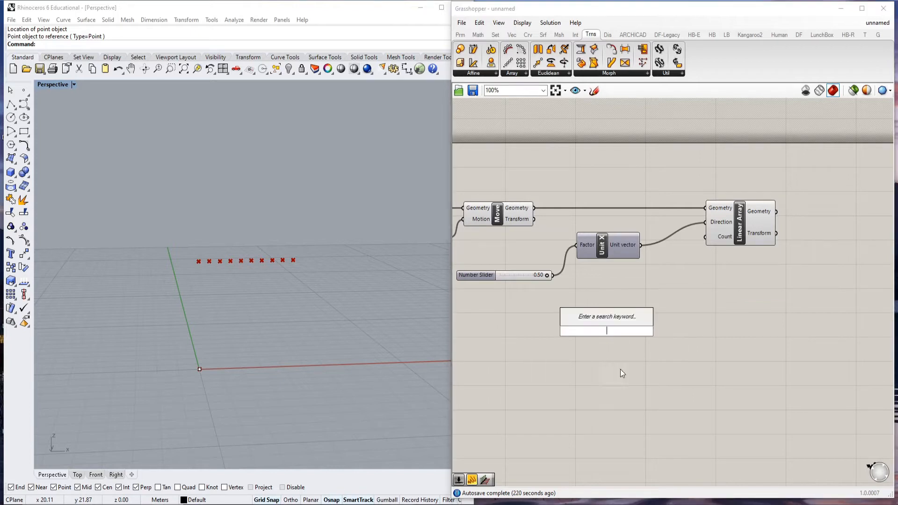
left_click(478, 34)
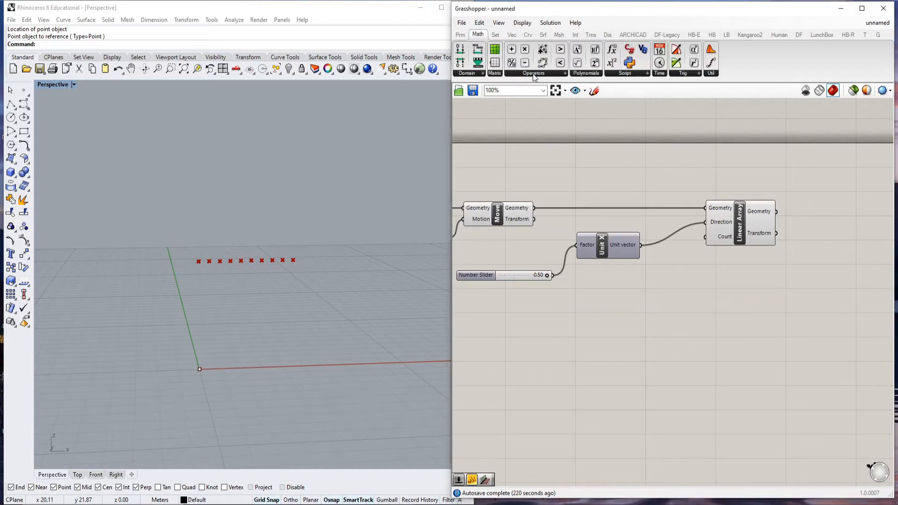
left_click_drag(511, 63, 614, 332)
Create a panel containing 10, wire it into Division's A input and place it next to the component.
scroll(588, 334, "up", 2)
double_click(581, 341)
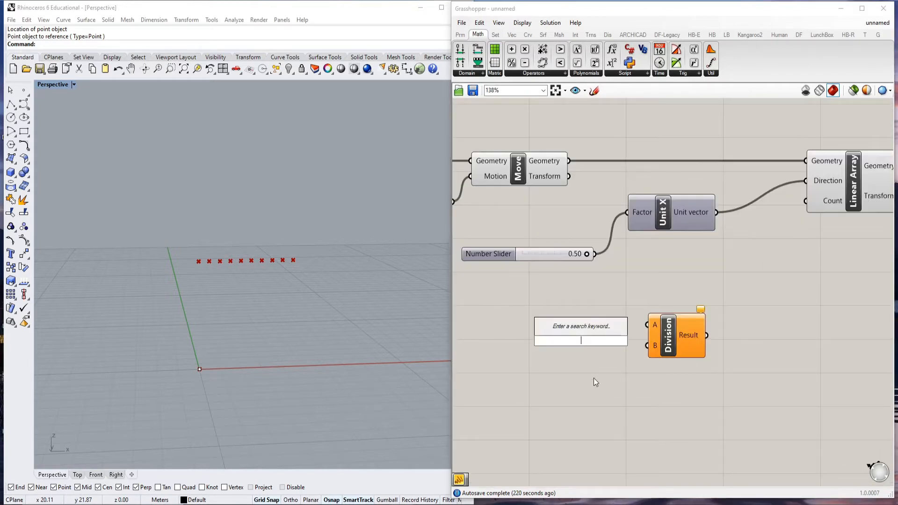
type("10")
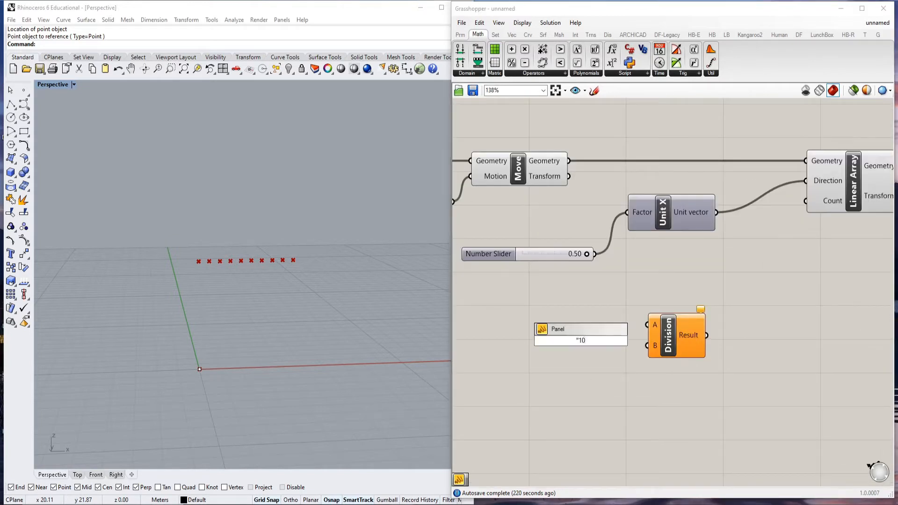
key("Return")
left_click_drag(593, 341, 647, 325)
left_click_drag(582, 336, 595, 331)
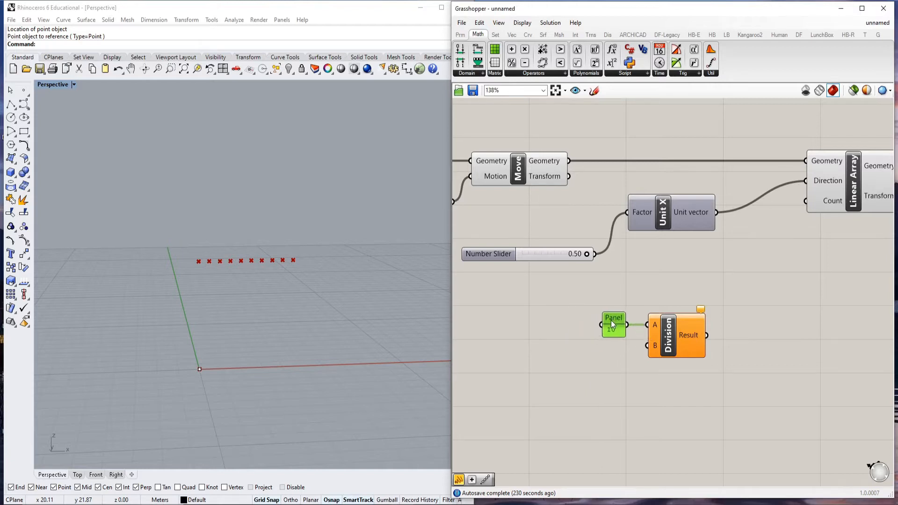
scroll(613, 323, "down", 3)
scroll(662, 336, "up", 4)
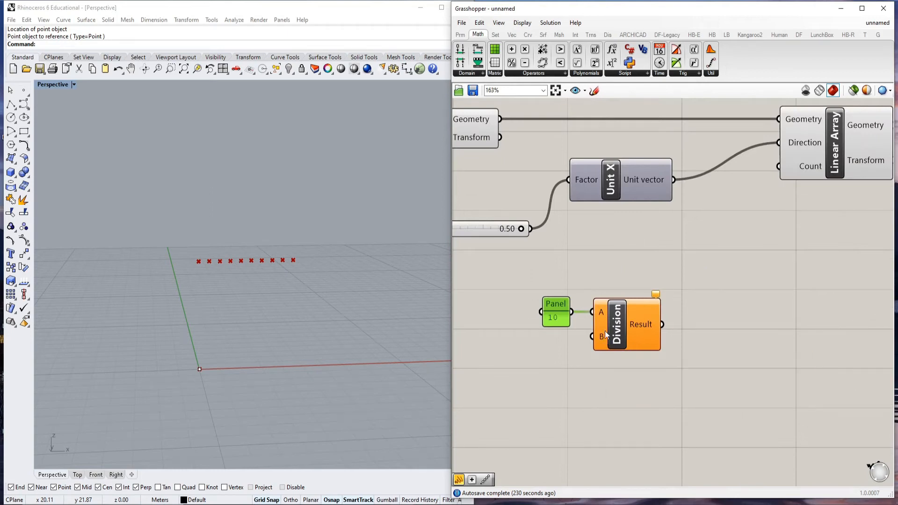
Wire the spacing slider into Division's B input and Division's Result into Linear Array's Count input.
left_click_drag(532, 230, 592, 336)
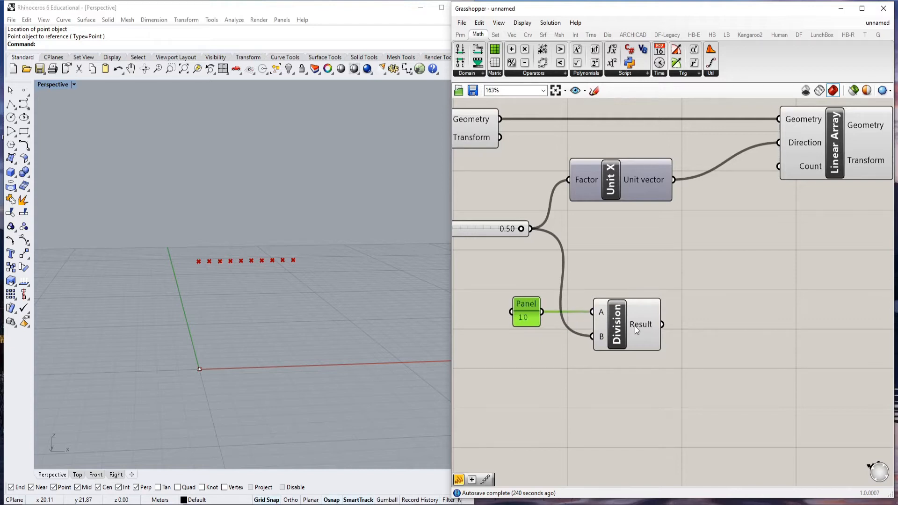
mouse_move(634, 327)
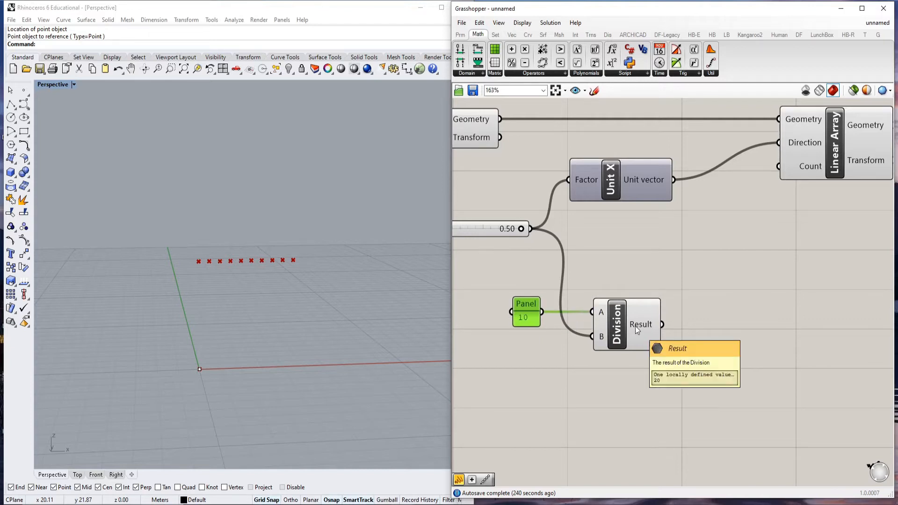
left_click_drag(663, 324, 778, 166)
right_click_drag(208, 300, 253, 333)
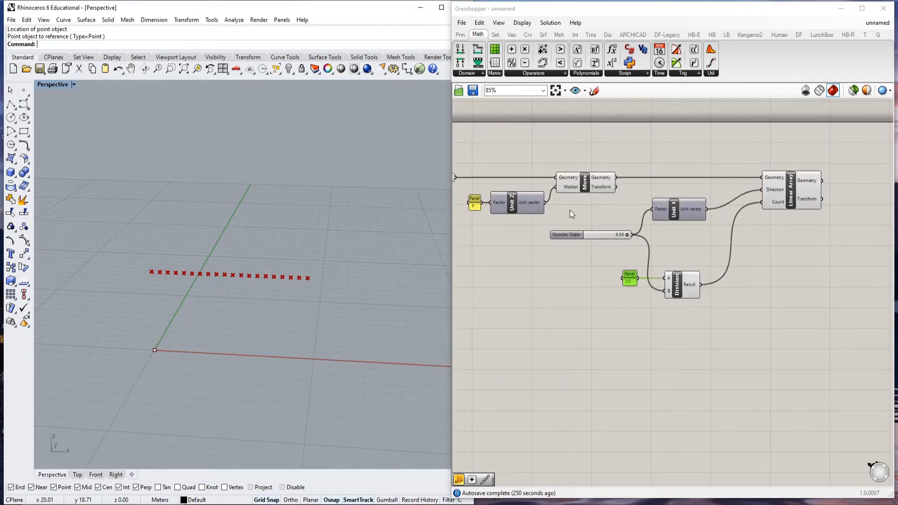
Test the array spacing slider at 0.25 and return it to 0.50.
scroll(576, 281, "up", 6)
left_click_drag(587, 261, 541, 273)
right_click_drag(195, 294, 207, 291)
scroll(556, 260, "up", 1)
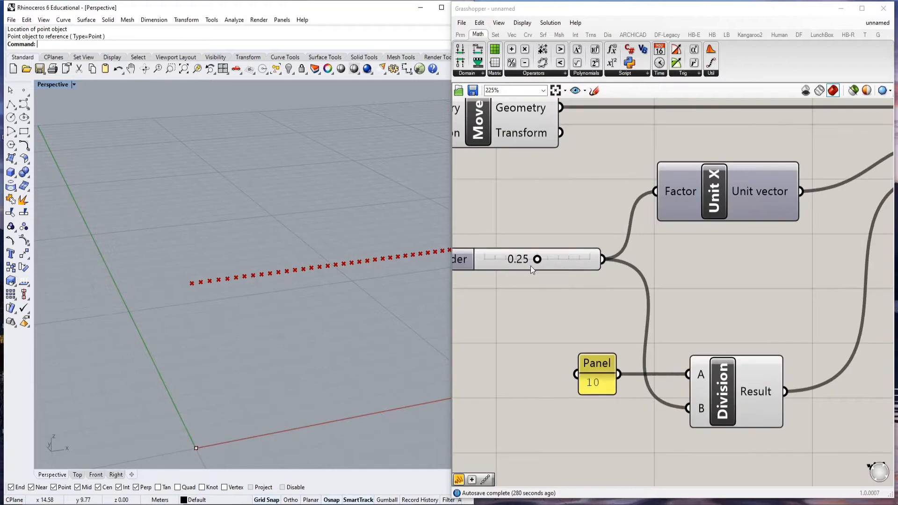
left_click_drag(534, 262, 588, 262)
scroll(282, 310, "down", 5)
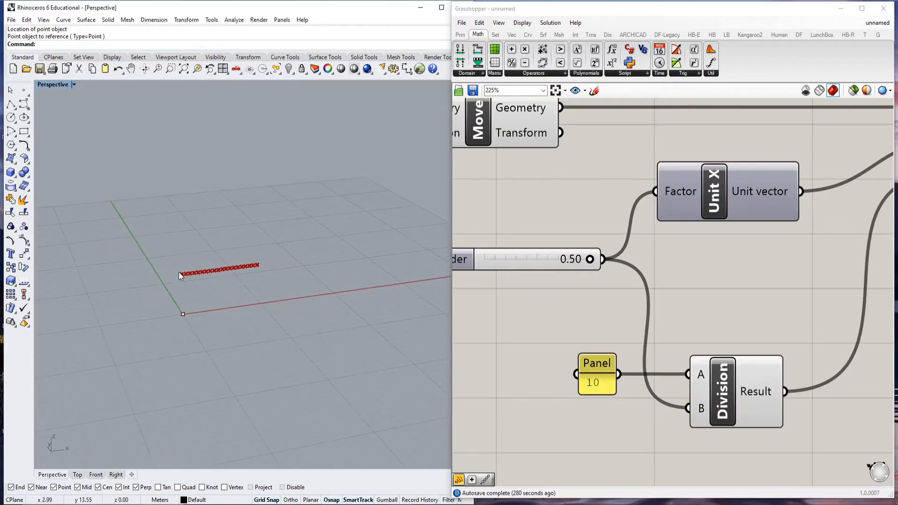
scroll(608, 266, "down", 5)
Add a Move component, wire Linear Array's Geometry output into its Geometry input, and place it farther along the definition.
scroll(761, 239, "up", 6)
right_click_drag(804, 228, 719, 297)
scroll(662, 230, "down", 4)
double_click(718, 297)
type("move")
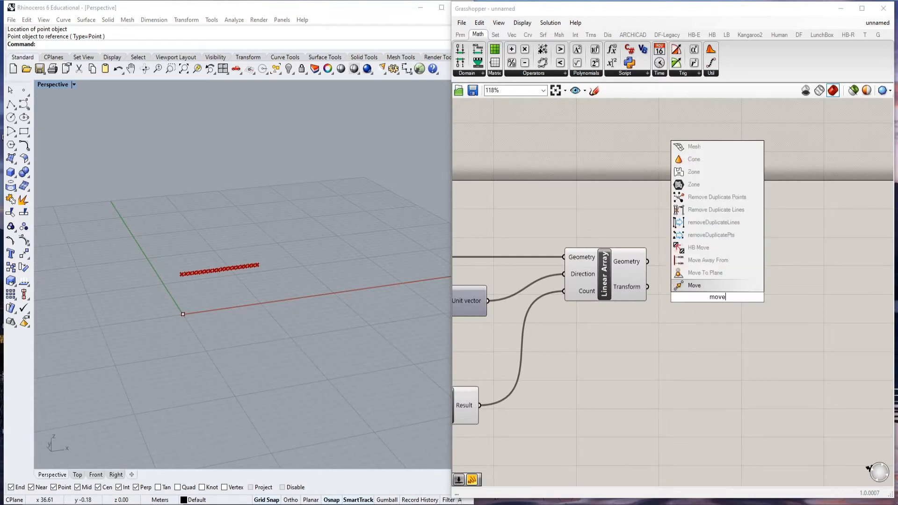
key("Return")
left_click_drag(646, 261, 675, 290)
scroll(622, 276, "down", 7)
scroll(621, 276, "up", 3)
left_click_drag(619, 275, 753, 263)
left_click(729, 286)
Add a Unit Z vector component and place it before the new Move component's Motion input.
scroll(732, 268, "up", 9)
scroll(735, 249, "down", 2)
double_click(687, 233)
type("z")
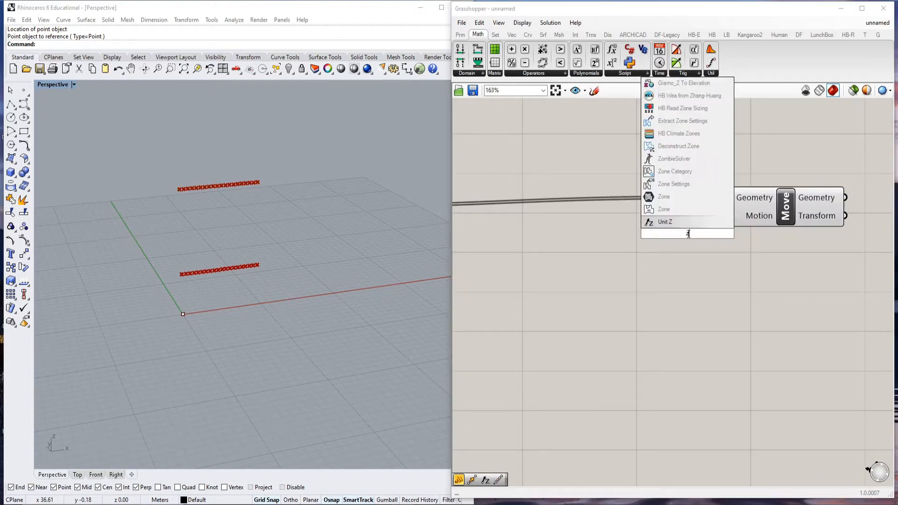
left_click(673, 222)
left_click_drag(704, 230, 662, 231)
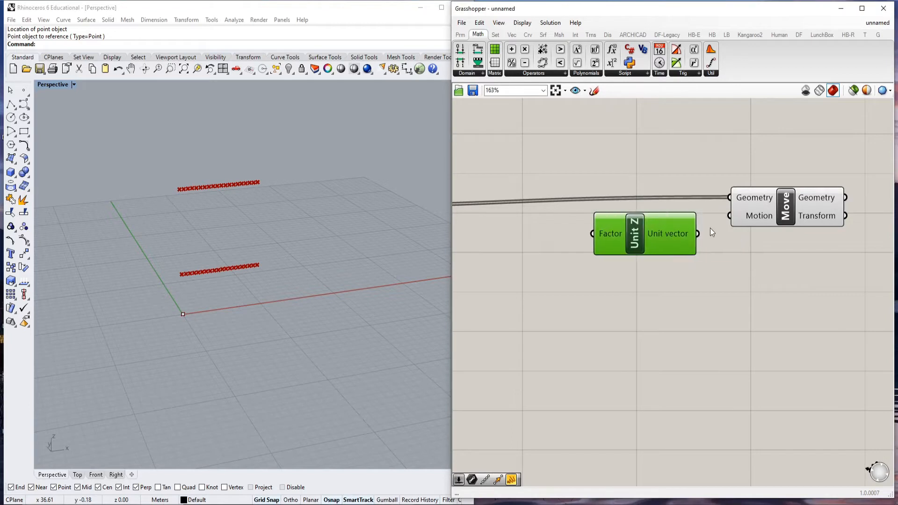
Wire Unit Z into Move's Motion input and feed its Factor from a new panel containing 5.
scroll(613, 254, "down", 2)
scroll(605, 252, "up", 3)
double_click(604, 252)
type("\"5")
key("Return")
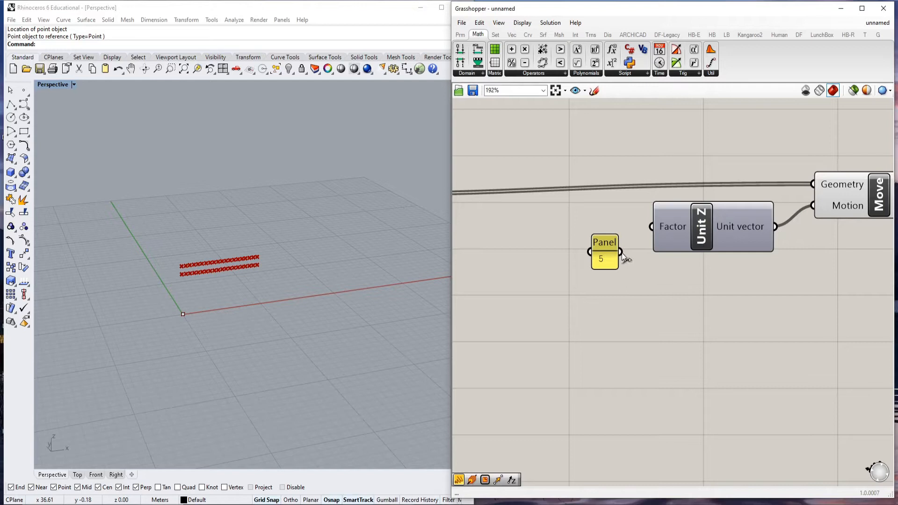
left_click_drag(620, 252, 650, 227)
left_click(606, 243)
Duplicate the Unit Z and Move components below the originals, and place the shared panel of 5 between both Unit Z vectors.
scroll(605, 243, "down", 3)
left_click_drag(761, 280, 663, 211)
left_click_drag(753, 215, 745, 289, "alt")
scroll(771, 286, "down", 3)
scroll(697, 295, "up", 5)
right_click_drag(696, 295, 750, 293)
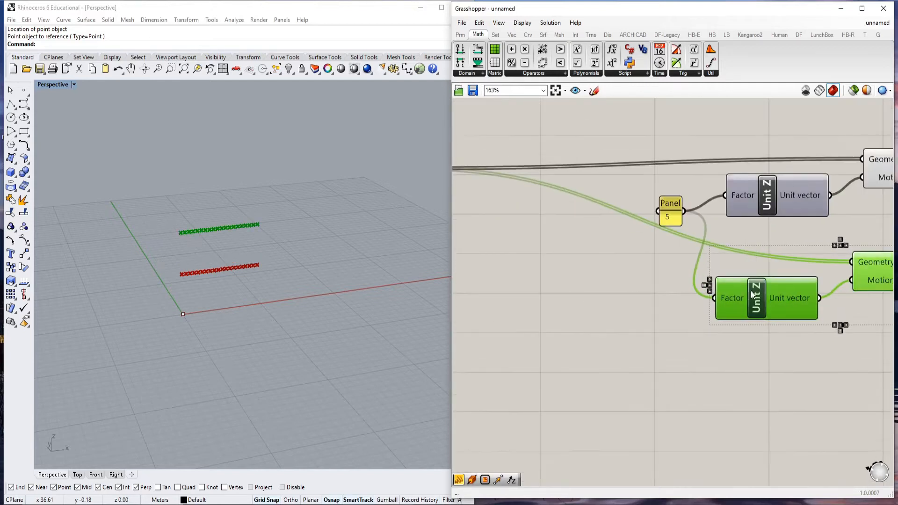
scroll(752, 294, "up", 2)
left_click_drag(656, 181, 619, 221)
Set the expression -x on the Factor input of the lower Unit Z component.
right_click(730, 313)
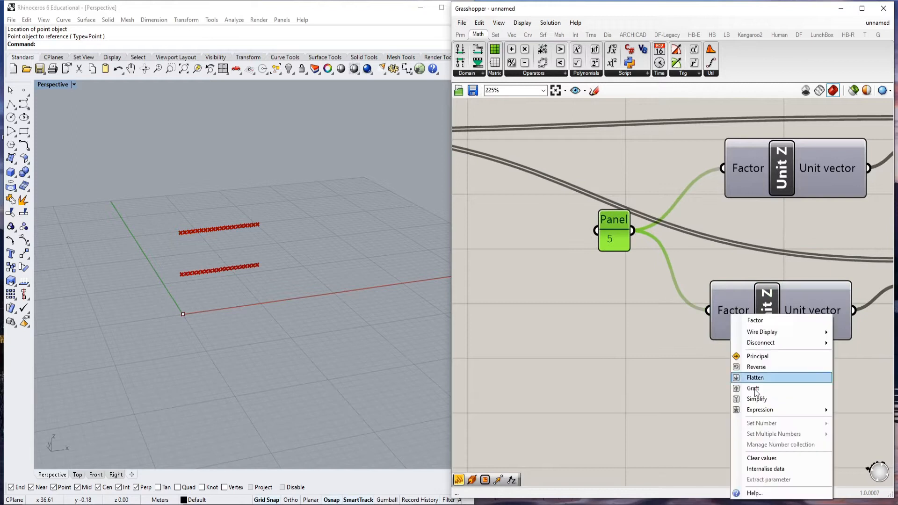
mouse_move(757, 409)
left_click(654, 420)
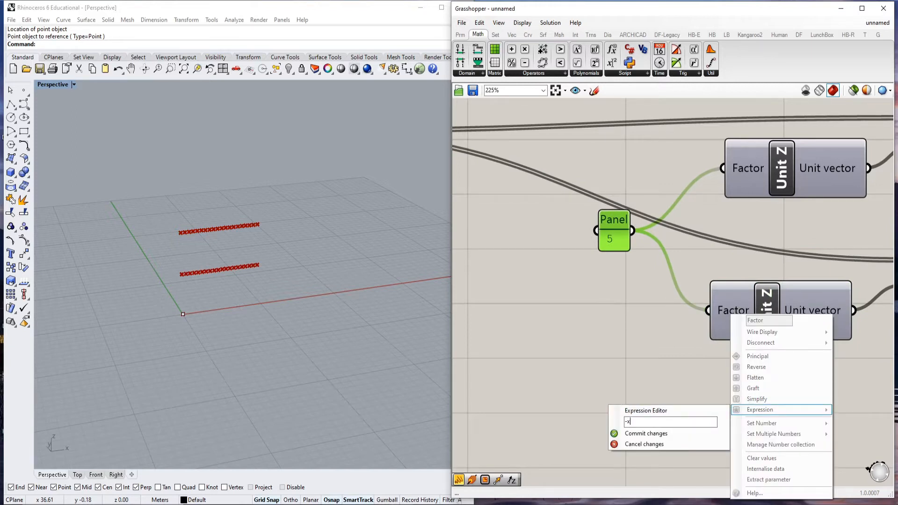
type("-x")
left_click(645, 434)
left_click(517, 321)
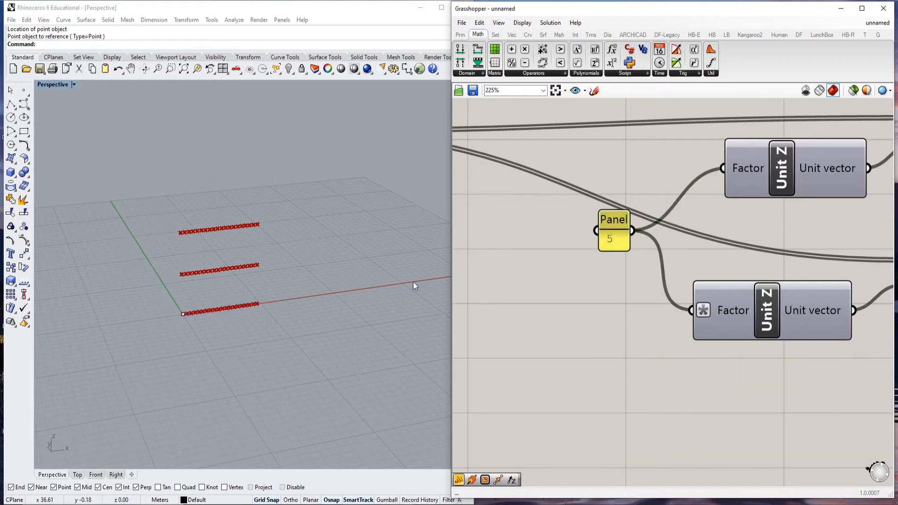
Examine where the lowest row of points ends along the X axis and the Division that drives the array count.
right_click_drag(739, 252, 778, 288)
right_click_drag(240, 301, 280, 302)
scroll(741, 279, "down", 7)
scroll(666, 284, "up", 5)
scroll(795, 274, "down", 4)
scroll(568, 321, "up", 5)
scroll(568, 321, "up", 1)
right_click_drag(326, 318, 278, 285)
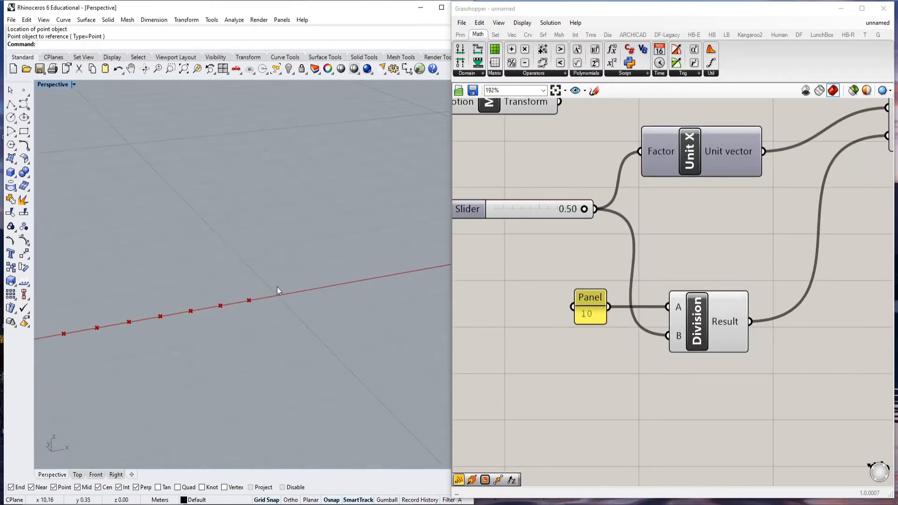
scroll(696, 286, "down", 5)
scroll(691, 255, "up", 3)
scroll(641, 302, "down", 2)
scroll(629, 320, "up", 3)
Add an Addition component after Division and wire Division's Result into its A input.
double_click(625, 371)
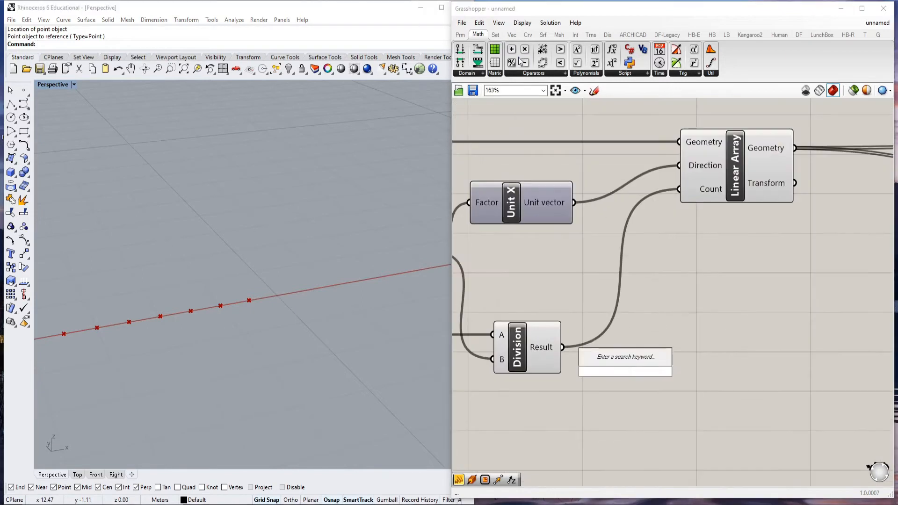
left_click(637, 332)
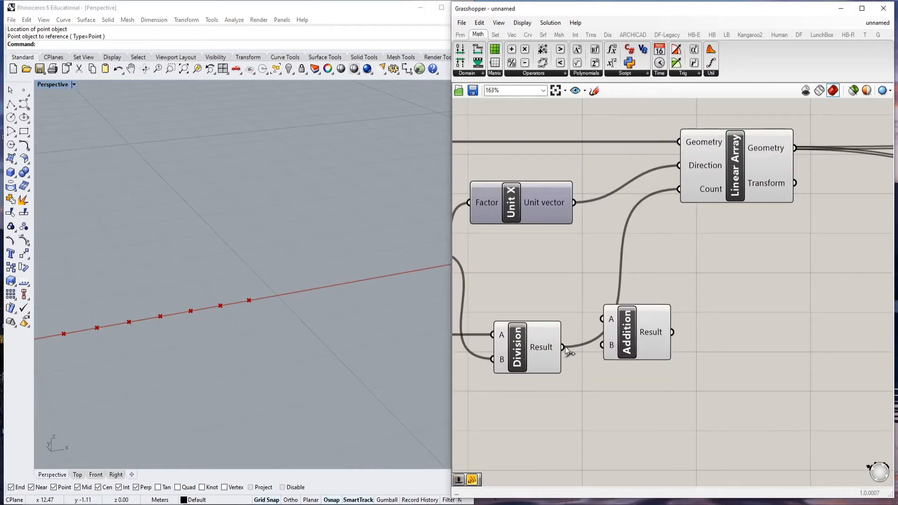
scroll(601, 318, "down", 2)
scroll(626, 329, "up", 2)
left_click_drag(622, 317, 662, 305)
Create a panel containing 1, wire it into Addition's B input, and align the Addition component with Division.
double_click(628, 378)
type("panel")
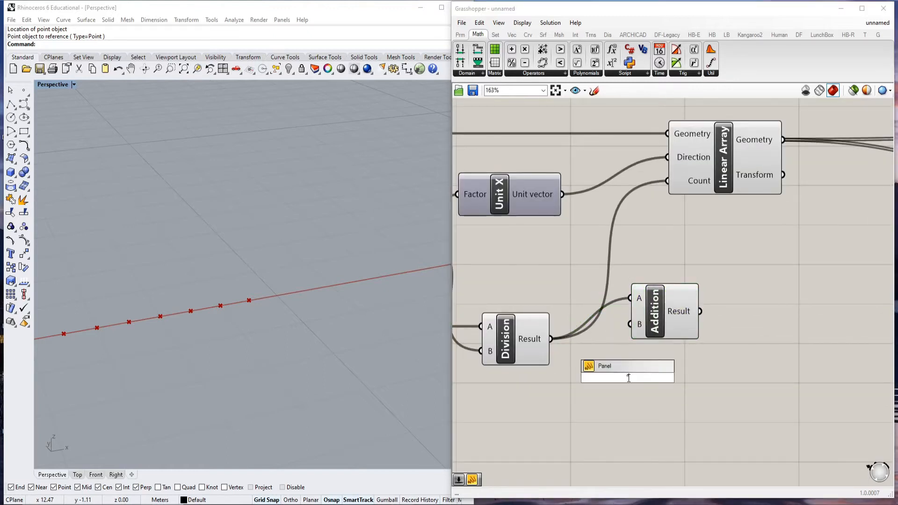
key("Return")
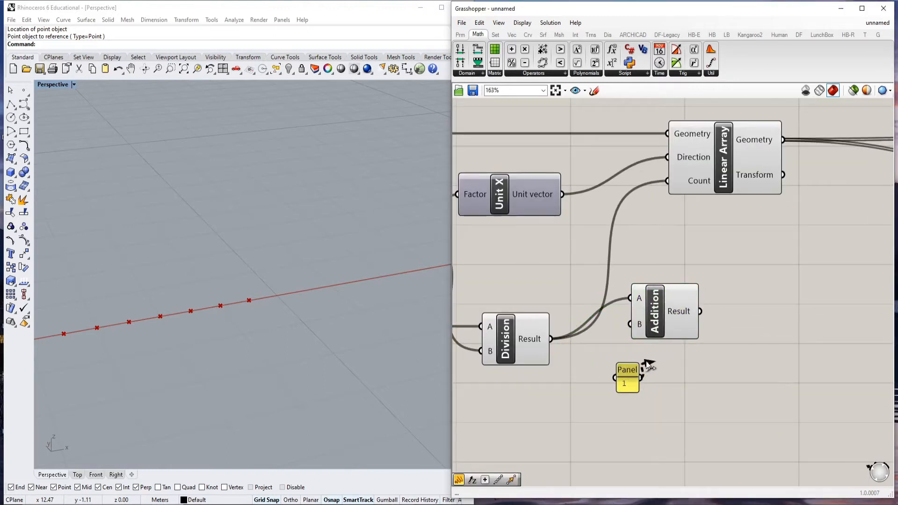
left_click_drag(659, 317, 679, 358)
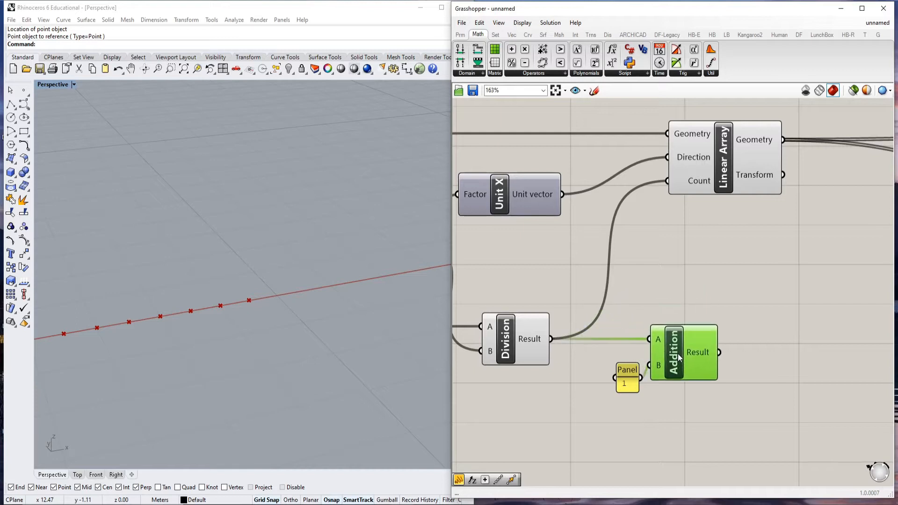
left_click(631, 373)
scroll(664, 313, "down", 2)
Move Linear Array farther from Unit X and wire Addition's Result into its Count input.
left_click(648, 270)
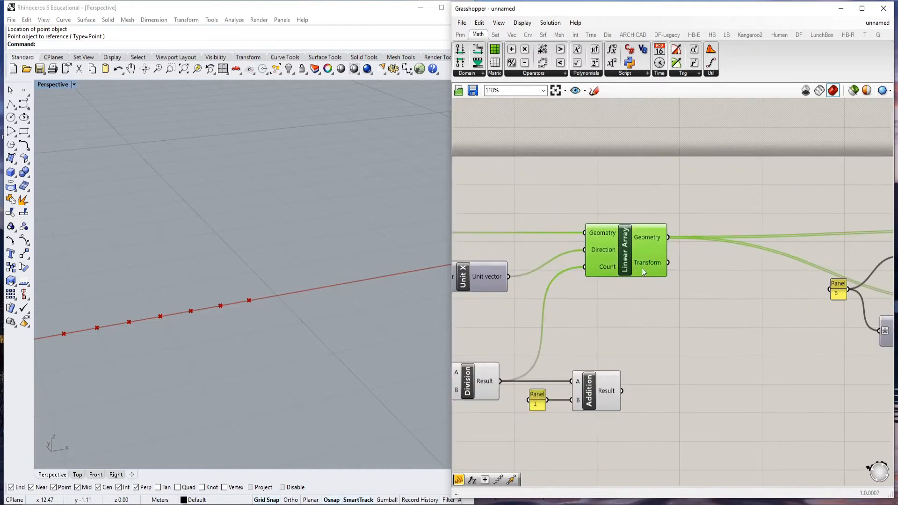
left_click_drag(648, 275, 686, 257)
left_click_drag(624, 387, 642, 267)
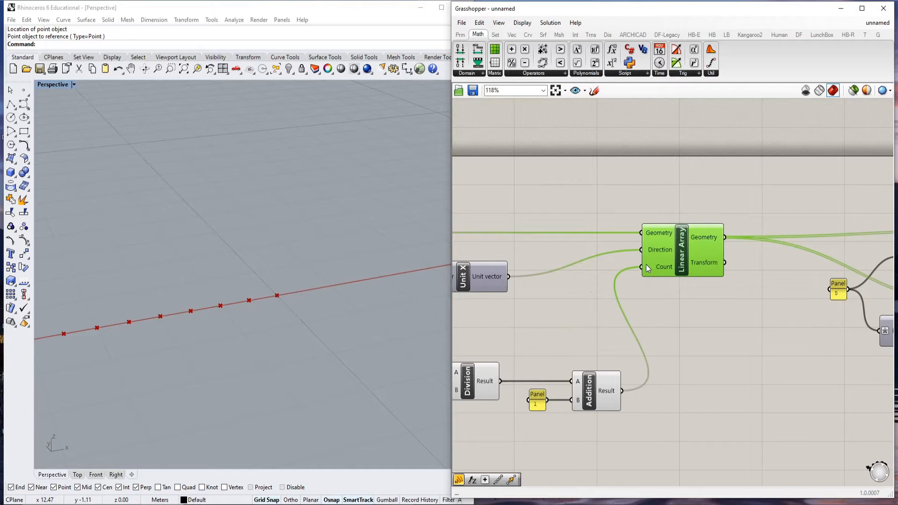
Examine the three rows of points together with the spacing slider and the array definition.
scroll(651, 391, "down", 5)
scroll(372, 338, "down", 5)
scroll(367, 342, "up", 2)
scroll(532, 399, "up", 4)
scroll(526, 320, "up", 3)
mouse_move(569, 322)
left_mouse_down()
mouse_move(533, 330)
mouse_move(574, 331)
left_mouse_up()
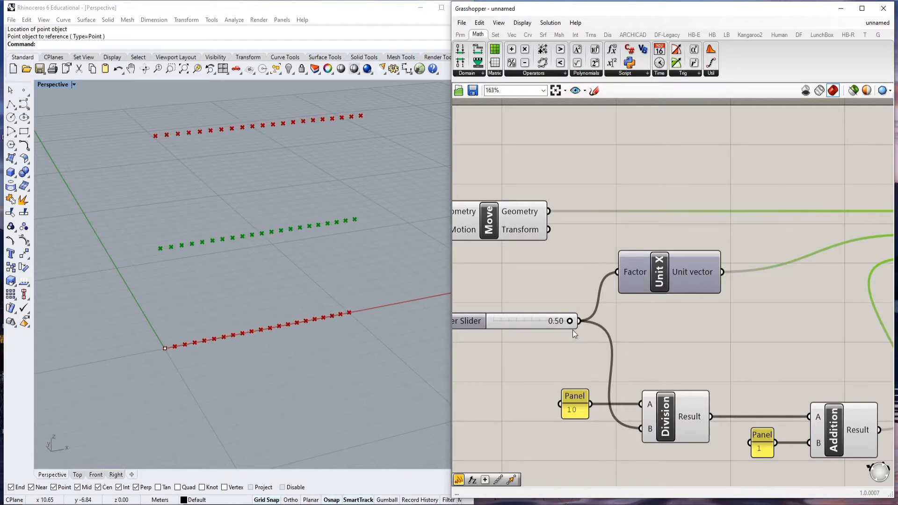
scroll(580, 322, "down", 6)
scroll(723, 304, "up", 7)
scroll(672, 283, "down", 9)
scroll(680, 275, "up", 5)
scroll(626, 300, "up", 1)
Move the two Move components, their Unit Z vectors and the panel of 5 farther from Linear Array.
right_click_drag(598, 291, 579, 291)
scroll(579, 292, "down", 2)
left_click_drag(542, 243, 762, 389)
scroll(673, 351, "down", 4)
scroll(696, 343, "up", 2)
left_click_drag(654, 300, 719, 304)
left_click(592, 389)
Add a Range component and place it in the free area below the Addition component.
scroll(503, 301, "up", 5)
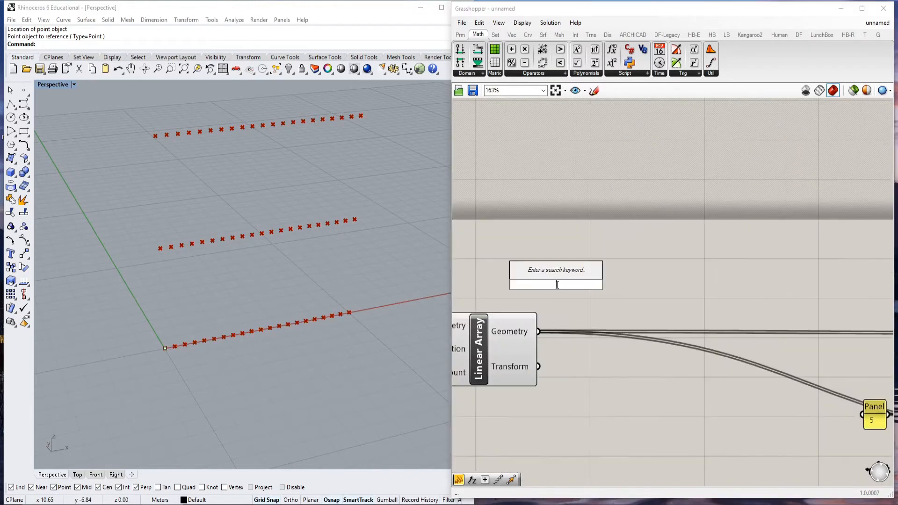
double_click(557, 284)
type("rang")
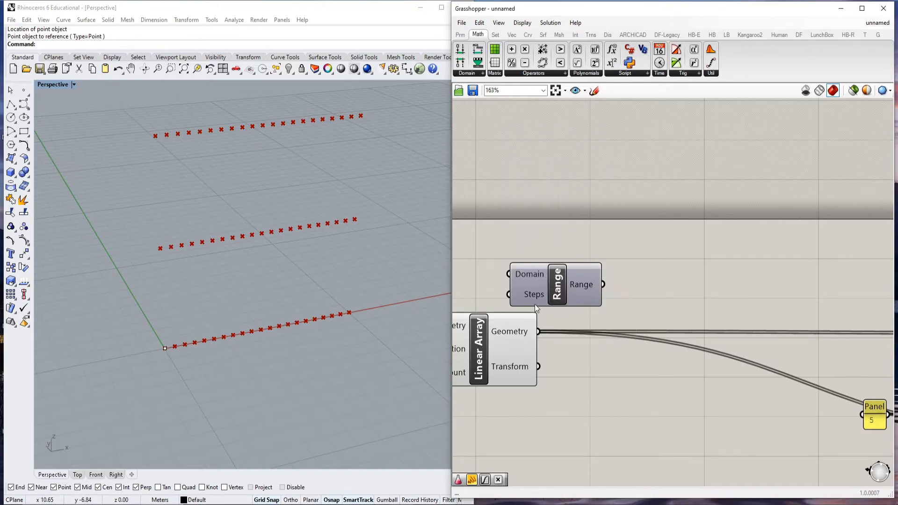
scroll(728, 270, "down", 5)
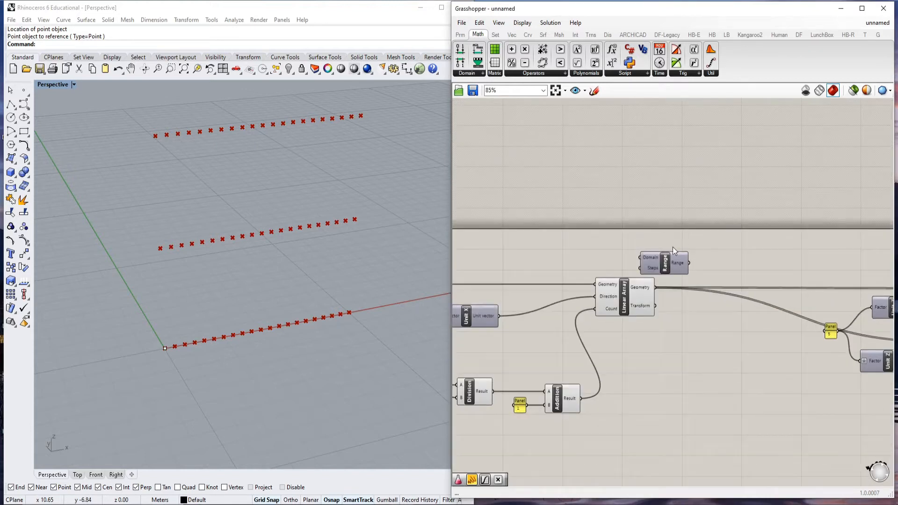
left_click(620, 418)
scroll(621, 403, "up", 5)
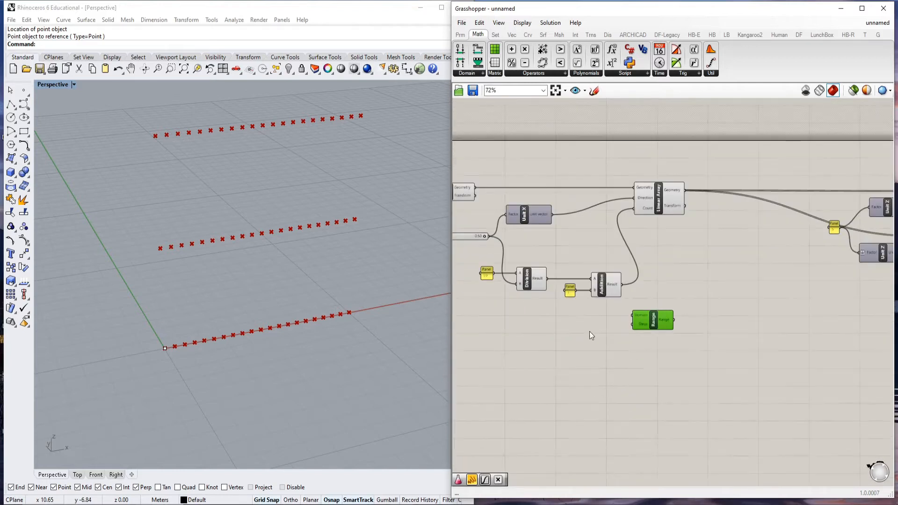
Wire Division's Result into Range's Steps input and position the Range component beneath Addition.
left_click_drag(616, 304, 775, 393)
mouse_move(846, 382)
right_click_drag(863, 379, 574, 351)
scroll(574, 352, "up", 1)
scroll(691, 283, "down", 6)
scroll(626, 298, "up", 1)
left_click_drag(649, 311, 624, 328)
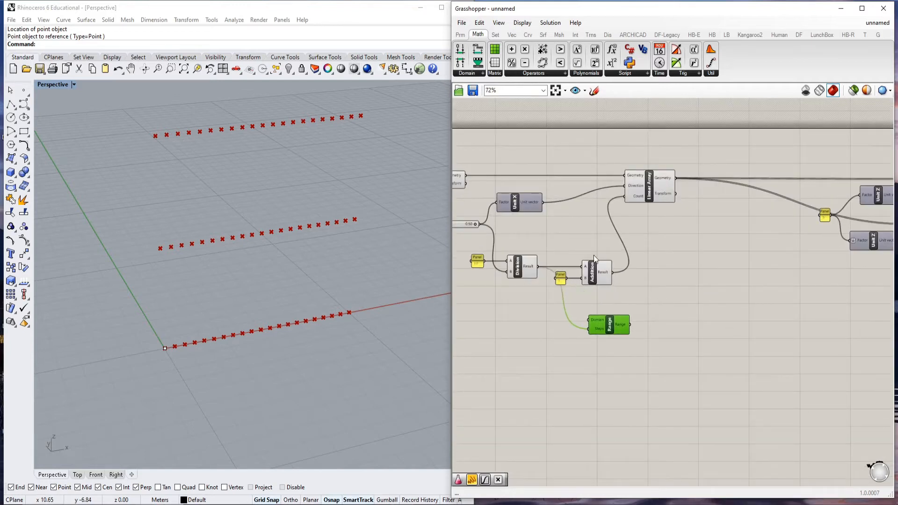
Raise the Addition component and its panel of 1 to clear the wire running to Range.
scroll(579, 251, "up", 3)
left_click_drag(526, 252, 661, 355)
left_click_drag(608, 290, 613, 245)
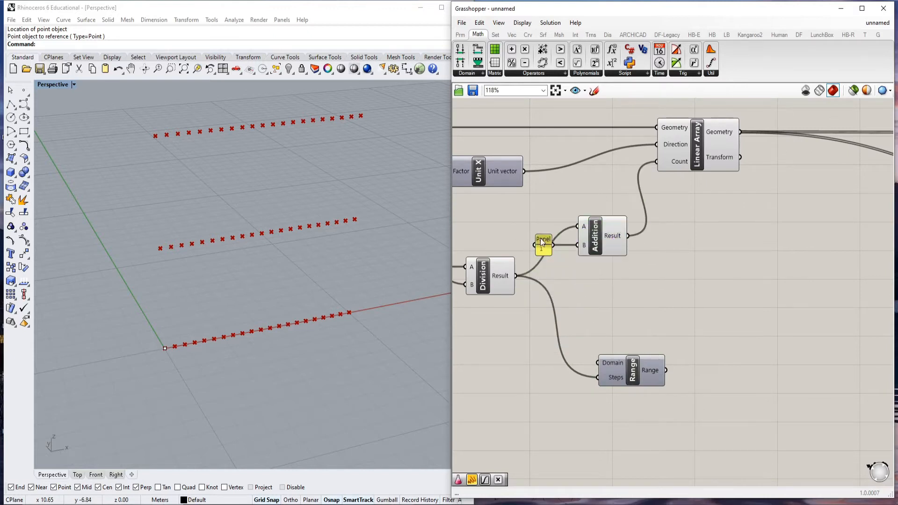
Add a Graph Mapper and set its graph type to Parabola.
double_click(655, 342)
type("graph map")
key("Return")
right_click(671, 345)
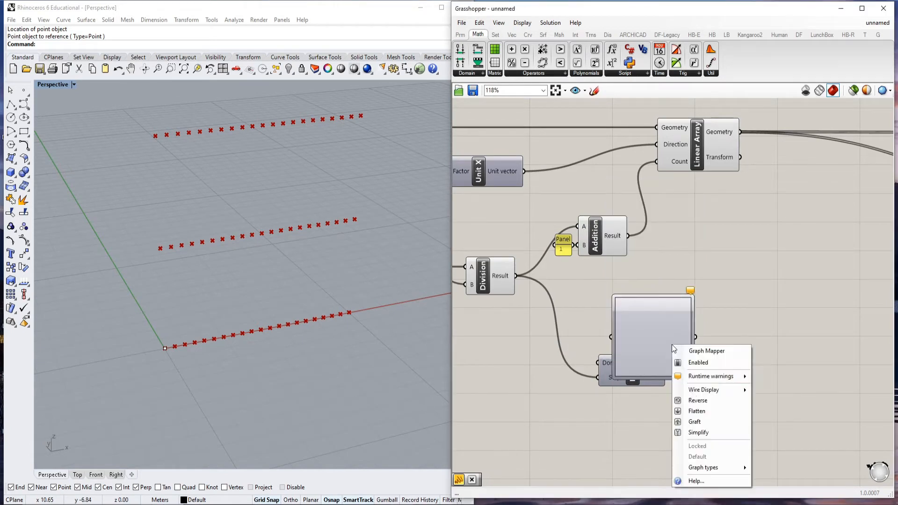
mouse_move(717, 467)
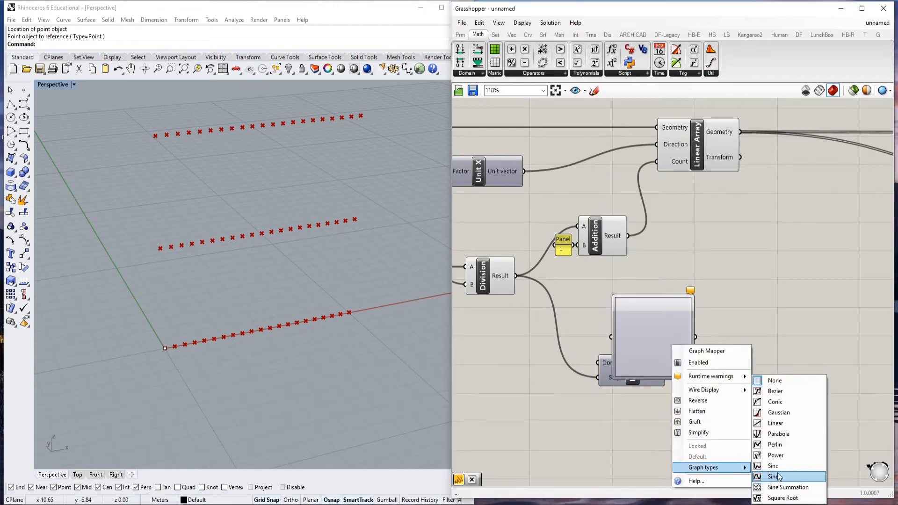
left_click(780, 435)
Place the Graph Mapper beyond the Range component and wire Range's output into it.
scroll(675, 332, "down", 3)
left_click_drag(675, 333, 754, 353)
scroll(706, 349, "up", 3)
left_click_drag(693, 364, 732, 363)
Add a panel beside the Graph Mapper, wire the mapper's output into it, and review the mapped values to the end of the list.
right_click_drag(719, 435, 650, 397)
double_click(650, 396)
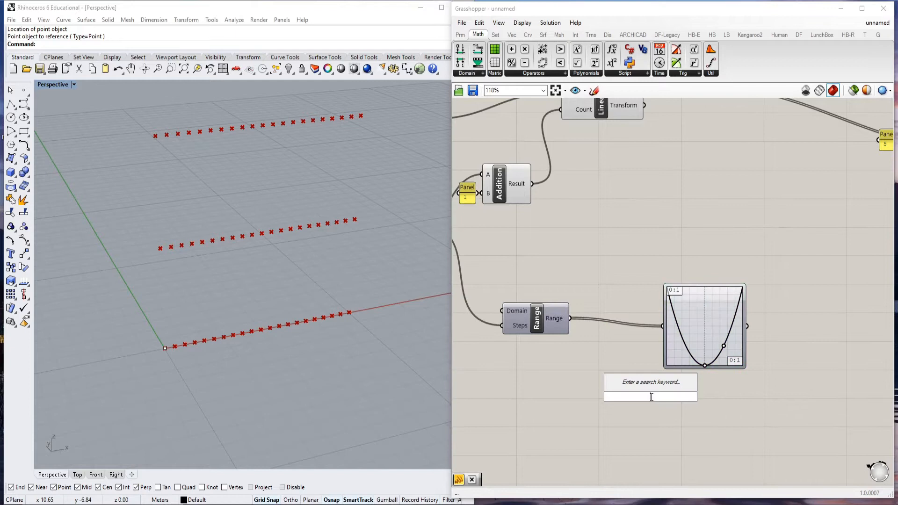
type("panel")
key("Return")
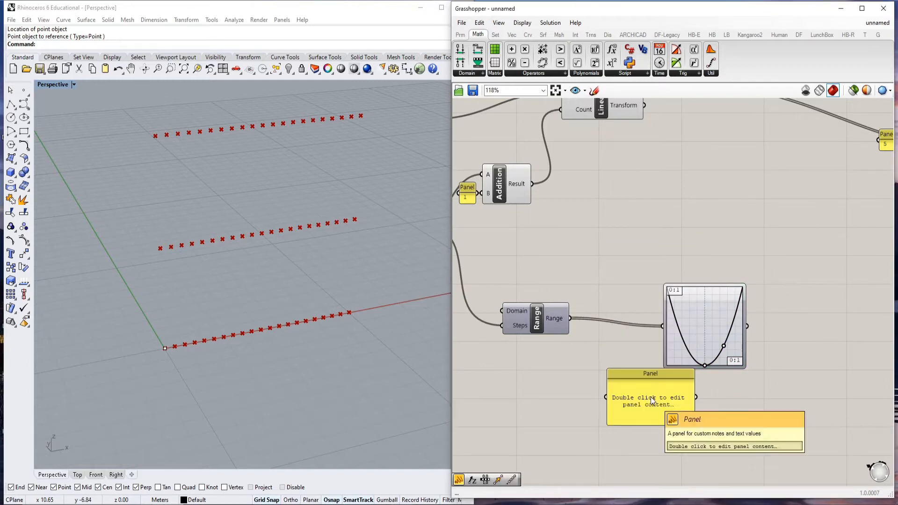
scroll(650, 396, "down", 3)
scroll(649, 396, "up", 2)
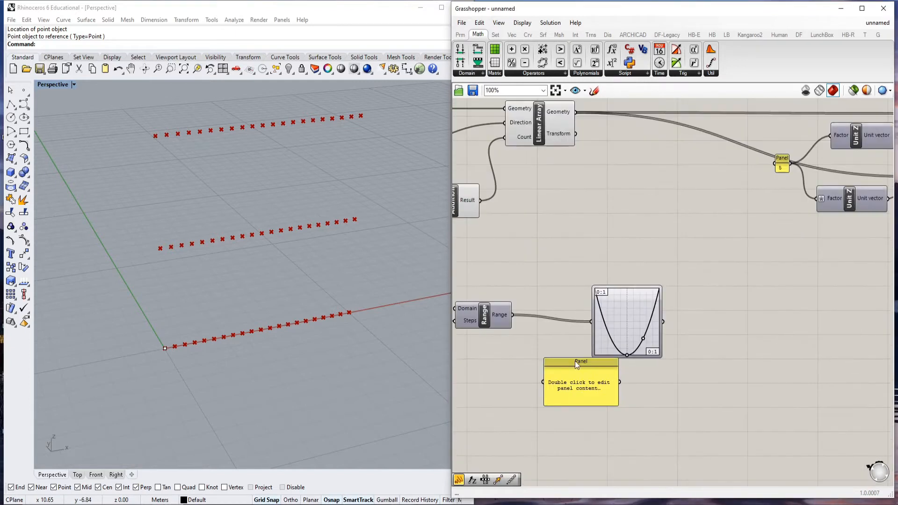
left_click_drag(561, 371, 690, 337)
scroll(666, 321, "up", 3)
right_click_drag(806, 348, 736, 319)
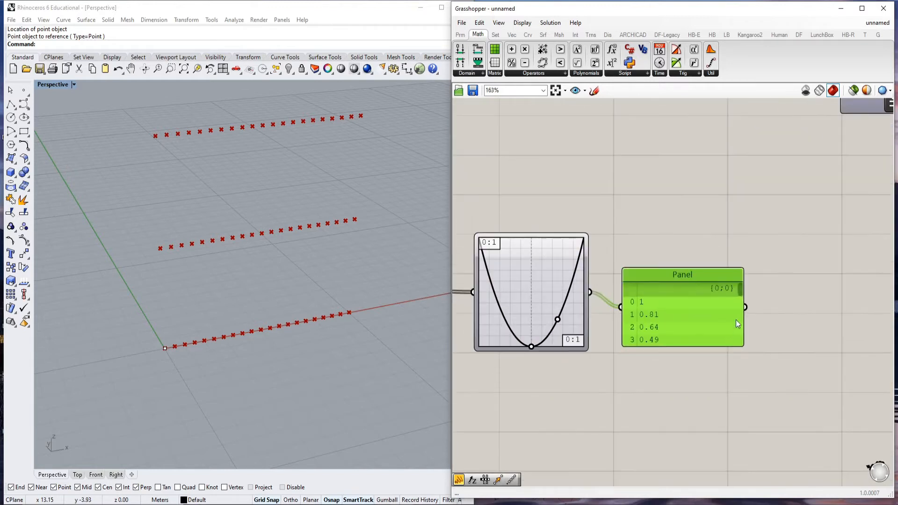
left_click_drag(739, 290, 688, 355)
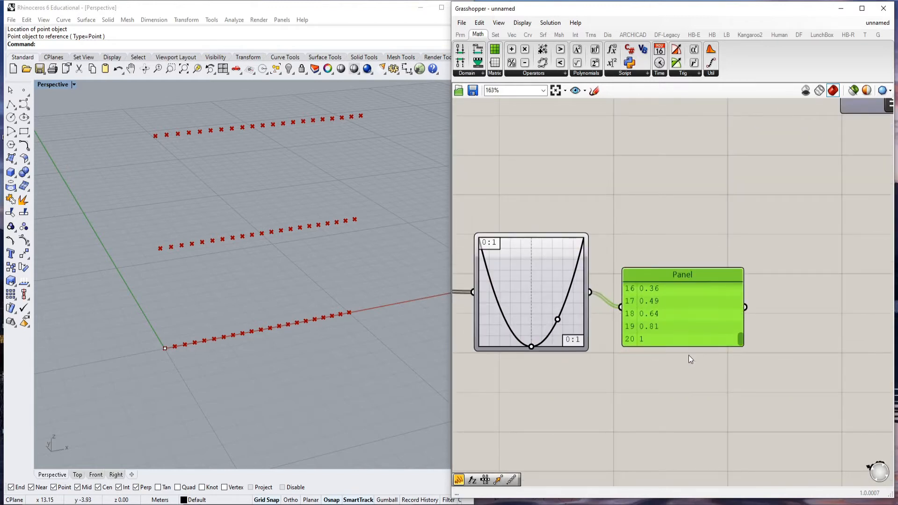
Move the panel of 5 down clear of the Move wires, add a Multiplication component and wire the panel into its A input.
scroll(647, 363, "down", 5)
scroll(680, 285, "up", 4)
scroll(674, 242, "down", 2)
scroll(665, 287, "up", 2)
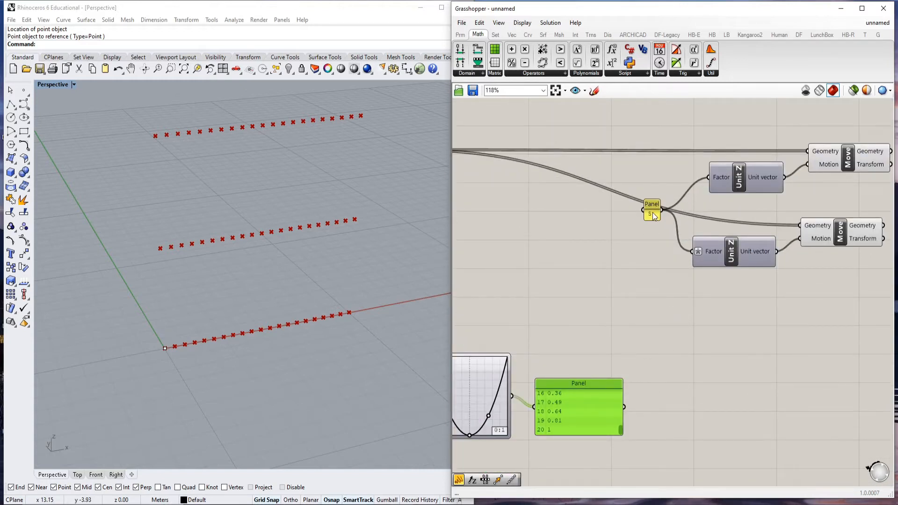
left_click_drag(650, 214, 564, 300)
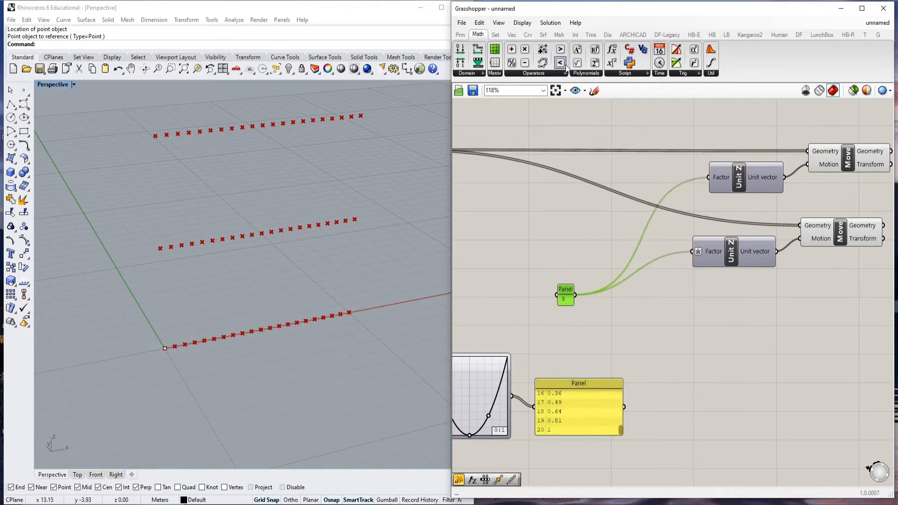
left_click_drag(523, 52, 667, 333)
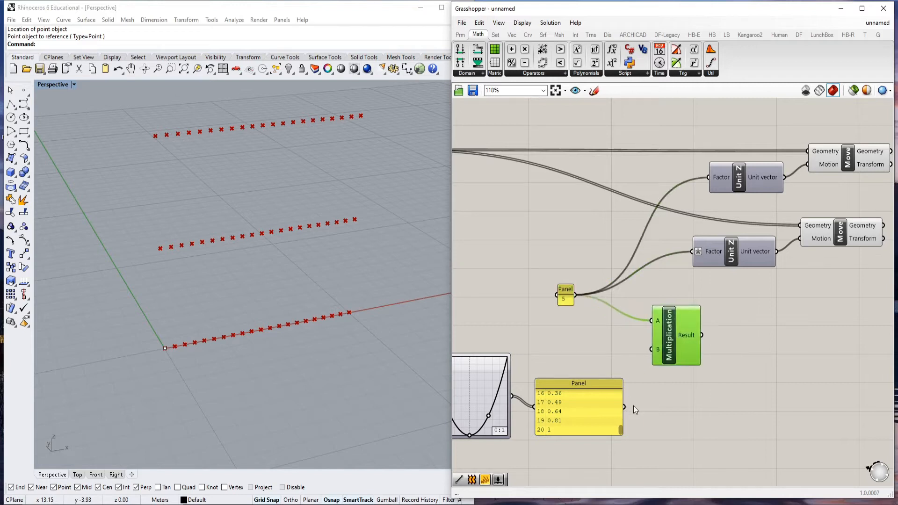
Wire the mapped-values panel into Multiplication's B input and its Result into the Factor of both Unit Z components, then inspect the curved rows.
scroll(673, 351, "down", 2)
scroll(697, 343, "up", 2)
left_click_drag(689, 339, 696, 182)
left_click_drag(712, 293, 679, 255)
right_click_drag(435, 266, 342, 300)
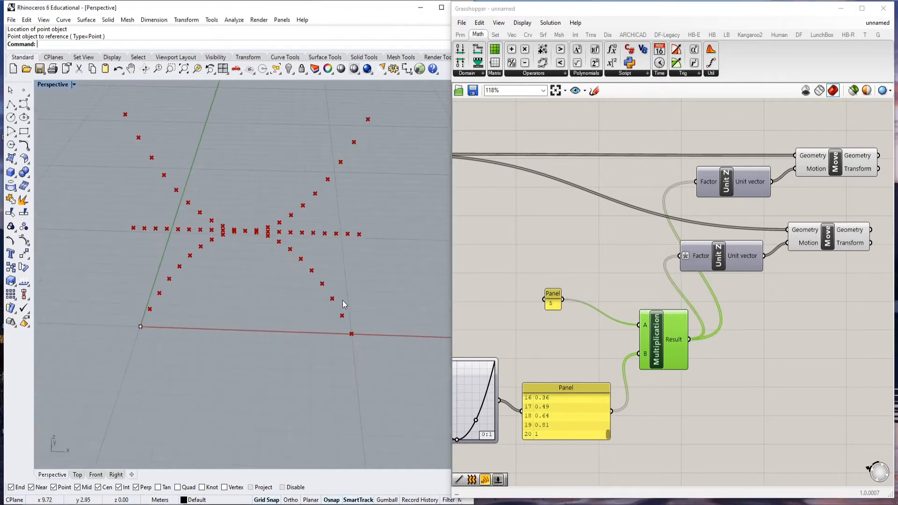
Move the Multiplication component and its panel of 5 up in line with the two Unit Z components.
scroll(621, 300, "down", 3)
scroll(621, 338, "up", 3)
scroll(629, 343, "down", 2)
left_click_drag(631, 344, 578, 268)
left_click_drag(534, 312, 523, 276)
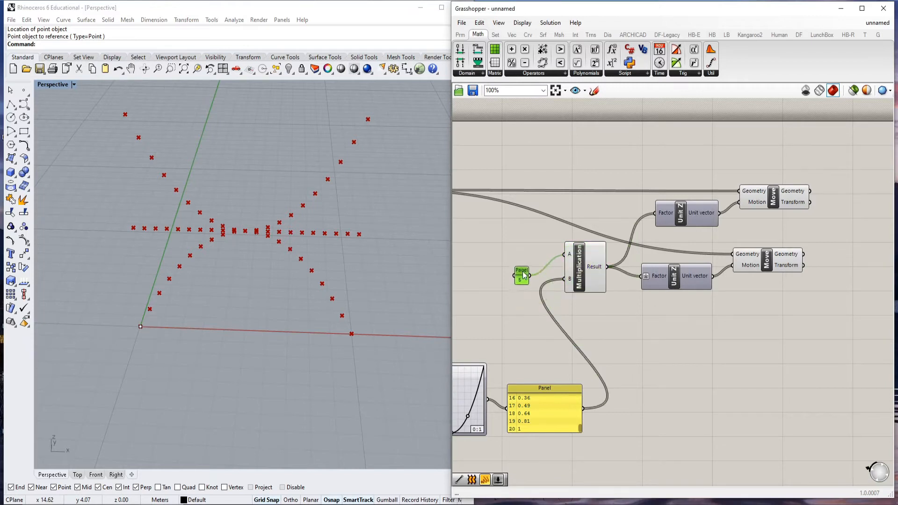
Narrow the mapped-values panel and line it up closely with the Graph Mapper after the Range component.
left_click_drag(580, 397, 543, 401)
right_click_drag(645, 381, 779, 364)
left_click(565, 366)
left_click_drag(566, 365, 519, 358)
left_click_drag(653, 371, 600, 354)
left_click(654, 282)
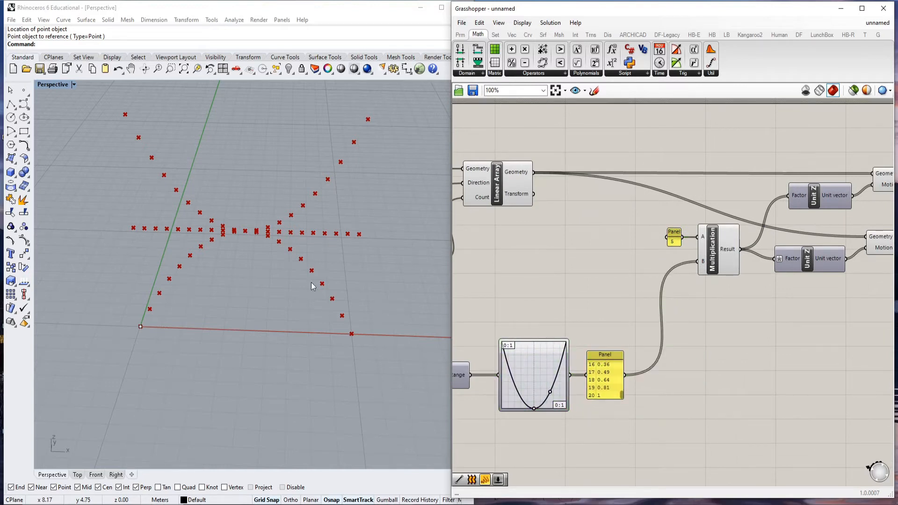
Reshape the Graph Mapper parabola by raising its vertex to about 0.2 and adjusting the side handle to keep the ends near 1.
right_click_drag(311, 283, 352, 309)
scroll(538, 398, "up", 4)
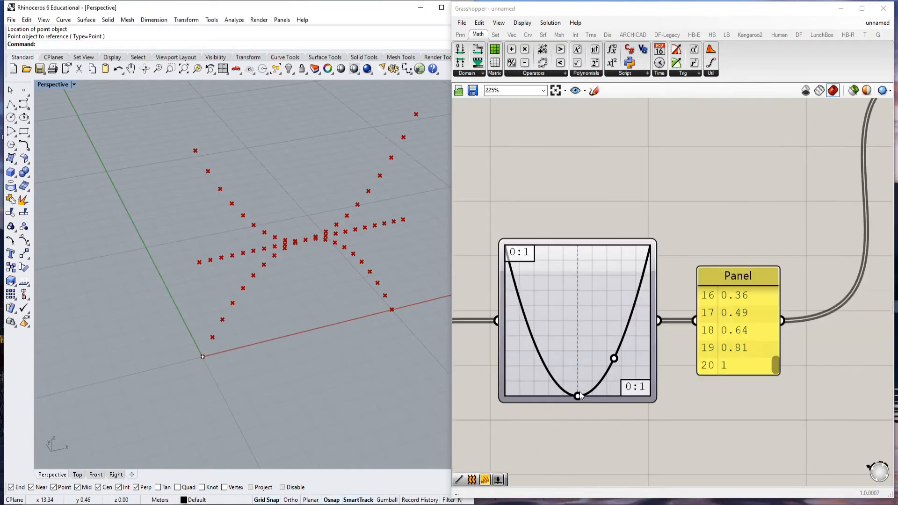
left_click_drag(579, 395, 617, 333)
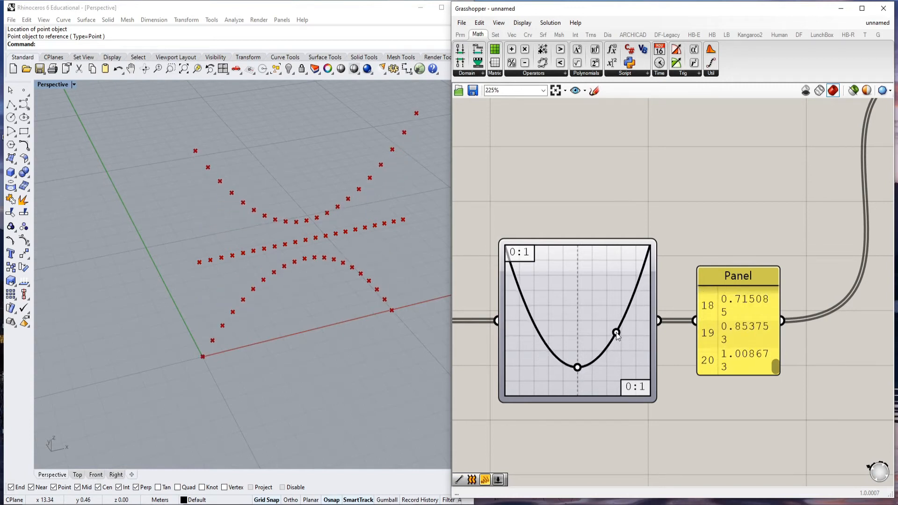
right_click_drag(263, 401, 196, 348)
Turn off the preview of the Linear Array and of the component feeding its Geometry input.
scroll(620, 278, "down", 5)
scroll(592, 244, "up", 5)
left_click(568, 222)
right_click(576, 139)
left_click(609, 156)
left_click(643, 171)
scroll(673, 230, "down", 4)
scroll(605, 236, "down", 5)
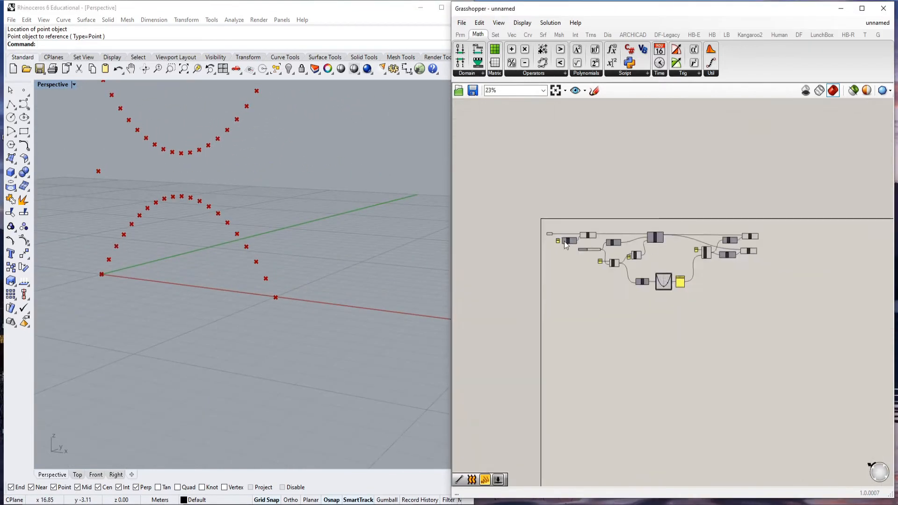
scroll(557, 231, "up", 7)
left_click(539, 227)
scroll(542, 227, "down", 3)
scroll(635, 229, "up", 2)
right_click(636, 229)
left_click(644, 198)
Add a Line component and wire the Geometry outputs of the two Move components into its Start Point and End Point.
scroll(545, 330, "down", 4)
scroll(797, 310, "up", 6)
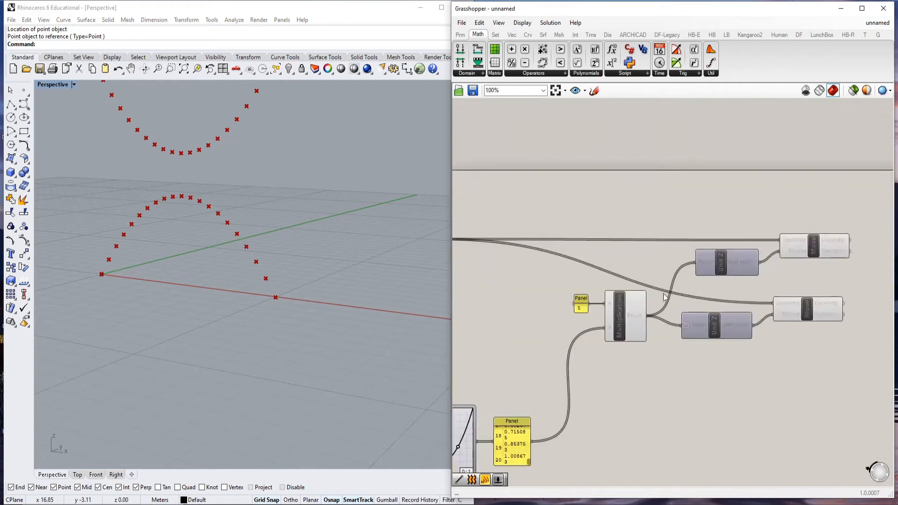
right_click_drag(834, 313, 647, 316)
left_click(616, 314)
left_click_drag(616, 314, 623, 315)
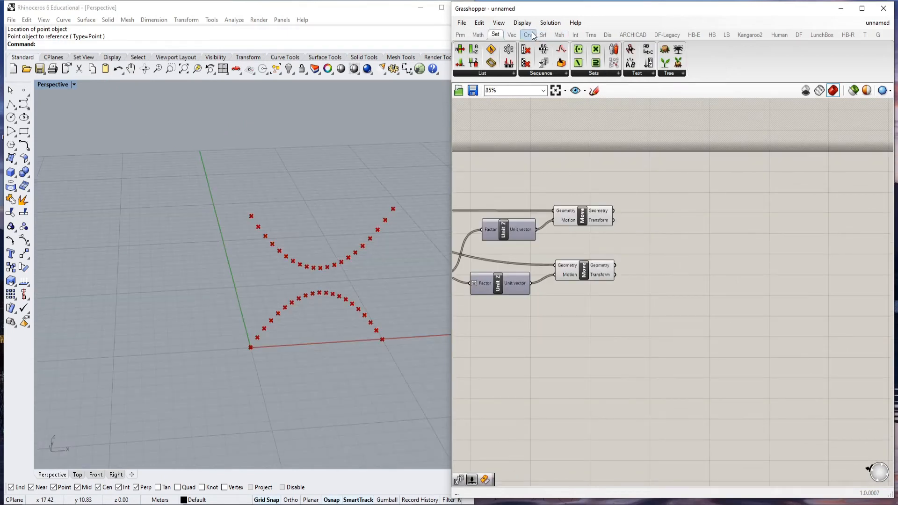
left_click(529, 35)
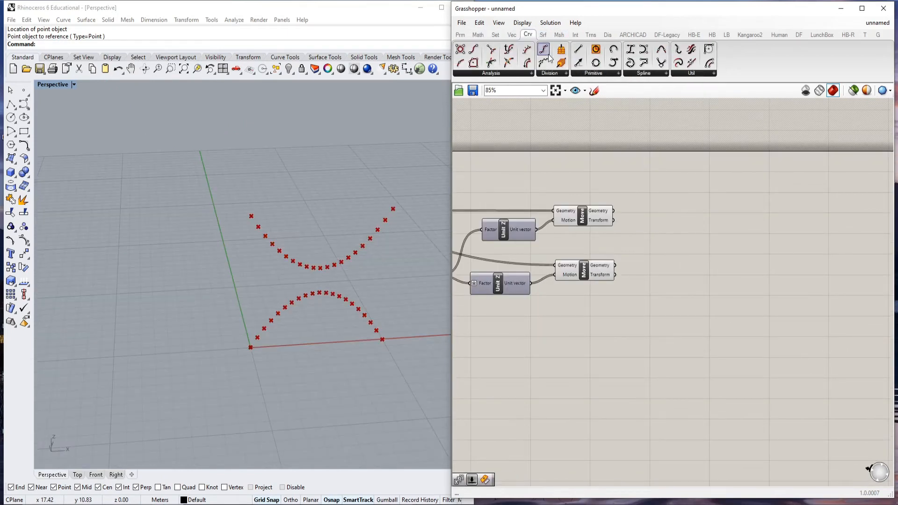
left_click(576, 51)
scroll(685, 278, "up", 3)
left_click(637, 213)
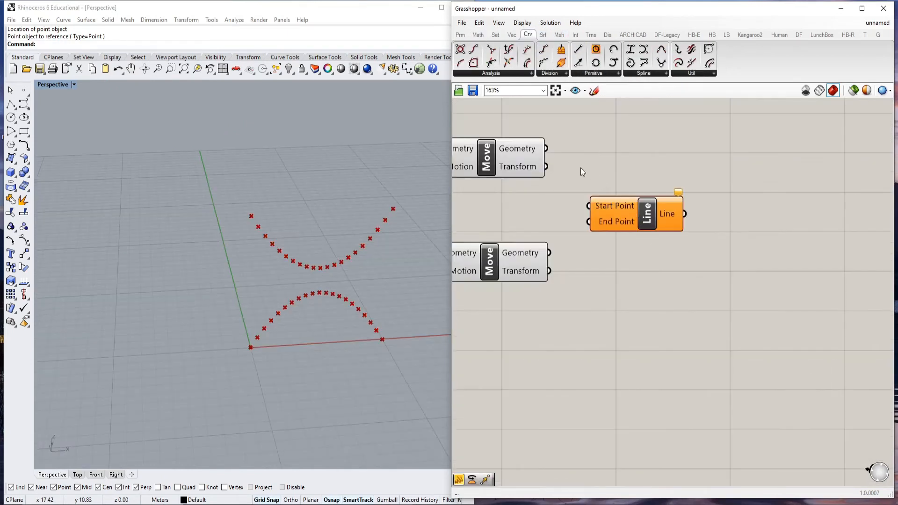
left_click_drag(571, 244, 660, 234)
scroll(558, 262, "down", 2)
Add a Rotate component beyond the Line component and wire Line's output into its Geometry input.
double_click(663, 271)
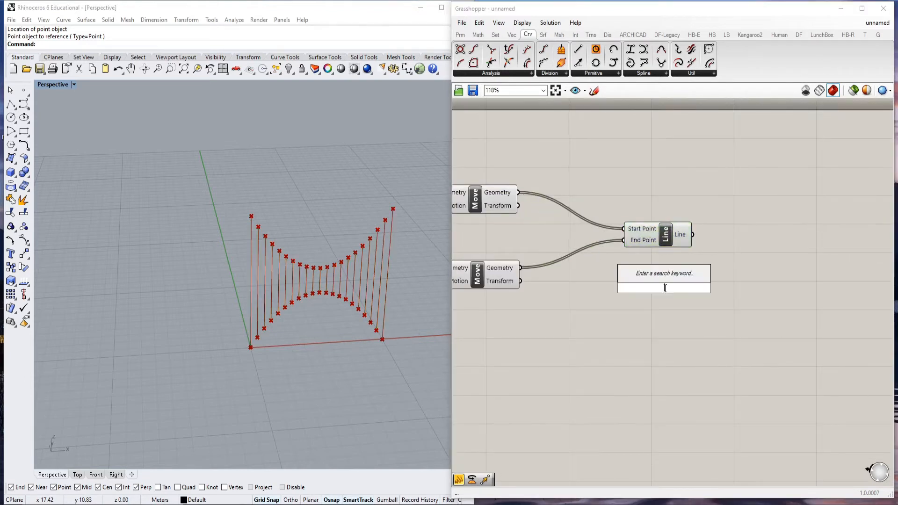
type("rotate")
key("Return")
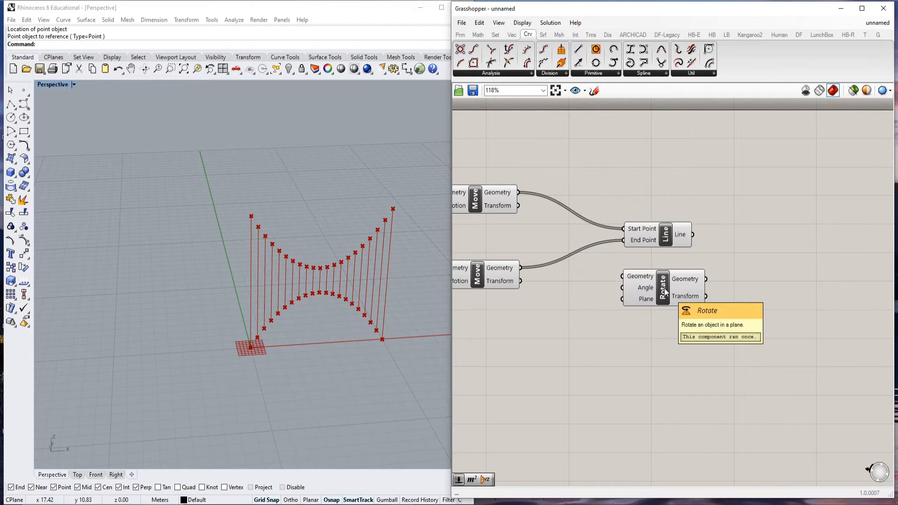
left_click_drag(664, 288, 763, 255)
scroll(710, 228, "up", 4)
left_click_drag(679, 242, 738, 243)
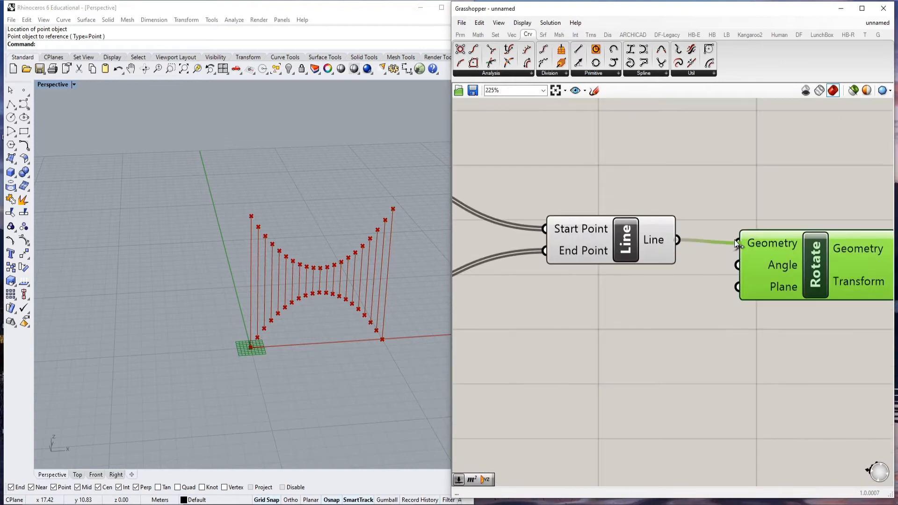
scroll(627, 253, "down", 4)
scroll(674, 262, "up", 4)
left_click_drag(697, 266, 779, 265)
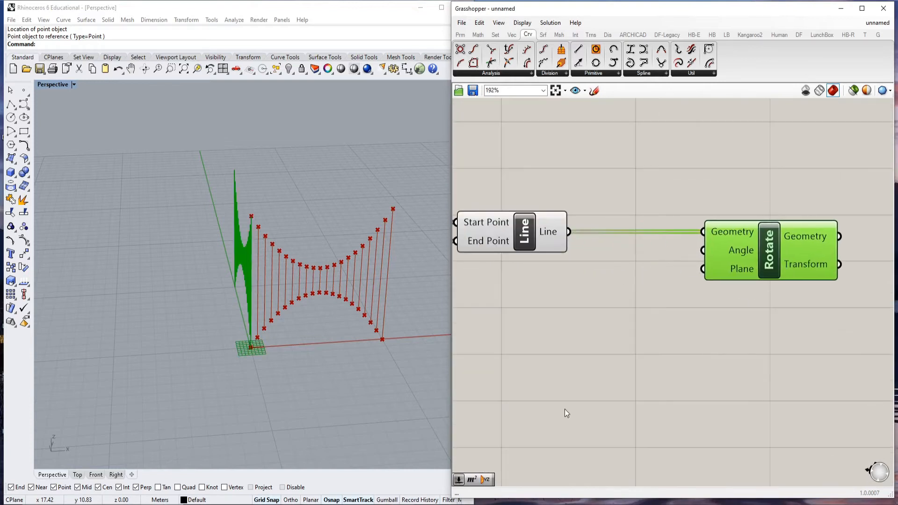
Add a YZ Plane component, wire it into Rotate's Plane input and place it below the Line component.
scroll(766, 204, "down", 5)
scroll(730, 257, "up", 3)
double_click(693, 275)
type("y")
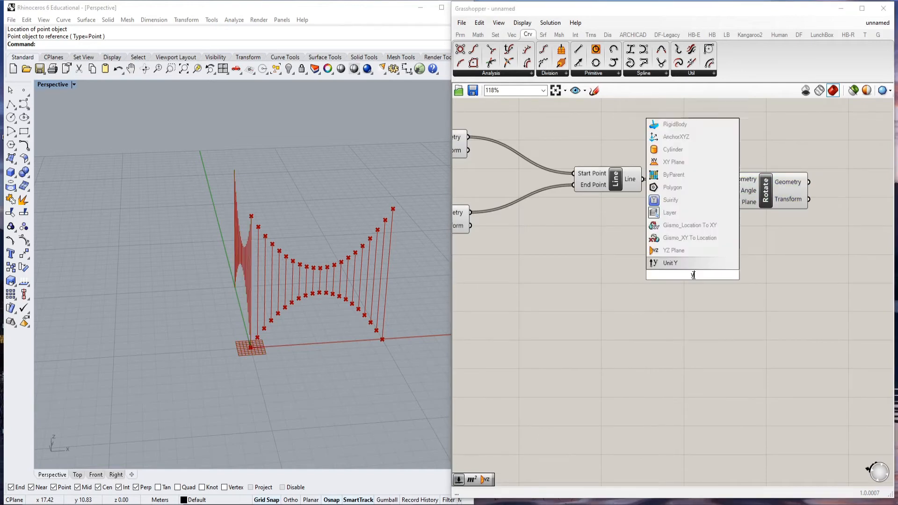
type("z")
key("Return")
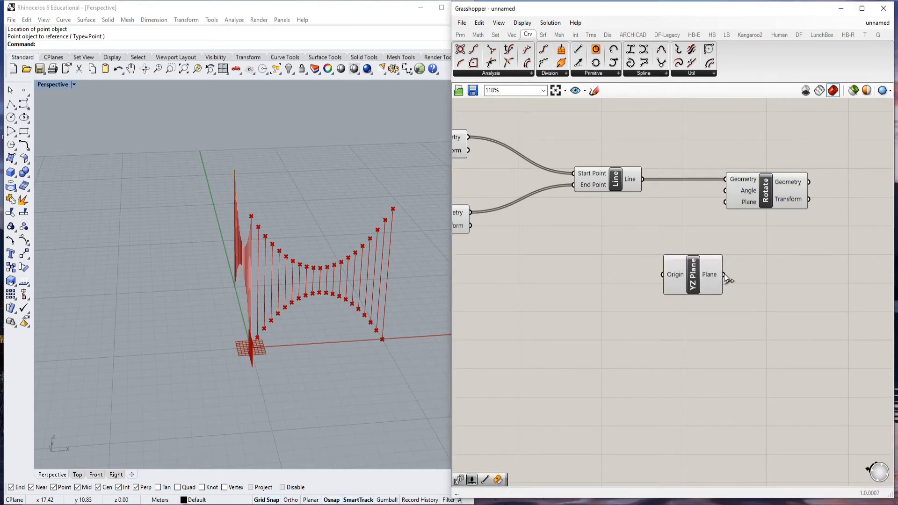
left_click_drag(707, 210, 724, 201)
left_click_drag(677, 267, 596, 257)
left_click(765, 257)
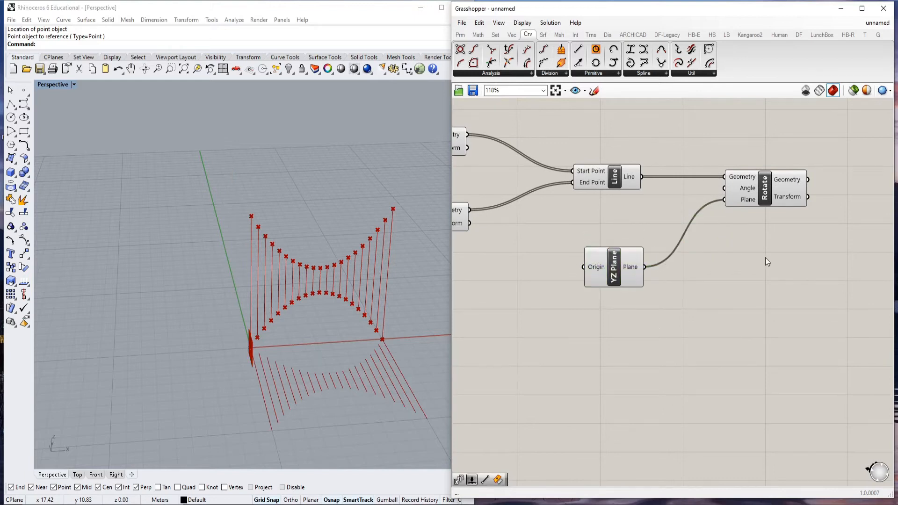
Turn the Linear Array's preview back on to show the middle row of points.
right_click_drag(609, 240, 702, 254)
scroll(702, 253, "up", 1)
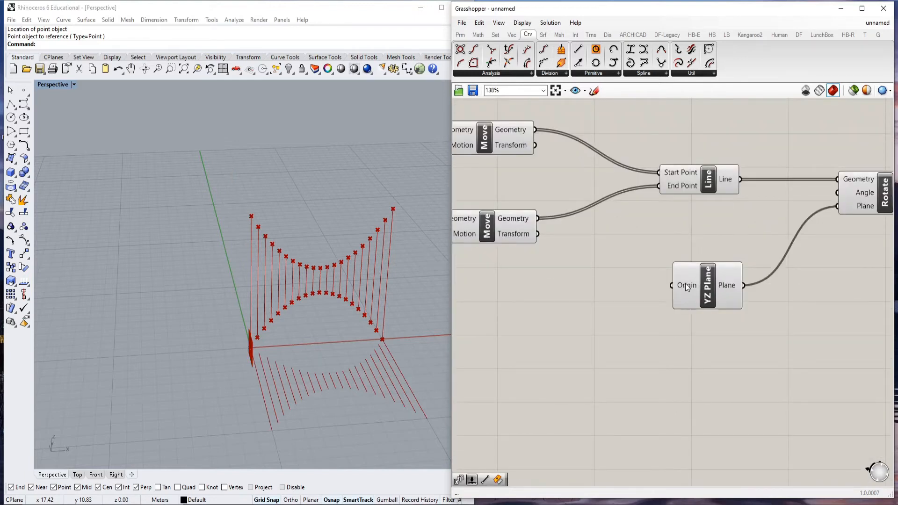
scroll(731, 285, "down", 8)
scroll(604, 271, "up", 5)
scroll(610, 266, "down", 4)
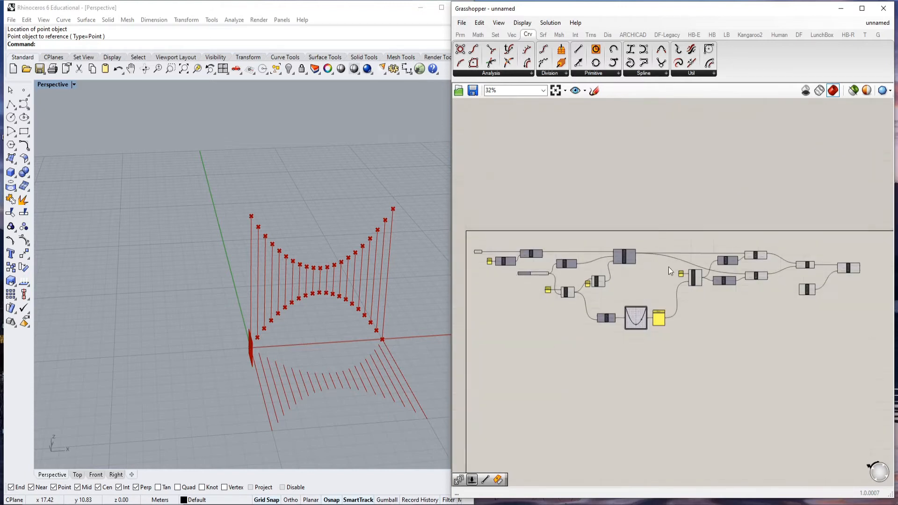
scroll(673, 266, "up", 5)
left_click(543, 235)
right_click(565, 194)
left_click(587, 201)
left_click(588, 202)
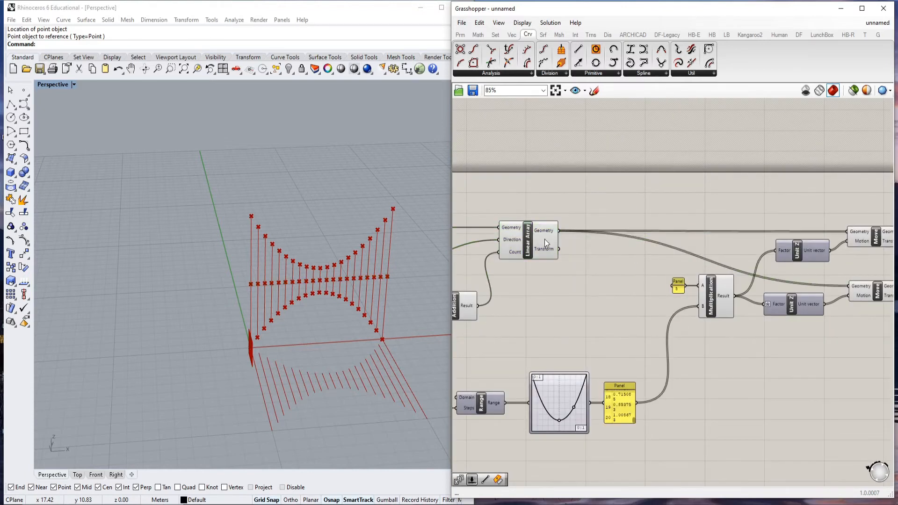
left_click(544, 239)
Wire Linear Array's Geometry output into YZ Plane's Origin, bringing the plane component alongside for wiring and returning it near Rotate.
scroll(557, 238, "down", 5)
scroll(646, 248, "up", 1)
left_click_drag(685, 256, 613, 251)
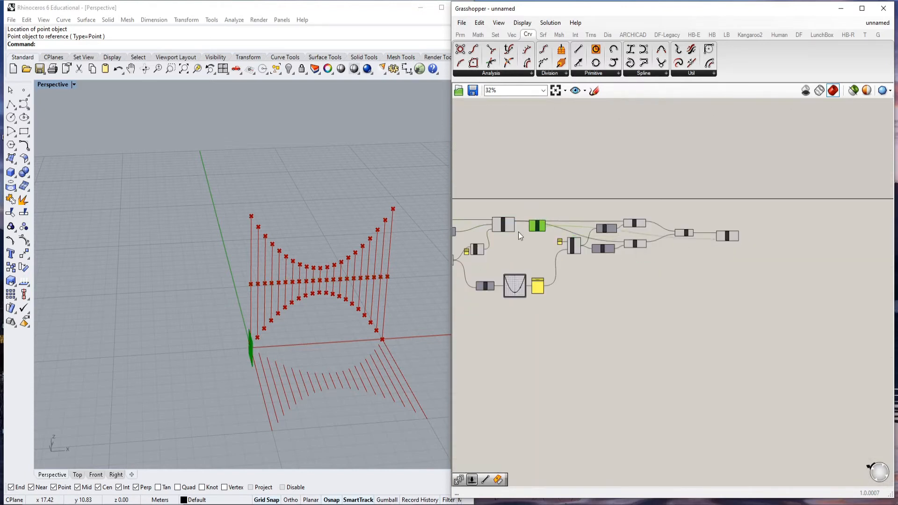
left_click(518, 232)
scroll(518, 232, "up", 8)
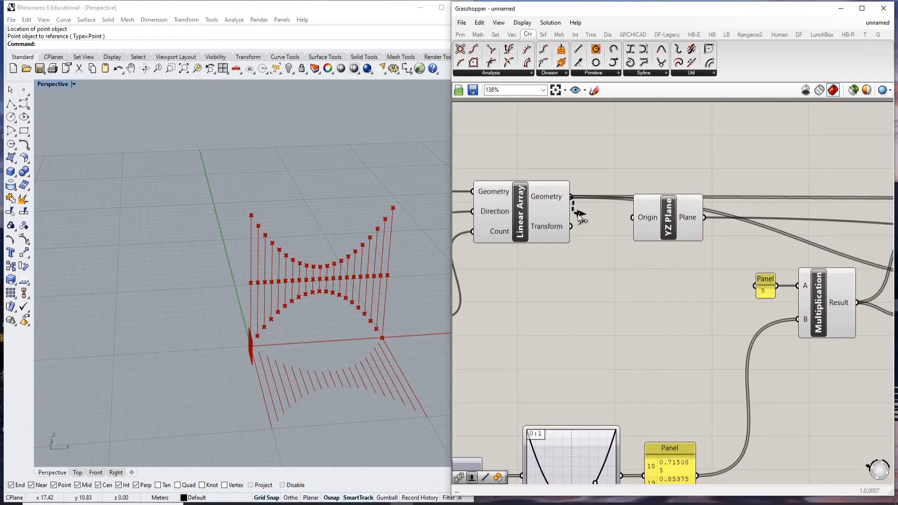
left_click(645, 228)
scroll(640, 238, "down", 7)
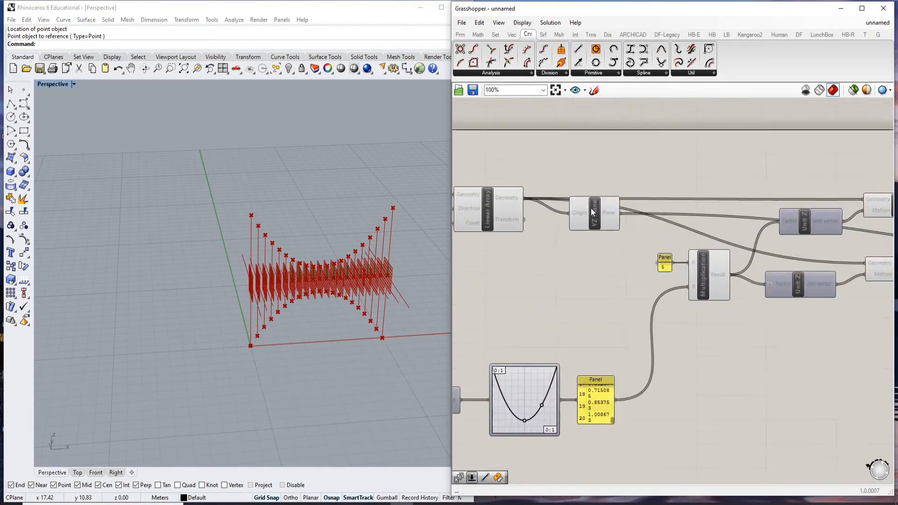
scroll(787, 235, "up", 10)
scroll(618, 279, "down", 4)
left_click_drag(604, 289, 634, 286)
Switch Rotate's Angle input to degrees and inspect the rotated lines against the originals.
scroll(691, 236, "up", 6)
scroll(691, 236, "up", 1)
right_click(713, 230)
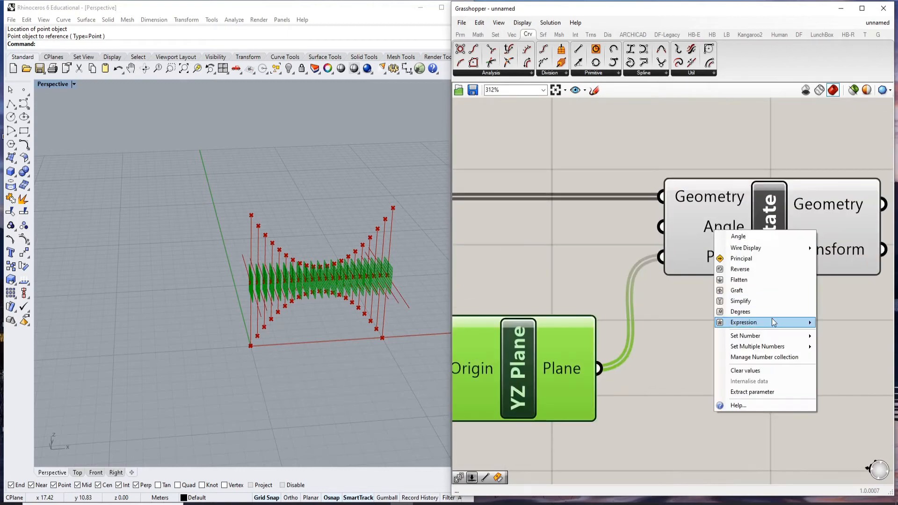
left_click(727, 314)
right_click_drag(341, 320, 402, 344)
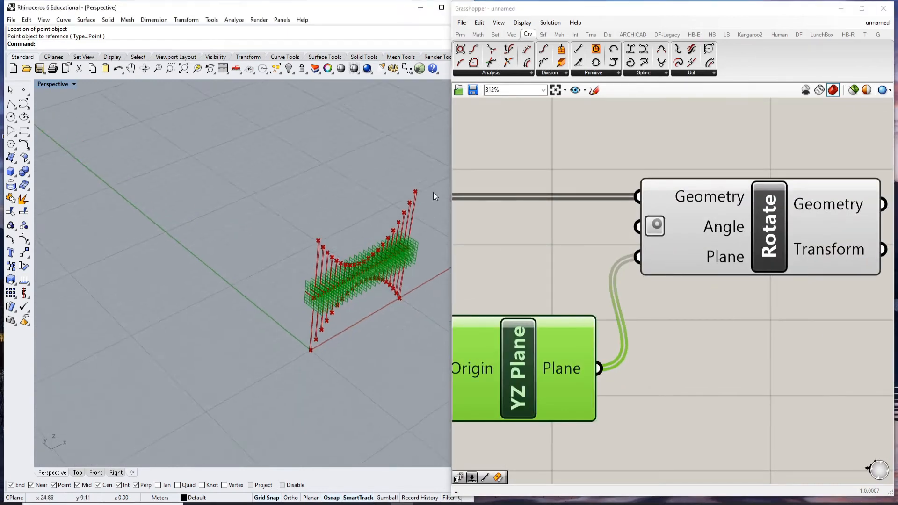
scroll(433, 187, "up", 6)
left_click(697, 213)
scroll(340, 248, "down", 5)
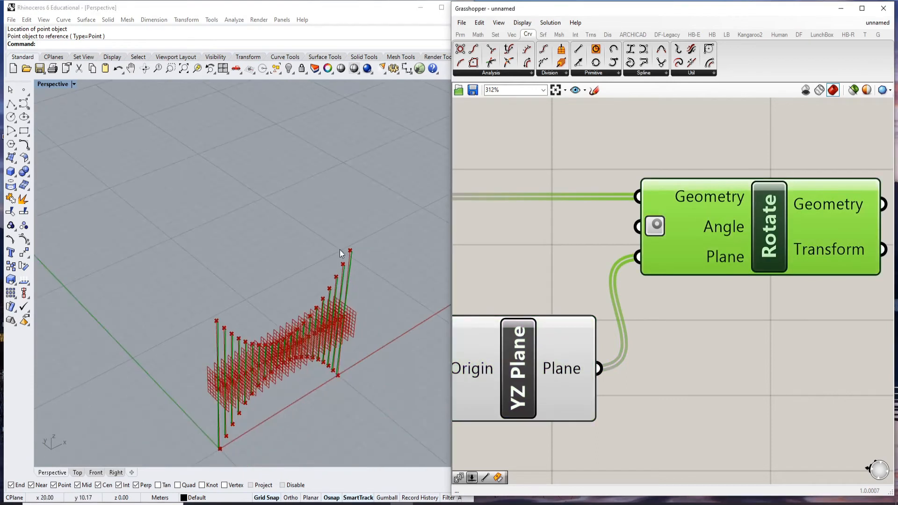
Turn off the YZ Plane component's preview and move it closer to the Rotate component.
left_click(716, 344)
scroll(766, 328, "down", 6)
left_click(678, 347)
middle_click(672, 307)
left_click(702, 322)
left_click(770, 363)
scroll(694, 270, "down", 7)
scroll(693, 270, "up", 5)
left_click(805, 225)
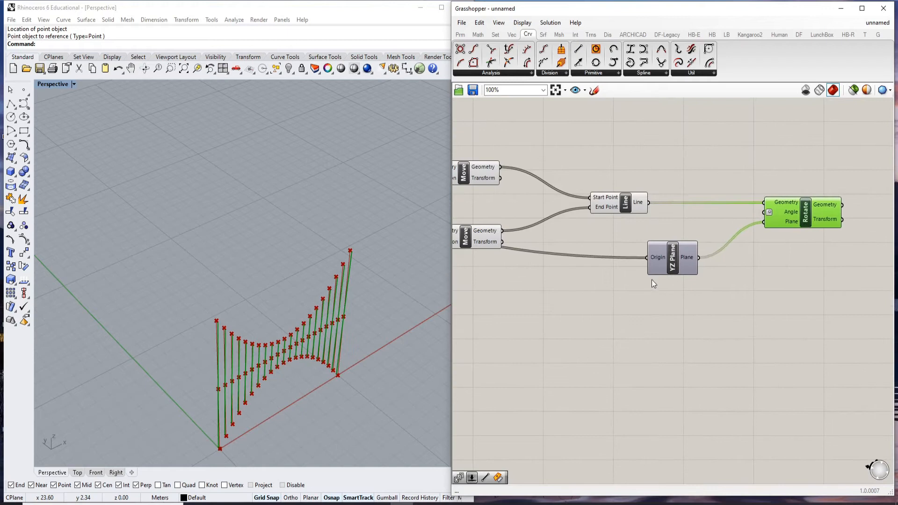
left_click_drag(653, 267, 679, 277)
left_click(779, 249)
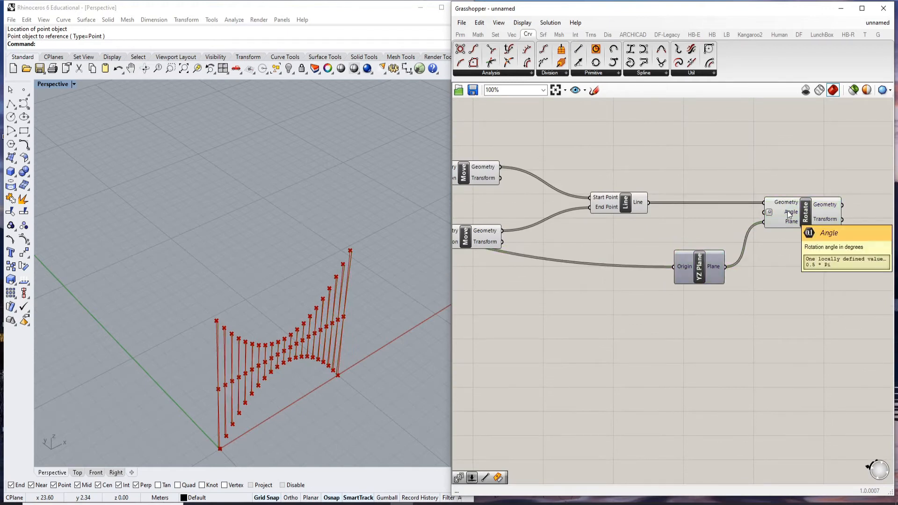
Place a second Division component between the Addition and Range components.
scroll(784, 225, "down", 6)
scroll(498, 231, "up", 7)
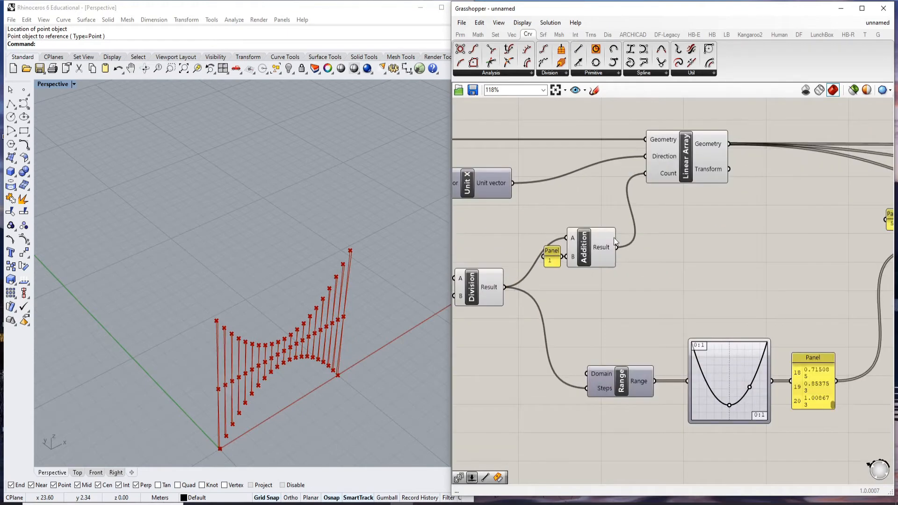
scroll(598, 287, "up", 2)
scroll(660, 226, "down", 2)
left_click(477, 34)
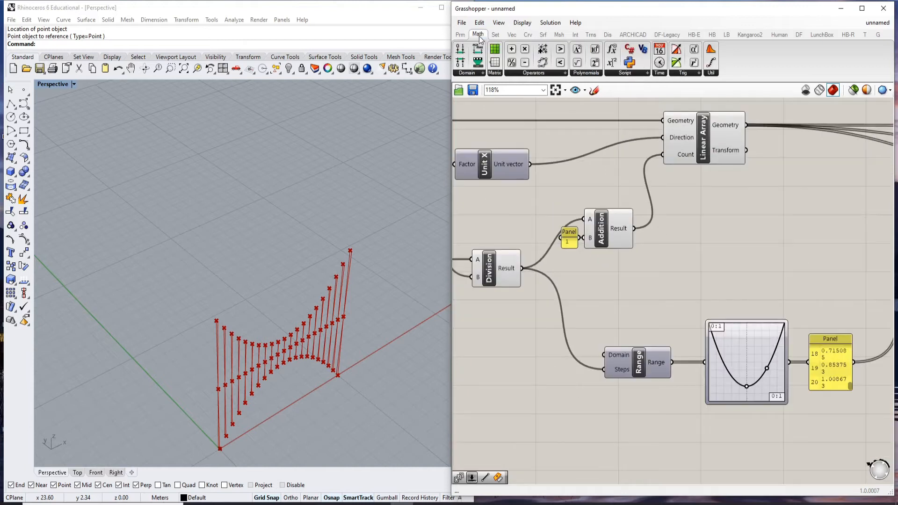
left_click_drag(616, 279, 667, 282)
scroll(714, 262, "down", 2)
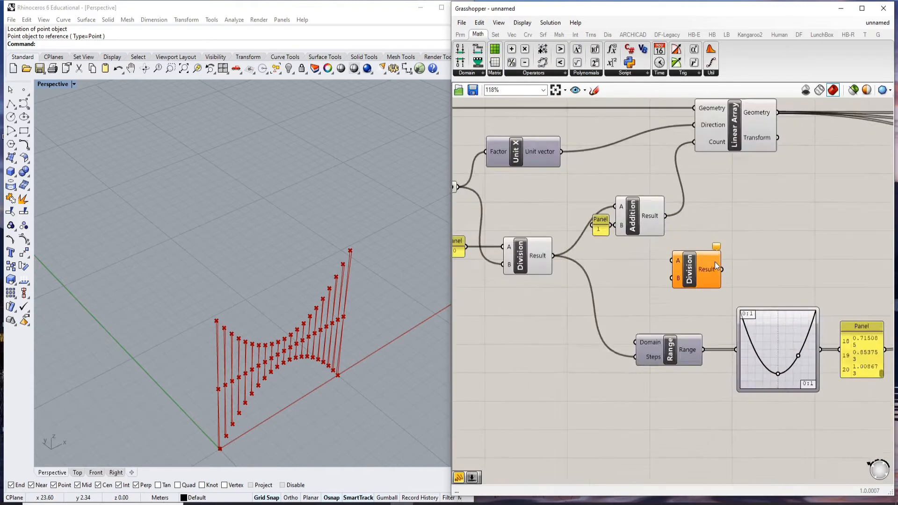
Add a panel containing 180, wire it into the new Division's A input, and wire the first Division's Result into B.
scroll(484, 273, "up", 4)
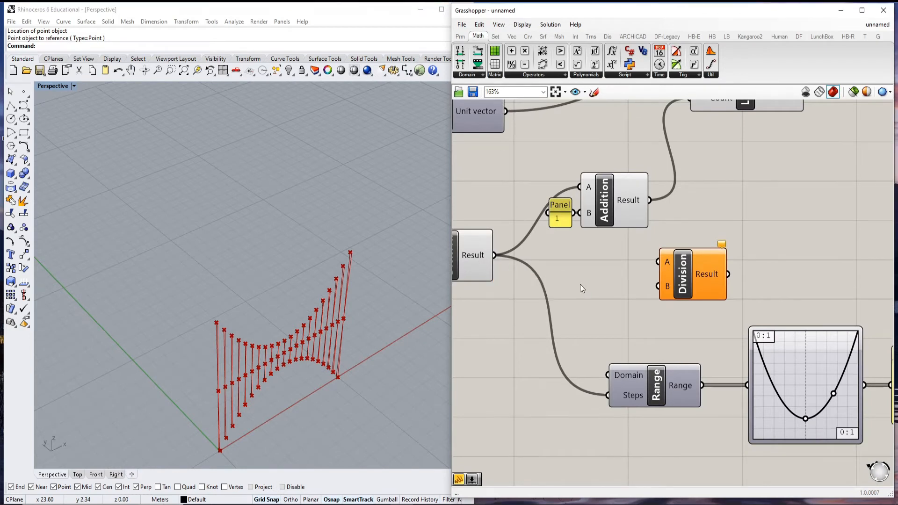
double_click(579, 283)
type("\"")
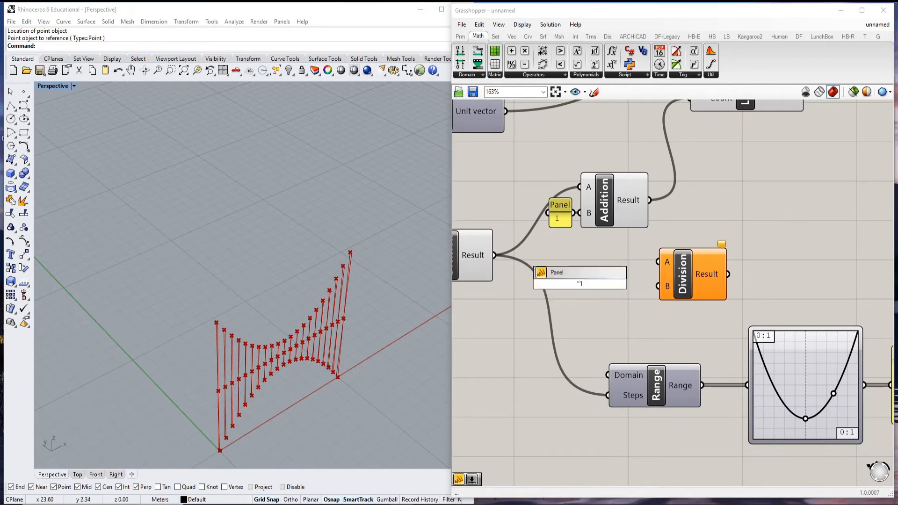
type("180")
key("Return")
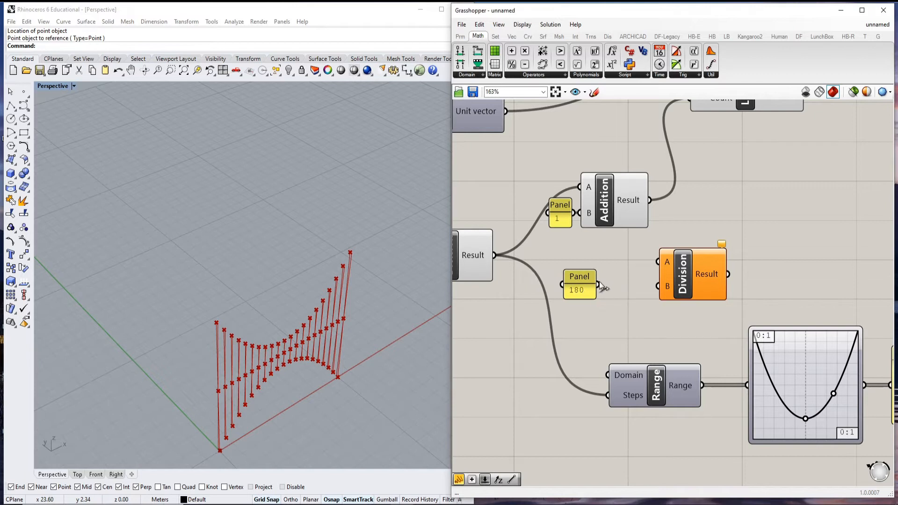
left_click_drag(584, 280, 656, 293)
left_click(642, 314)
scroll(643, 314, "down", 5)
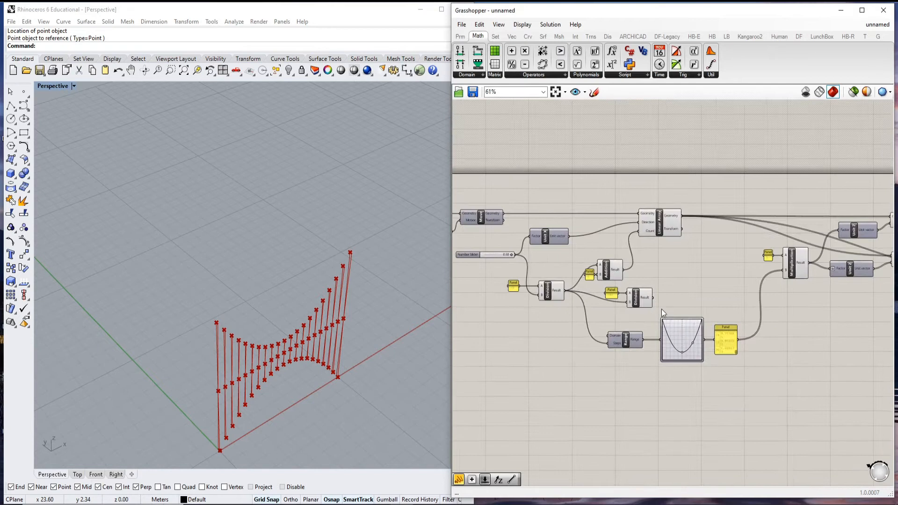
Add a Series component beside the new Division component.
scroll(661, 309, "up", 4)
double_click(678, 249)
type("series")
key("Return")
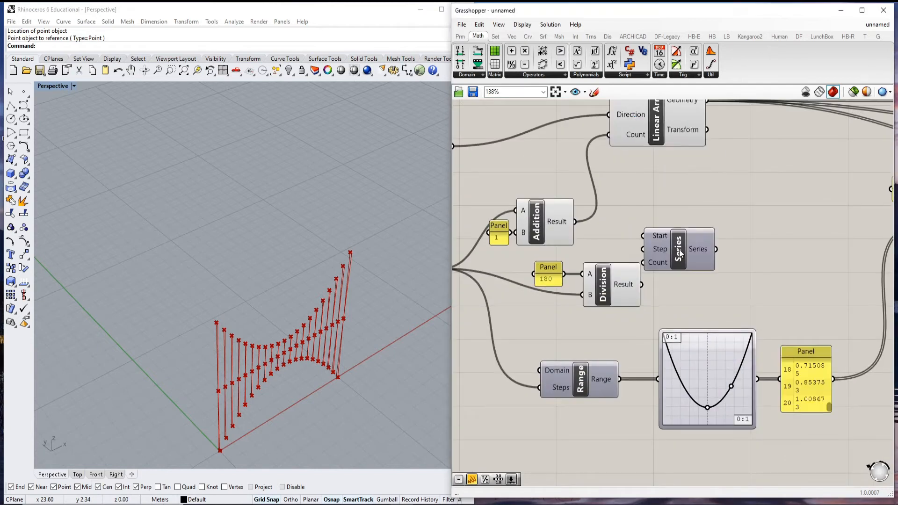
left_click_drag(680, 253, 730, 253)
scroll(629, 285, "up", 1)
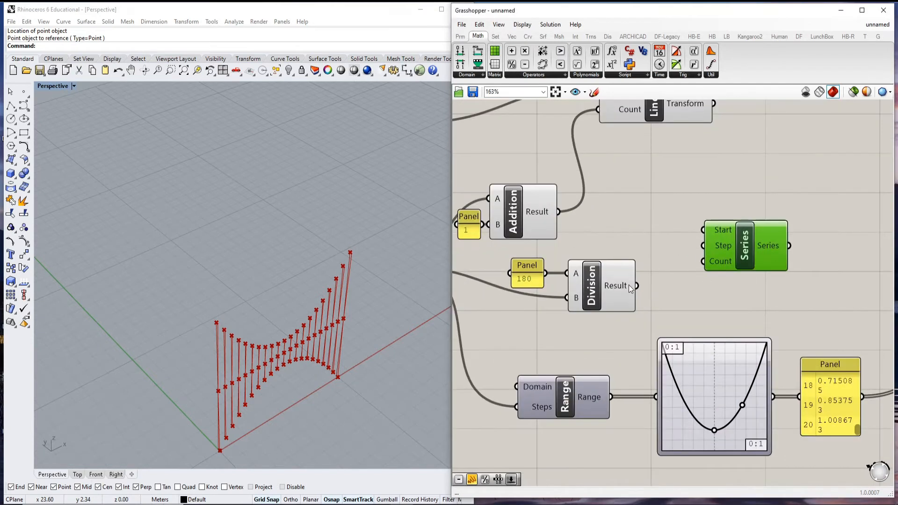
Wire the new Division's Result into Series' Step input and Addition's Result into its Count input.
left_click_drag(637, 286, 703, 245)
scroll(700, 274, "up", 1)
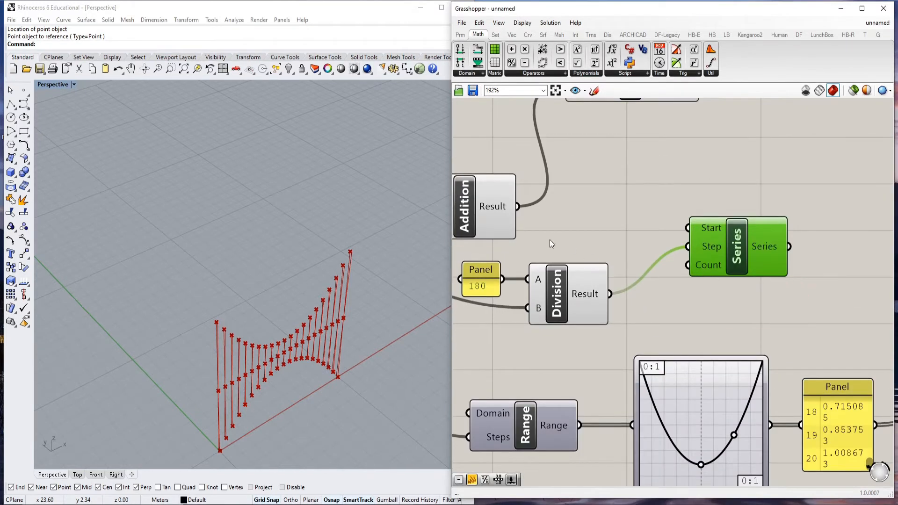
mouse_move(494, 210)
left_click_drag(638, 237, 687, 265)
Add a panel fed by the Series output above the graph mapper and review its listed angles through to the last one.
right_click_drag(828, 289, 712, 276)
double_click(712, 275)
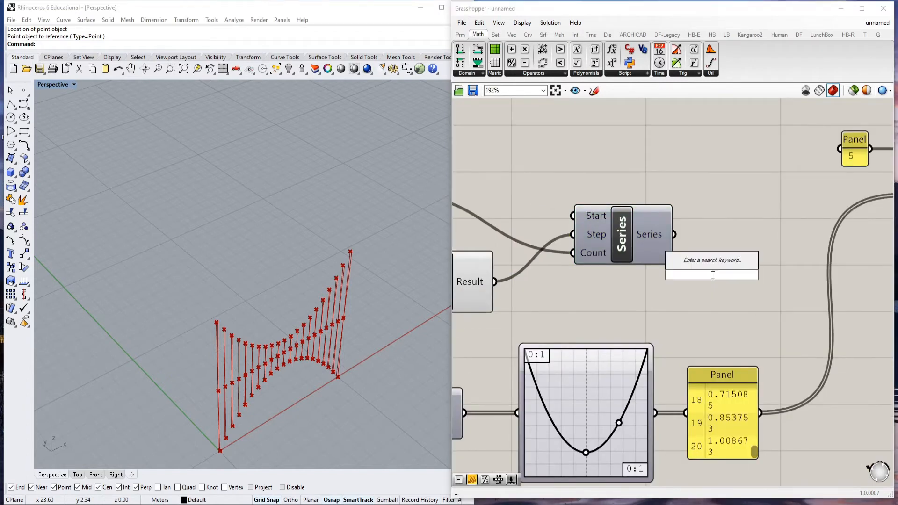
type("panel")
key("Return")
scroll(695, 279, "down", 3)
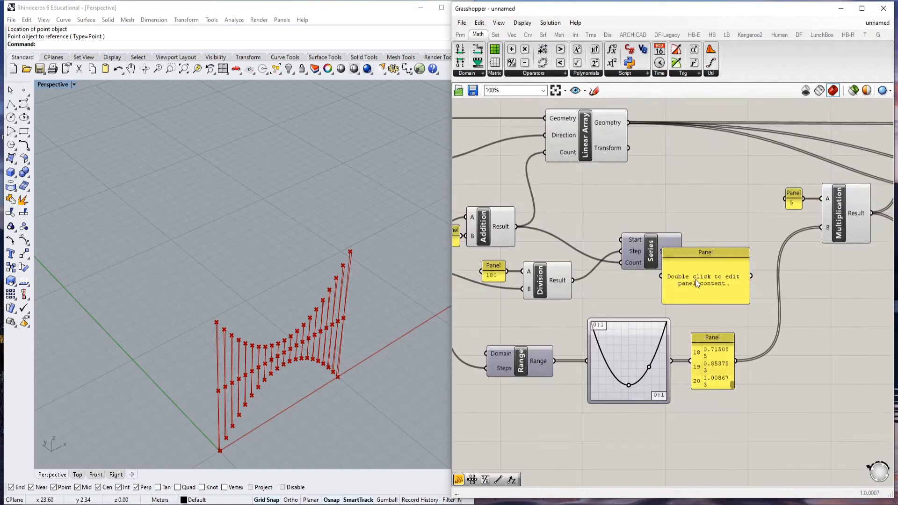
scroll(756, 274, "up", 2)
left_click_drag(748, 269, 724, 185)
left_click_drag(675, 256, 697, 212)
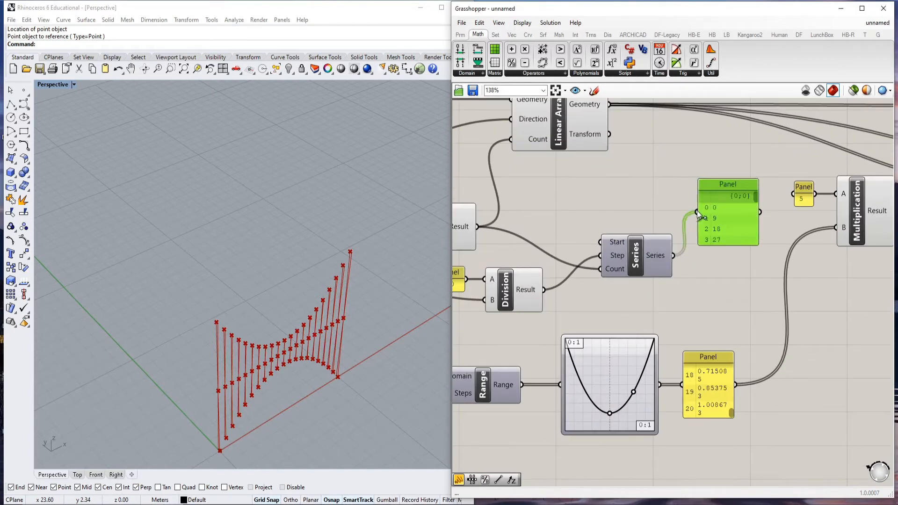
scroll(726, 215, "up", 2)
left_click_drag(767, 195, 768, 257)
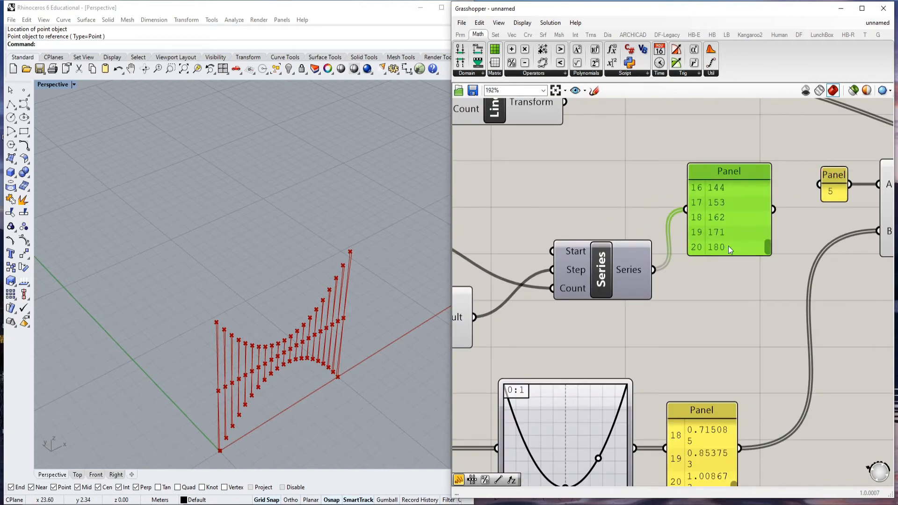
Bring the panel of series angles over to the Rotate component and wire it into the Angle input.
scroll(656, 245, "down", 4)
left_click_drag(601, 226, 795, 312)
scroll(795, 313, "down", 6)
right_click_drag(795, 312, 652, 322)
scroll(780, 320, "up", 5)
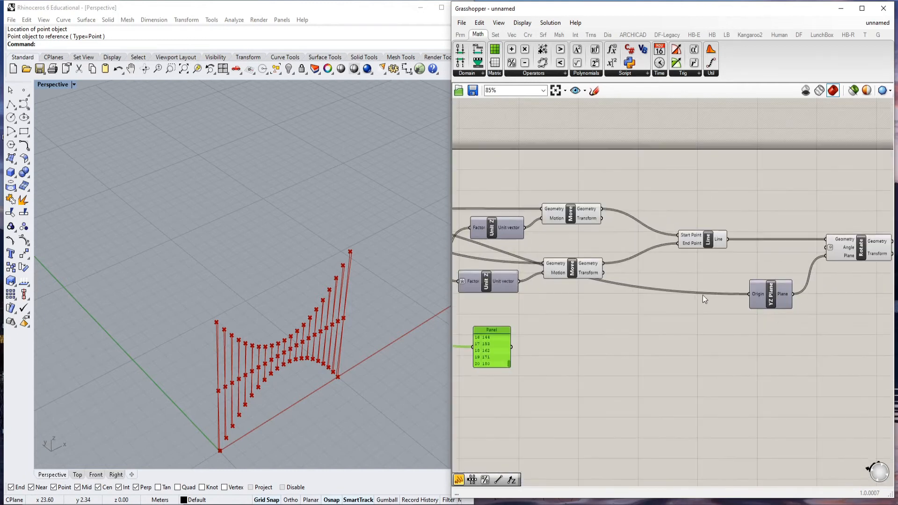
left_click_drag(503, 335, 866, 243)
scroll(790, 247, "up", 4)
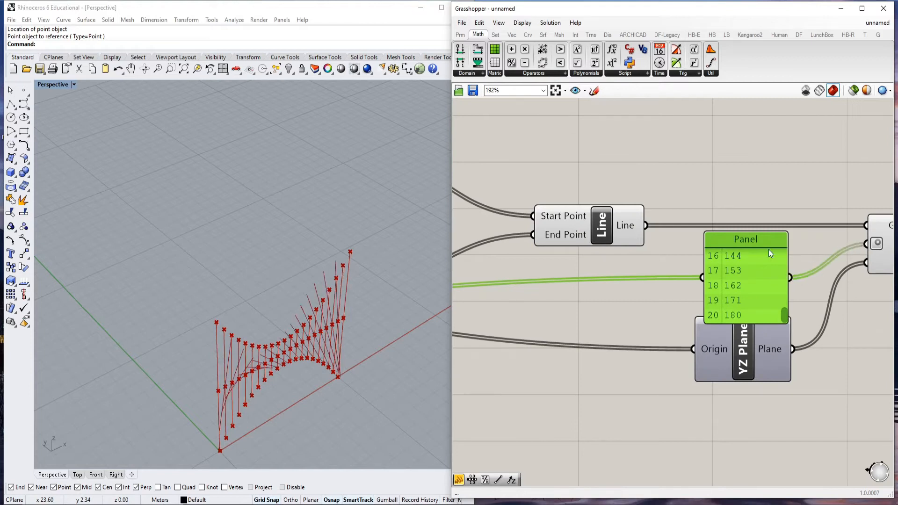
Move the angles panel off the YZ Plane component to the free area below the Move components.
scroll(767, 249, "down", 2)
left_click_drag(743, 249, 605, 346)
scroll(623, 304, "down", 5)
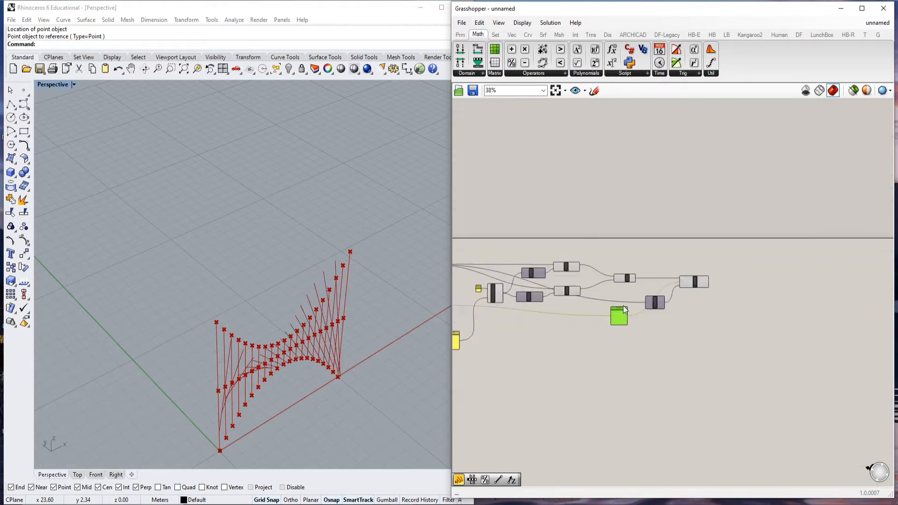
scroll(622, 305, "up", 3)
left_click_drag(664, 293, 620, 293)
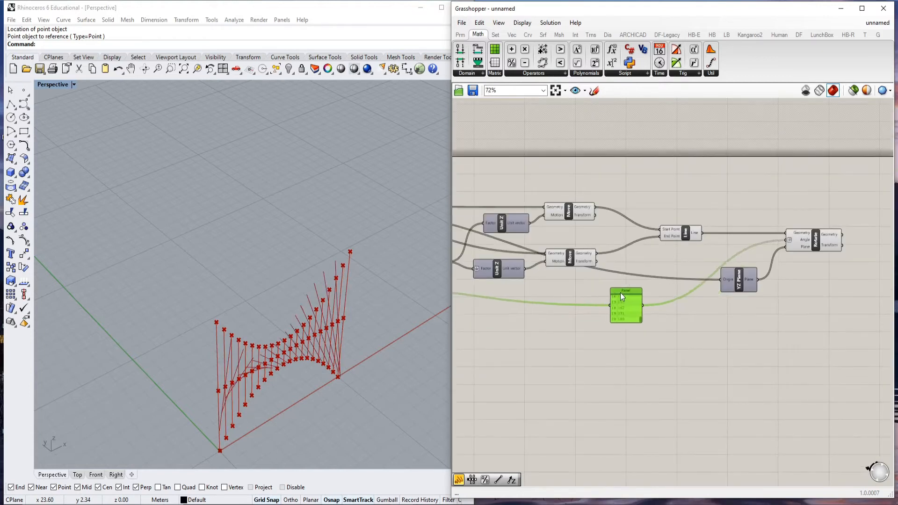
left_click(675, 354)
Turn off the previews of the Line component and both Move components, and inspect the rotated lines in perspective.
scroll(745, 287, "down", 3)
left_click(712, 259)
right_click(702, 240)
left_click(727, 256)
left_click_drag(668, 296, 635, 232)
right_click(659, 220)
left_click(690, 237)
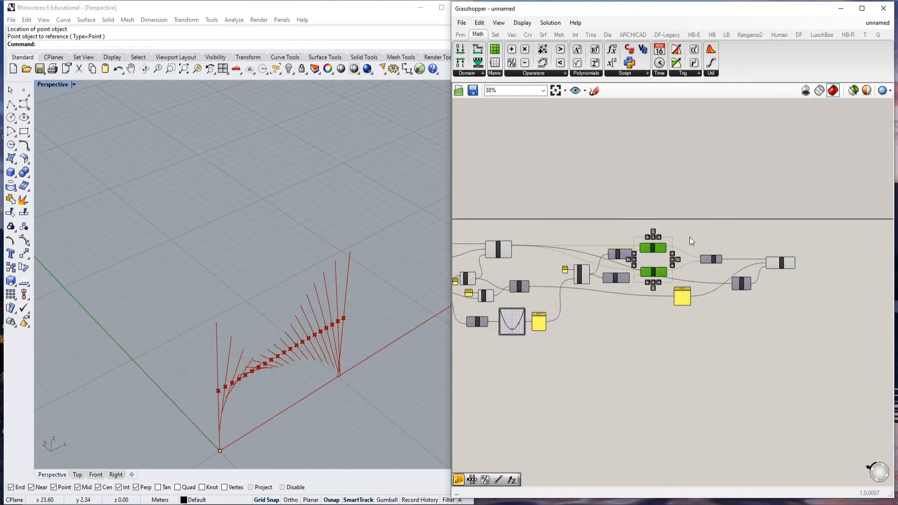
right_click_drag(275, 385, 241, 404)
right_click_drag(149, 386, 282, 358)
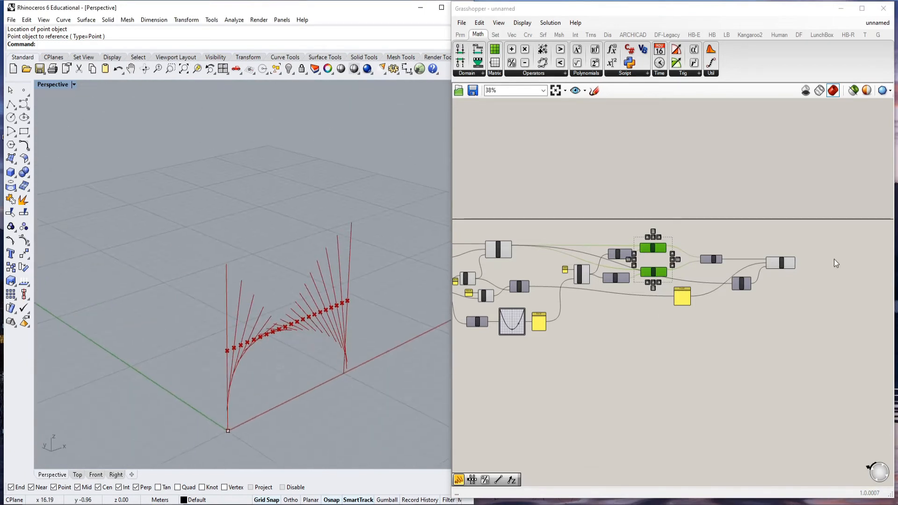
Turn off the Linear Array's preview to hide the middle row of points.
left_click(773, 263)
right_click_drag(500, 256, 626, 255)
scroll(626, 255, "up", 2)
right_click(626, 256)
left_click(669, 234)
Set the number slider to 0.25 and inspect the denser rotated lines from several angles.
scroll(660, 260, "down", 3)
scroll(762, 264, "up", 5)
right_click_drag(290, 338, 414, 348)
scroll(748, 271, "down", 6)
scroll(614, 274, "up", 10)
right_click_drag(327, 319, 263, 333)
left_click_drag(661, 263, 589, 291)
right_click_drag(360, 314, 257, 306)
Rename the number slider as Reso.
scroll(584, 276, "down", 5)
scroll(553, 275, "up", 5)
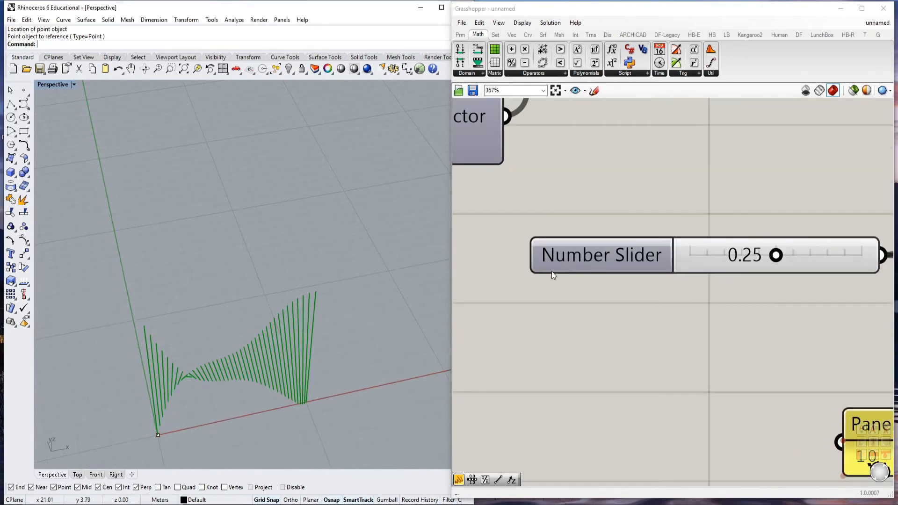
right_click(561, 263)
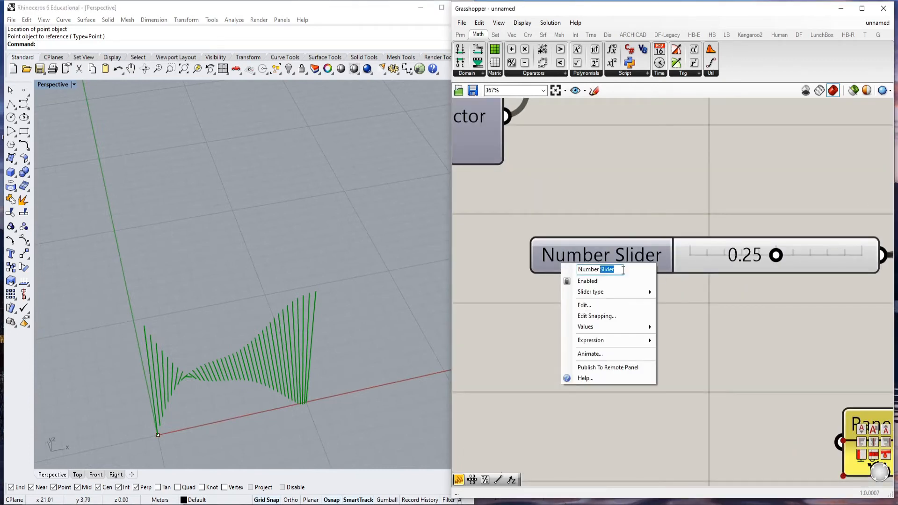
type("Reso")
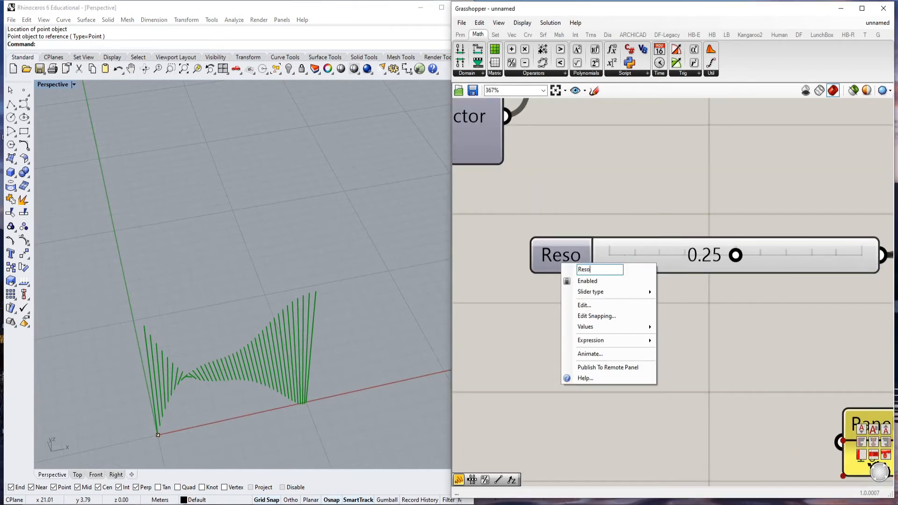
left_click(540, 318)
Add a Loft component after Rotate and wire Rotate's Geometry output into its Curves input.
right_click_drag(309, 379, 367, 357)
scroll(583, 274, "down", 9)
scroll(689, 272, "down", 4)
scroll(690, 272, "up", 10)
double_click(691, 281)
type("loft")
key("Return")
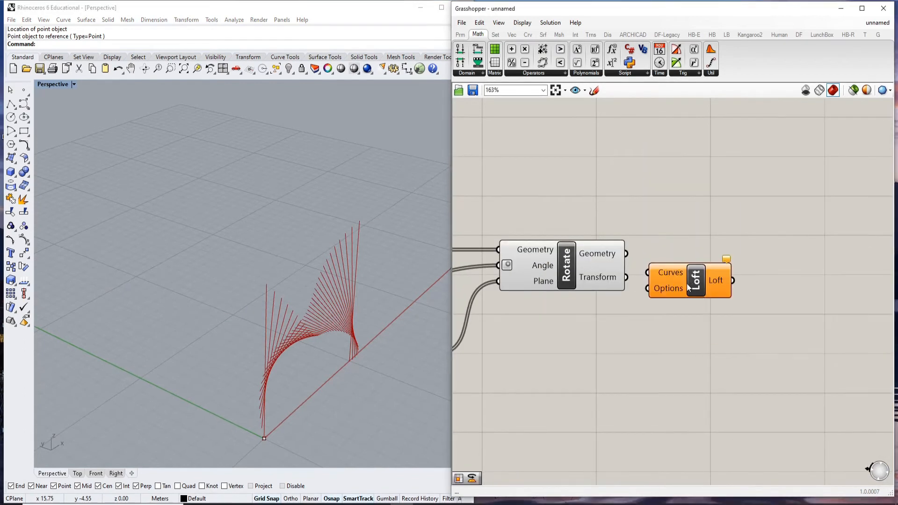
scroll(643, 273, "up", 4)
left_click_drag(606, 242, 641, 273)
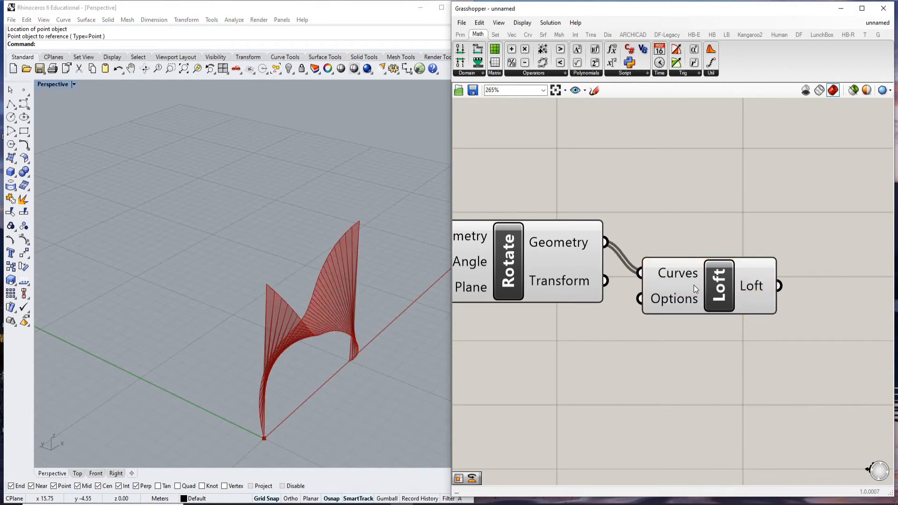
Move Loft further from Rotate, turn off Rotate's preview, and inspect the twisted lofted surface.
left_click_drag(694, 285, 775, 249)
scroll(691, 257, "down", 6)
left_click(692, 257)
right_click(657, 198)
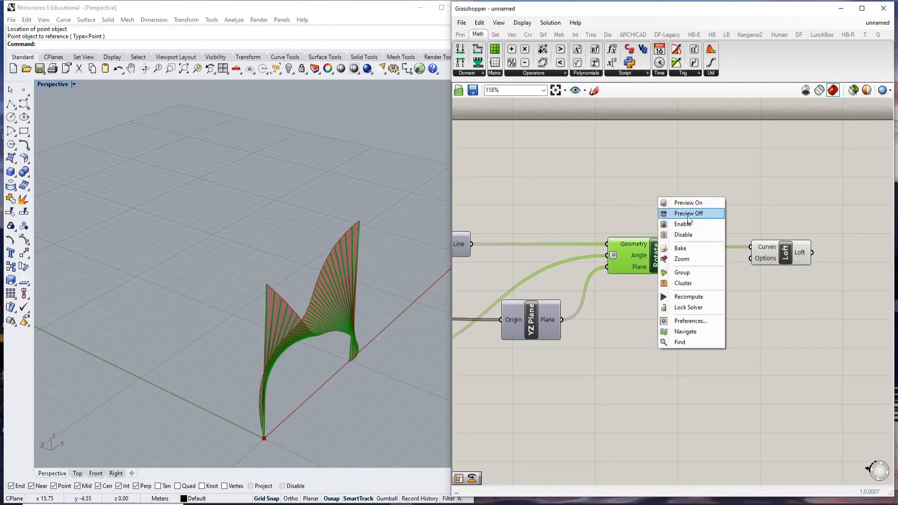
left_click(684, 214)
right_click_drag(239, 317, 324, 283)
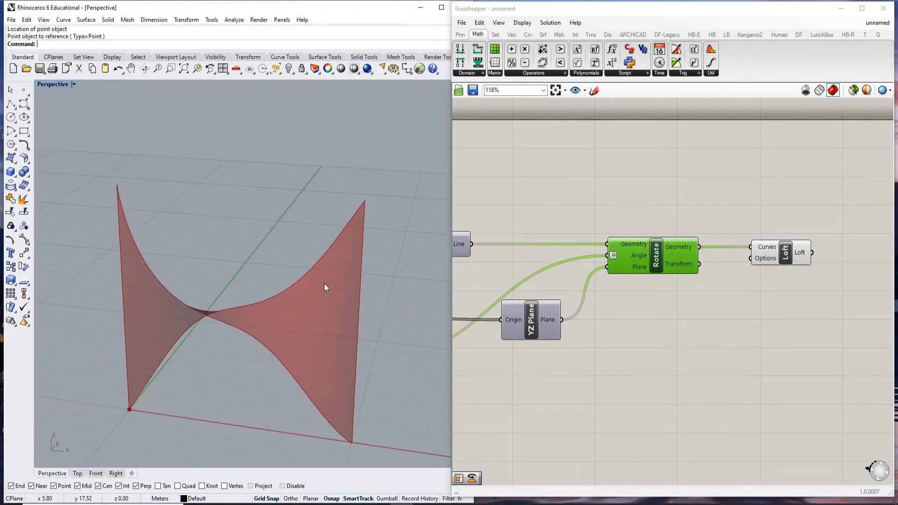
Add a Linear Array component after Loft and wire the Loft output into its Geometry input.
scroll(637, 280, "up", 3)
left_click(637, 276)
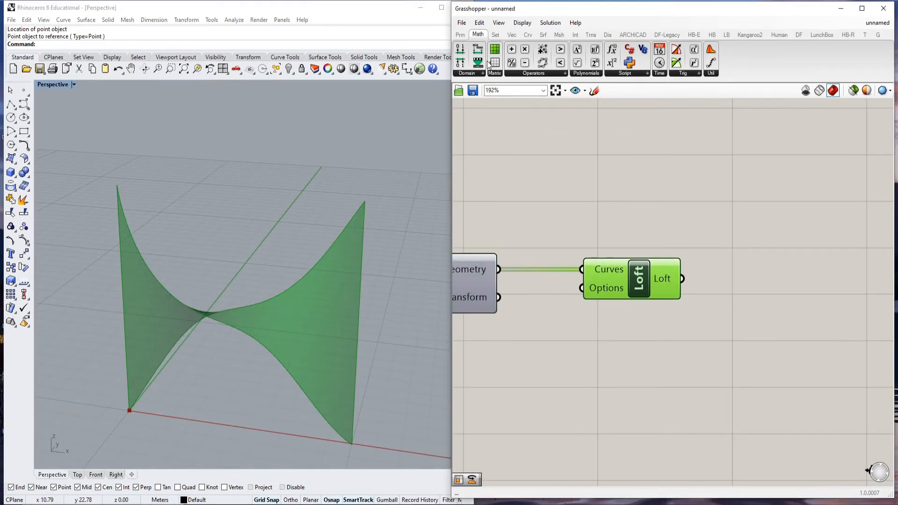
left_click(590, 35)
left_click(526, 73)
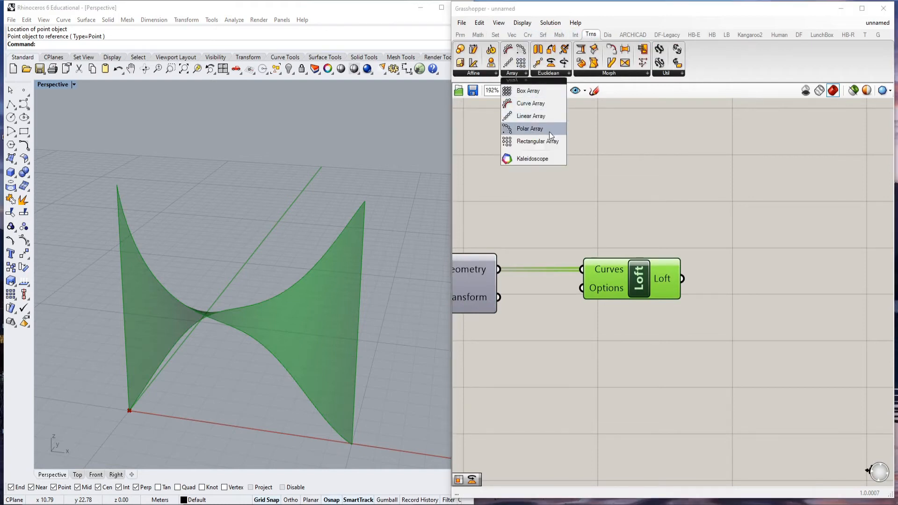
left_click(531, 103)
scroll(566, 165, "down", 5)
left_click(649, 220)
scroll(648, 219, "up", 6)
scroll(649, 221, "down", 4)
scroll(601, 220, "up", 5)
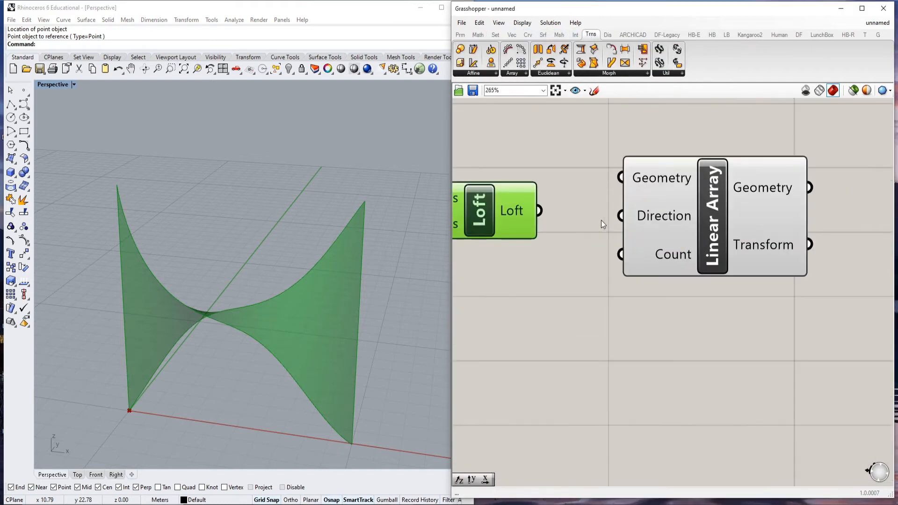
left_click_drag(616, 183, 620, 177)
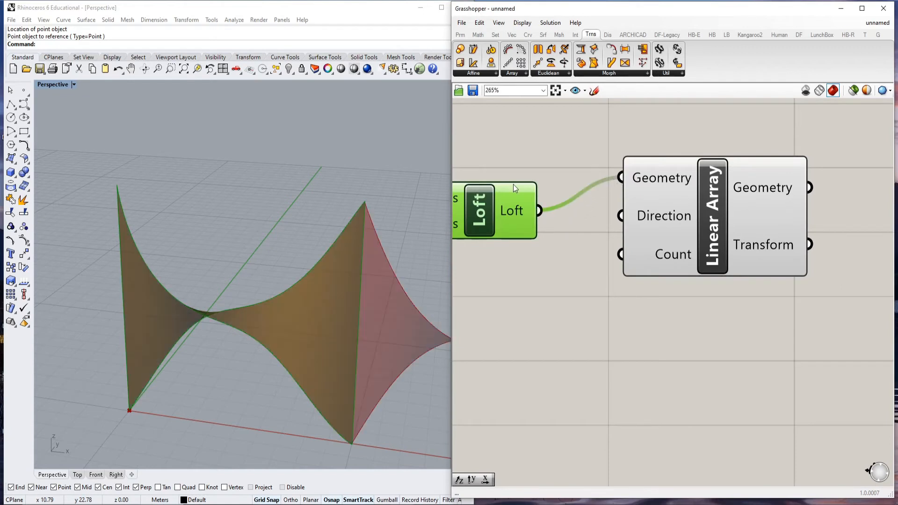
Add a Unit X component below the Loft output and wire its Unit vector into the new Linear Array's Direction.
scroll(539, 187, "down", 4)
scroll(596, 199, "up", 4)
right_click_drag(596, 199, 730, 228)
double_click(555, 275)
type("x")
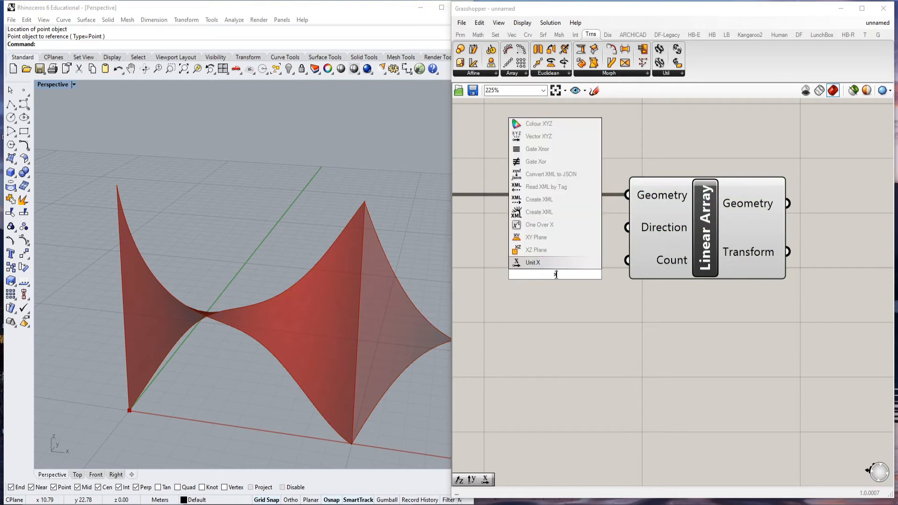
key("Return")
scroll(573, 286, "down", 1)
right_click_drag(564, 282, 624, 279)
left_click_drag(624, 281, 562, 287)
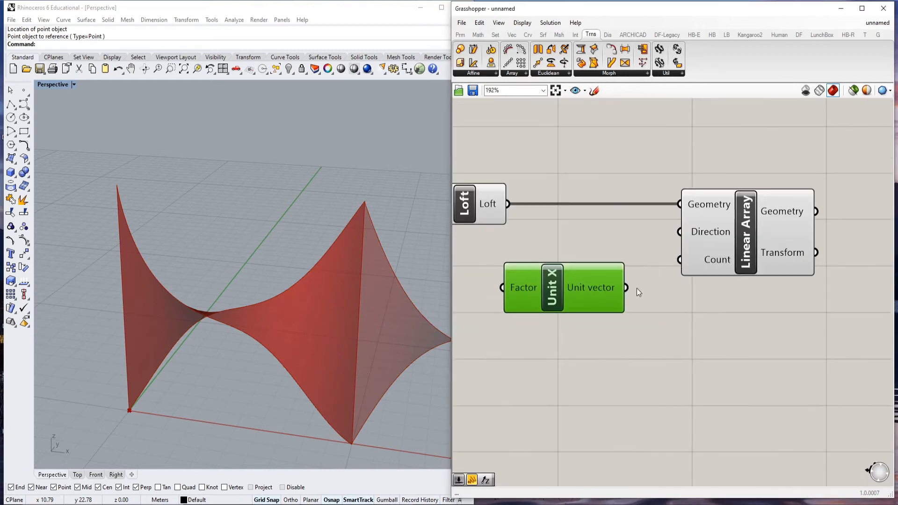
left_click_drag(671, 229, 673, 230)
Add a panel containing 10 and wire it into Unit X's Factor input to space the surface copies.
right_click_drag(519, 290, 685, 286)
double_click(534, 281)
type("\"10")
key("Return")
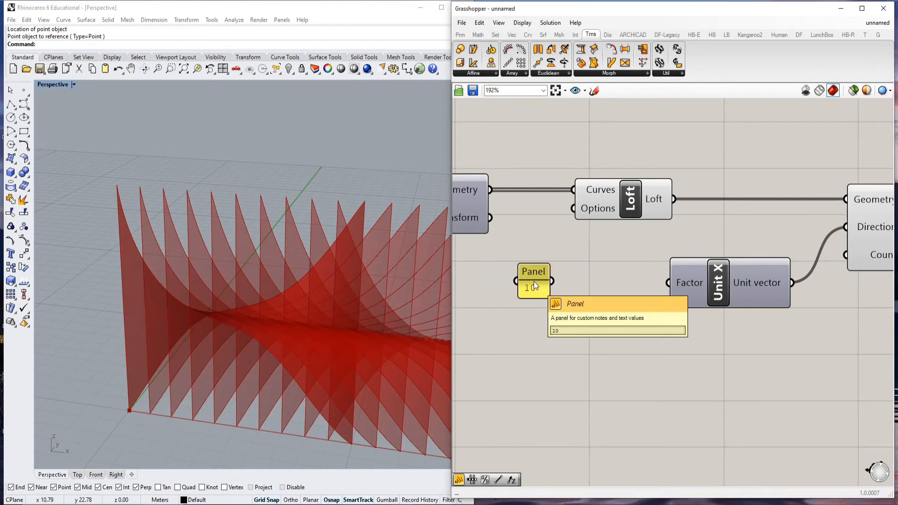
left_click_drag(553, 279, 612, 274)
scroll(285, 305, "down", 5)
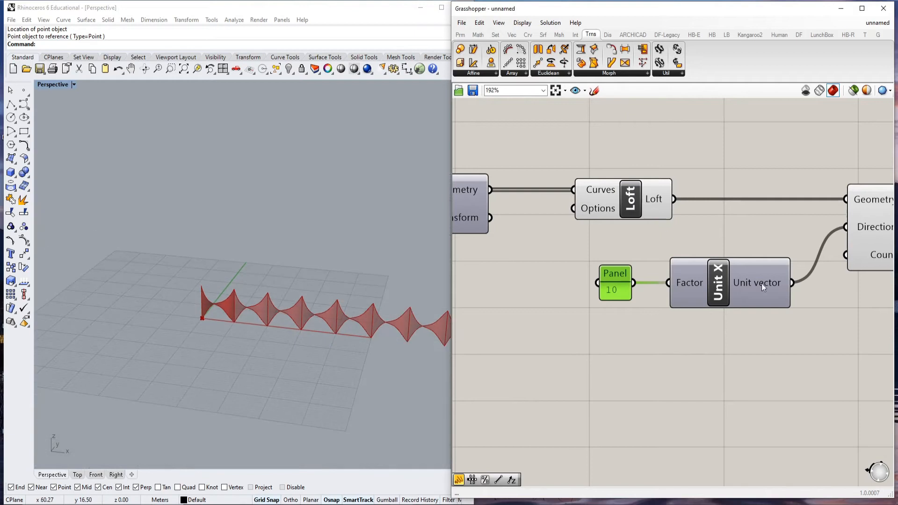
Turn off the preview of the Loft component, keeping only the Linear Array copies displayed.
left_click(629, 199)
right_click(597, 136)
left_click(637, 153)
right_click_drag(209, 331, 265, 331)
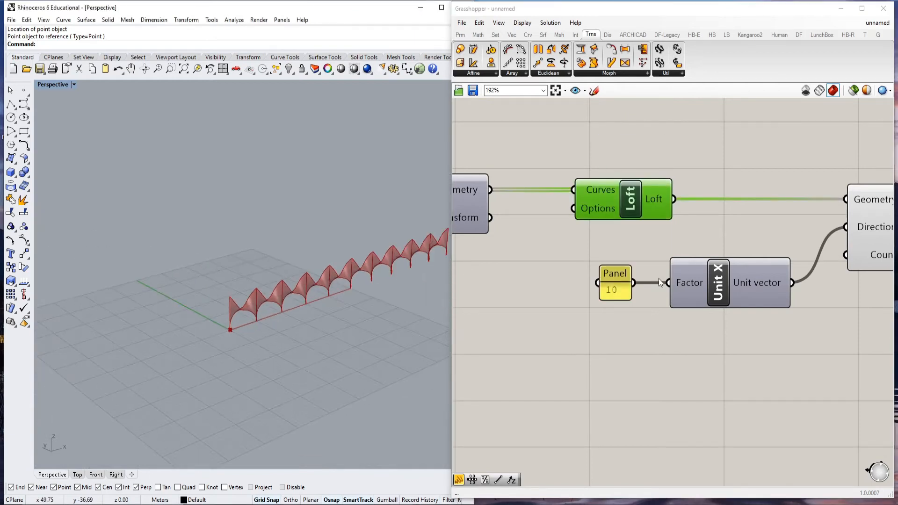
Select the Point component at the start of the definition and review the whole component chain and the arrayed surfaces.
scroll(782, 227, "down", 12)
scroll(552, 228, "up", 10)
left_click(607, 221)
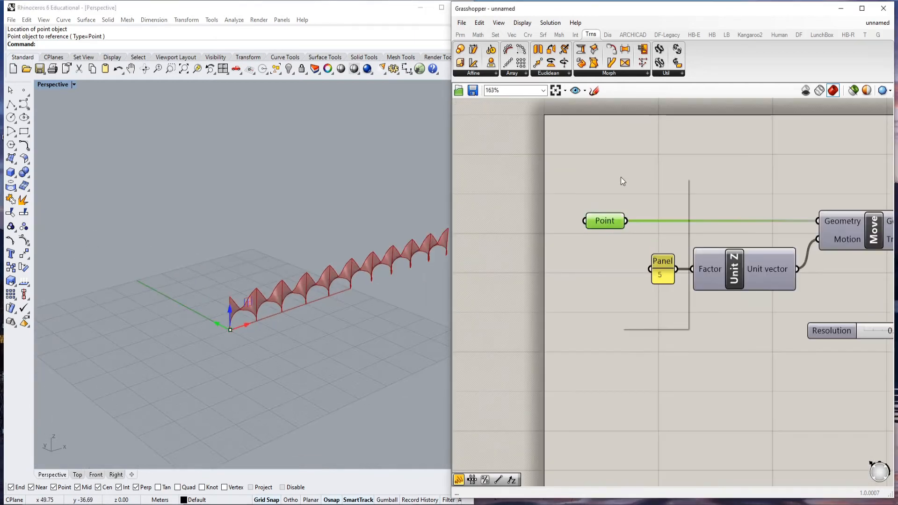
scroll(366, 283, "down", 3)
scroll(366, 282, "down", 7)
scroll(631, 290, "down", 9)
right_click_drag(631, 291, 514, 293)
scroll(309, 289, "up", 7)
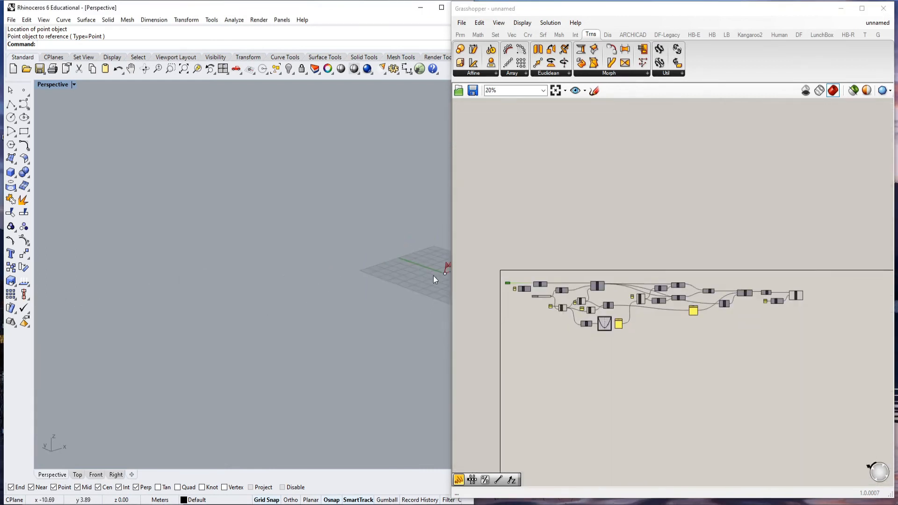
scroll(467, 267, "up", 3)
scroll(313, 287, "down", 12)
scroll(329, 283, "up", 14)
scroll(270, 307, "up", 3)
scroll(788, 316, "down", 3)
scroll(747, 308, "up", 8)
Move Linear Array further from Unit X, add a 0-to-10 number slider below it, and wire the slider into Count.
left_click_drag(660, 299, 730, 300)
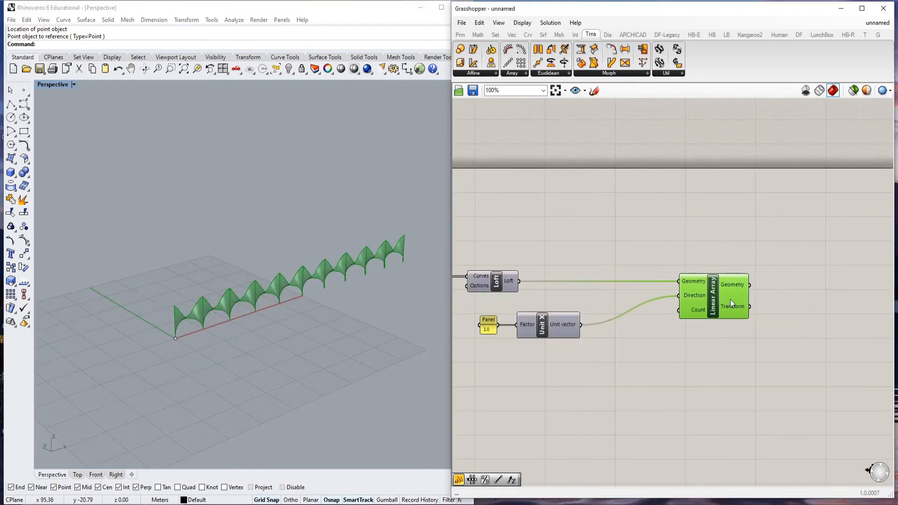
double_click(668, 360)
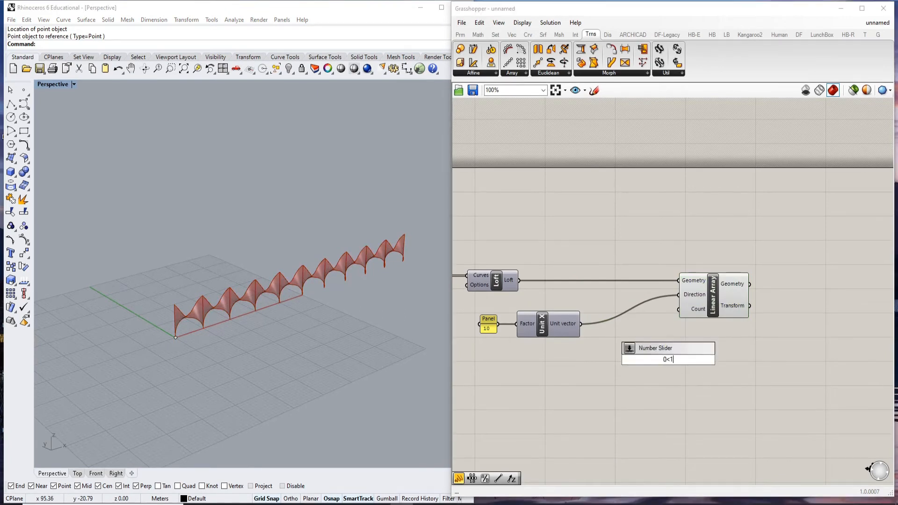
key("Return")
scroll(671, 362, "up", 5)
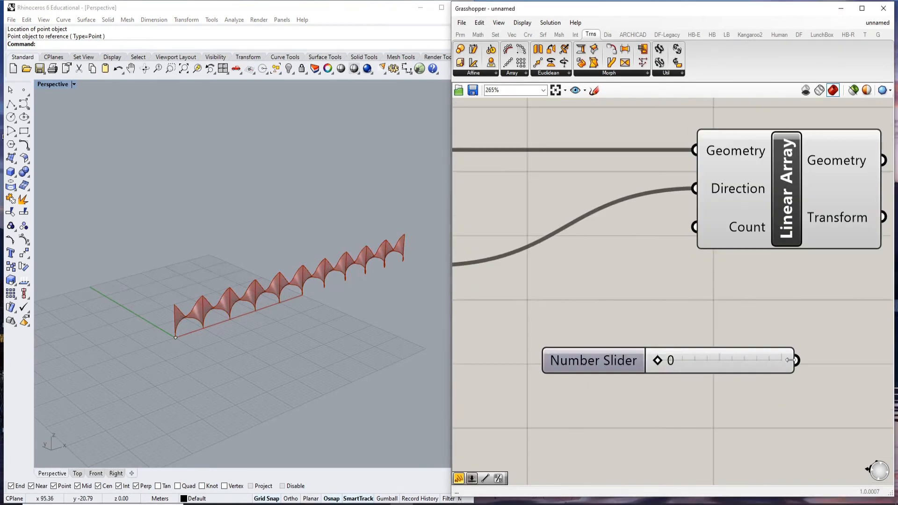
left_click_drag(801, 362, 694, 227)
scroll(714, 311, "down", 3)
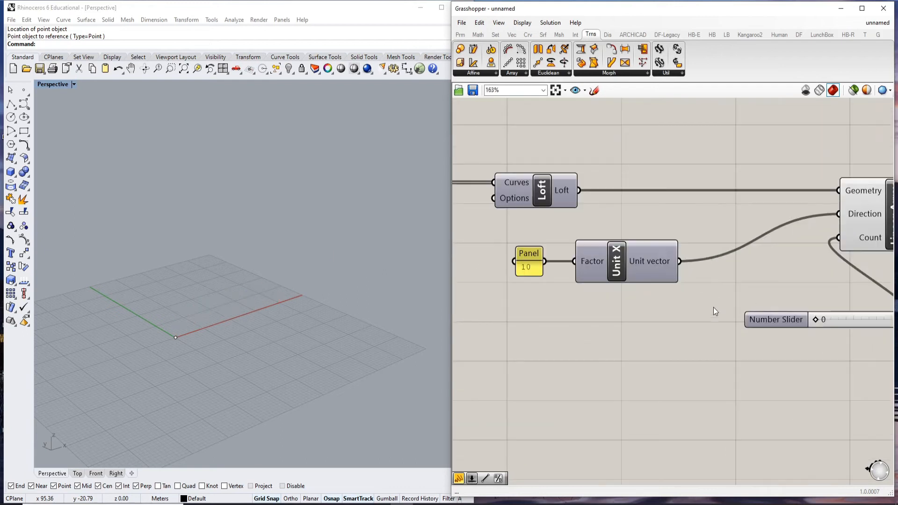
Place the number slider beneath Unit X and set the array count to 5.
left_click_drag(767, 317, 541, 297)
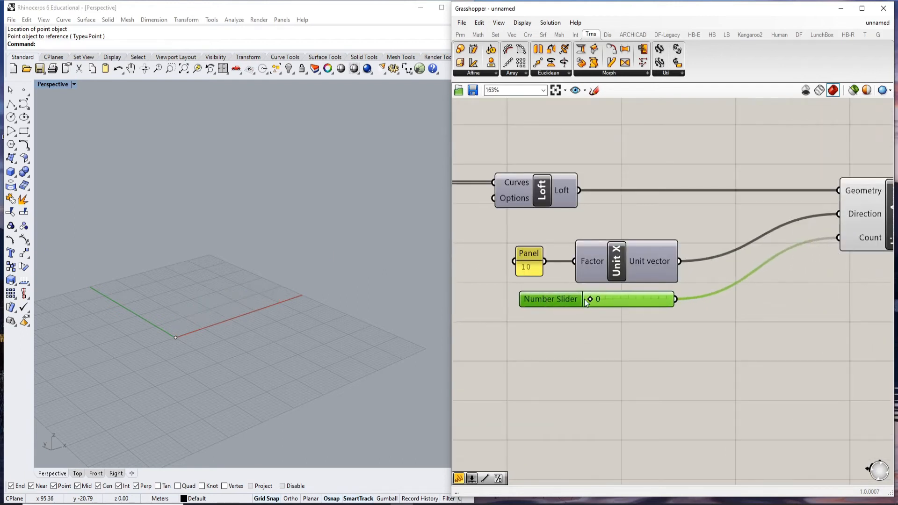
left_click_drag(621, 305, 625, 308)
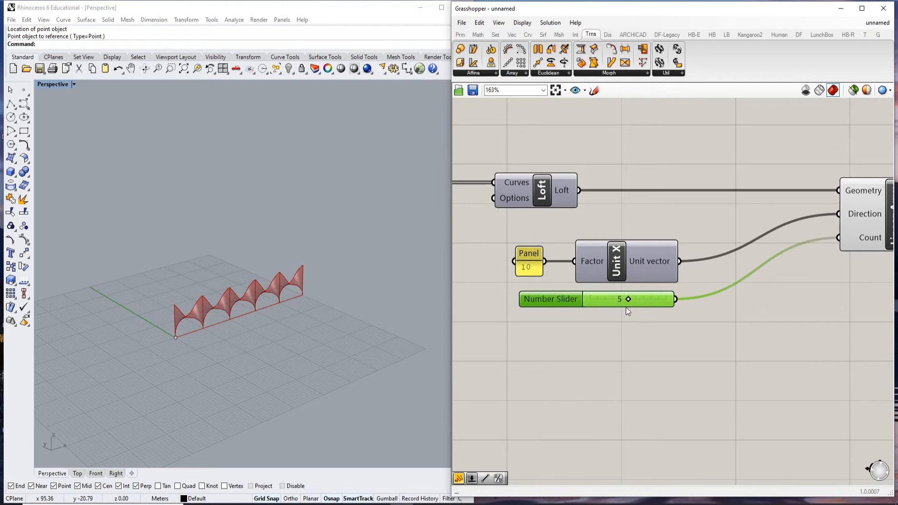
left_click(646, 349)
Examine the repeated twisted surfaces from several angles, highlighting the Linear Array output.
mouse_move(327, 339)
right_mouse_down()
mouse_move(280, 322)
mouse_move(254, 326)
mouse_move(333, 333)
right_mouse_up()
scroll(669, 267, "down", 3)
scroll(697, 251, "up", 3)
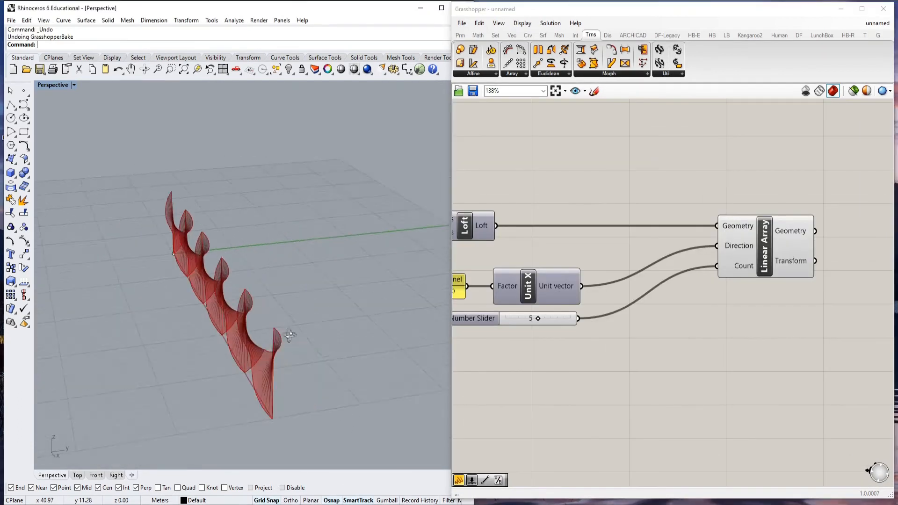
right_click_drag(364, 337, 396, 339)
left_click(774, 242)
scroll(301, 276, "down", 5)
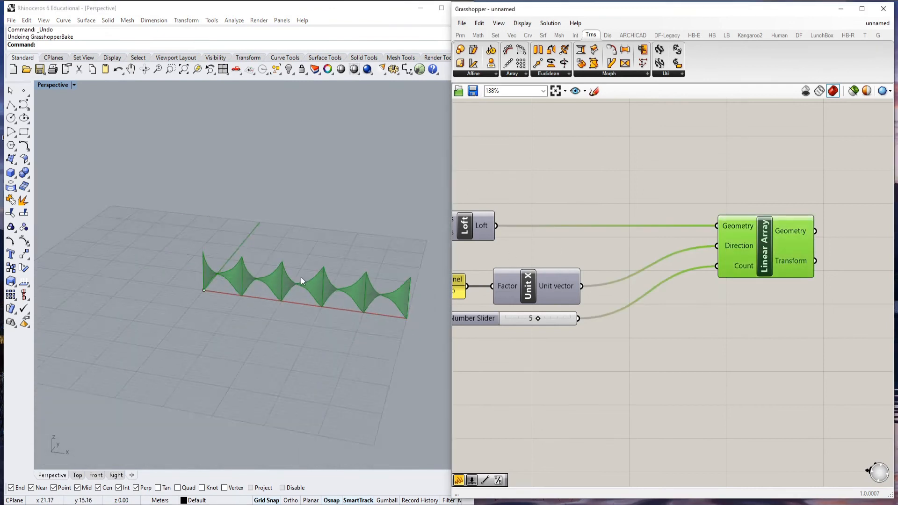
right_click_drag(302, 277, 327, 248)
scroll(328, 248, "up", 5)
left_click(664, 307)
Adjust both handles of the Graph Mapper's parabola, keeping its lowest point centred, and check the resulting surface shape.
scroll(719, 229, "down", 9)
scroll(529, 237, "up", 6)
right_click_drag(592, 265, 674, 221)
scroll(496, 300, "up", 4)
scroll(497, 300, "up", 3)
mouse_move(567, 309)
left_mouse_down()
mouse_move(569, 150)
mouse_move(533, 192)
mouse_move(579, 295)
mouse_move(566, 304)
left_mouse_up()
left_click_drag(623, 264, 620, 253)
mouse_move(566, 303)
left_mouse_down()
mouse_move(566, 291)
mouse_move(563, 309)
left_mouse_up()
left_click_drag(621, 258, 624, 255)
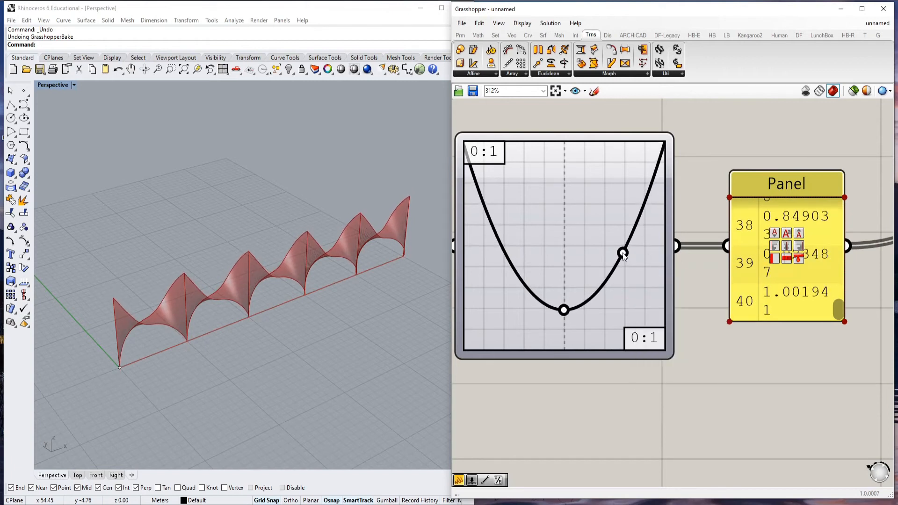
right_click_drag(262, 323, 229, 279)
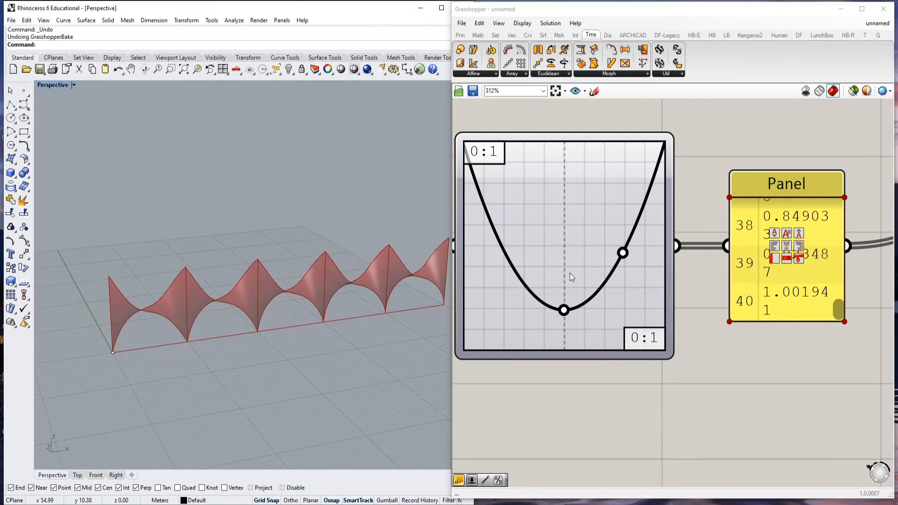
Bake the Linear Array surfaces into Rhino.
scroll(581, 253, "down", 5)
scroll(685, 372, "up", 2)
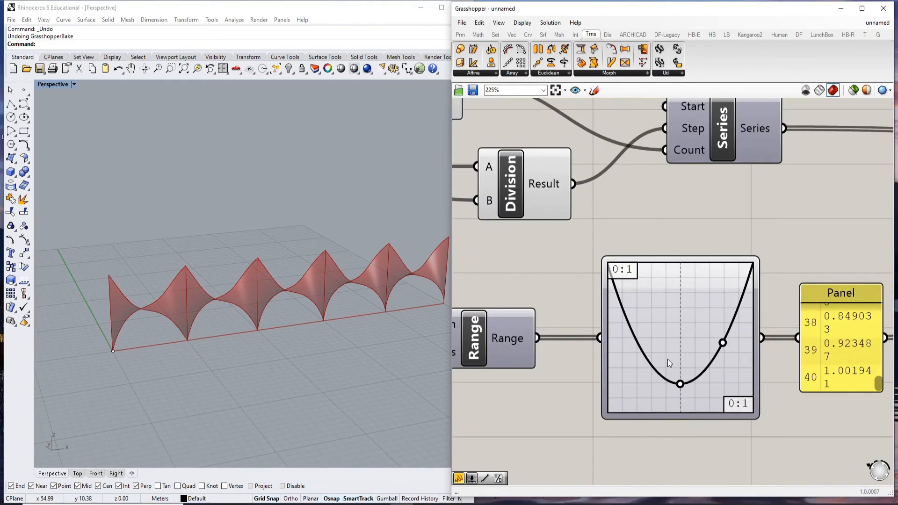
scroll(667, 358, "down", 4)
scroll(688, 295, "down", 2)
scroll(618, 279, "up", 6)
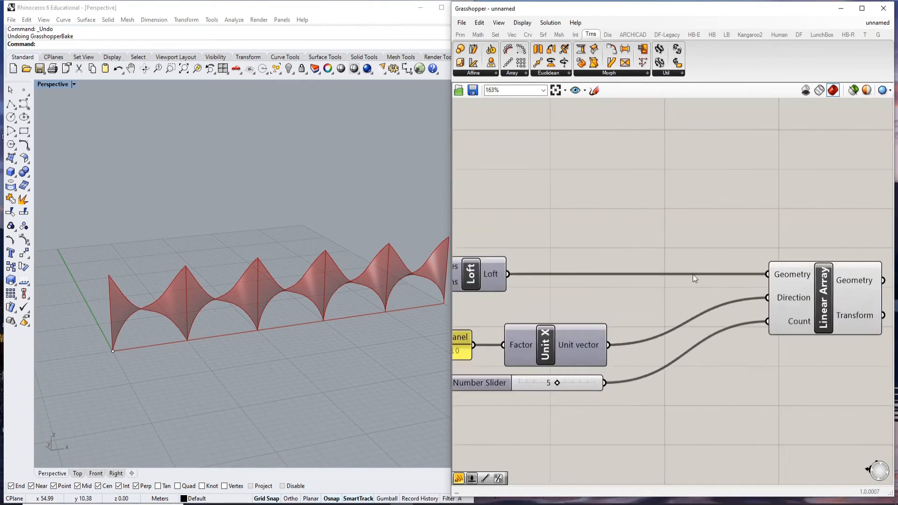
left_click(790, 281)
right_click(621, 185)
left_click(650, 243)
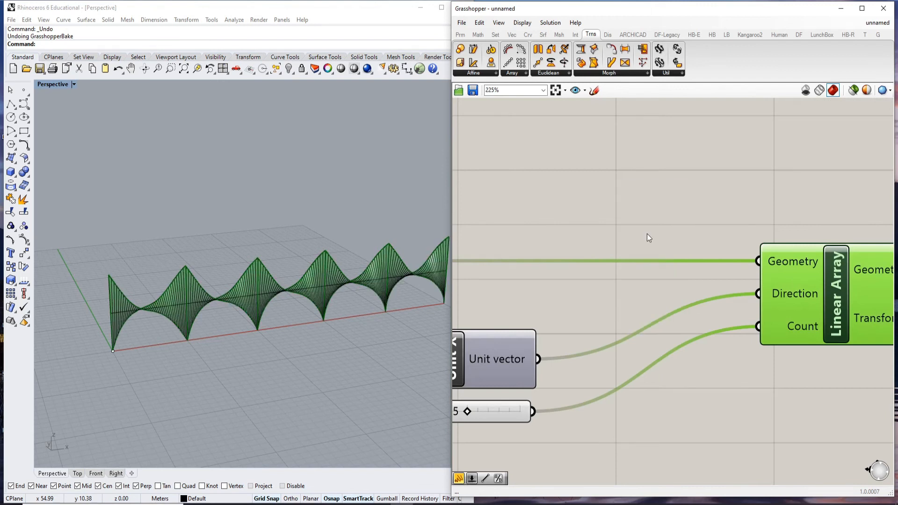
Turn off the preview of the Linear Array component to leave only the baked surfaces displayed.
scroll(530, 270, "down", 4)
right_click_drag(341, 301, 242, 302)
scroll(242, 302, "down", 6)
scroll(552, 264, "up", 1)
right_click(679, 197)
left_click(704, 215)
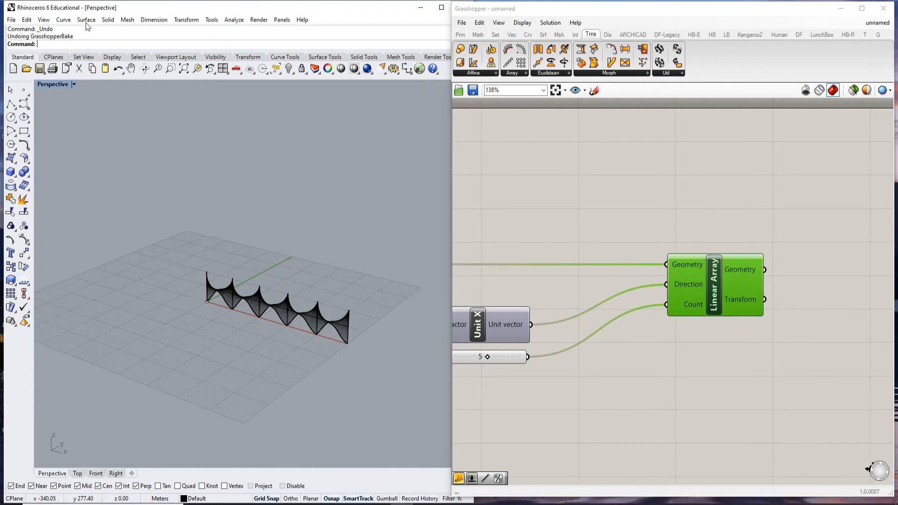
Select all the baked surfaces and thicken them into solids with OffsetSrf, using a distance of 0.15 on both sides.
left_click(45, 21)
left_click(246, 268)
scroll(275, 304, "up", 8)
scroll(283, 296, "down", 4)
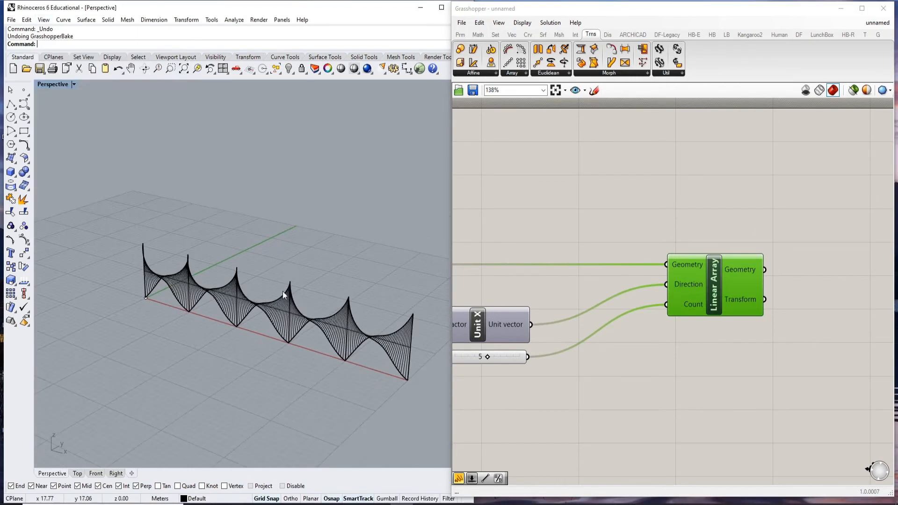
left_click_drag(109, 215, 437, 410)
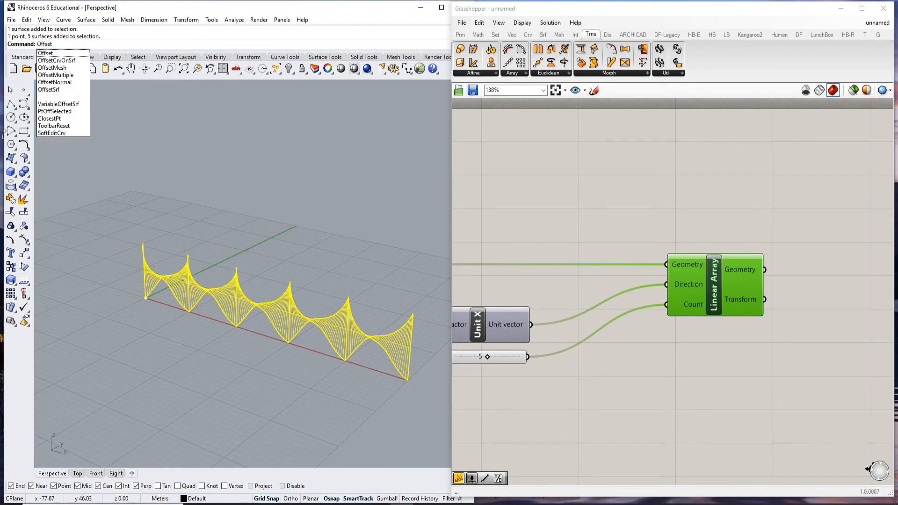
left_click(62, 89)
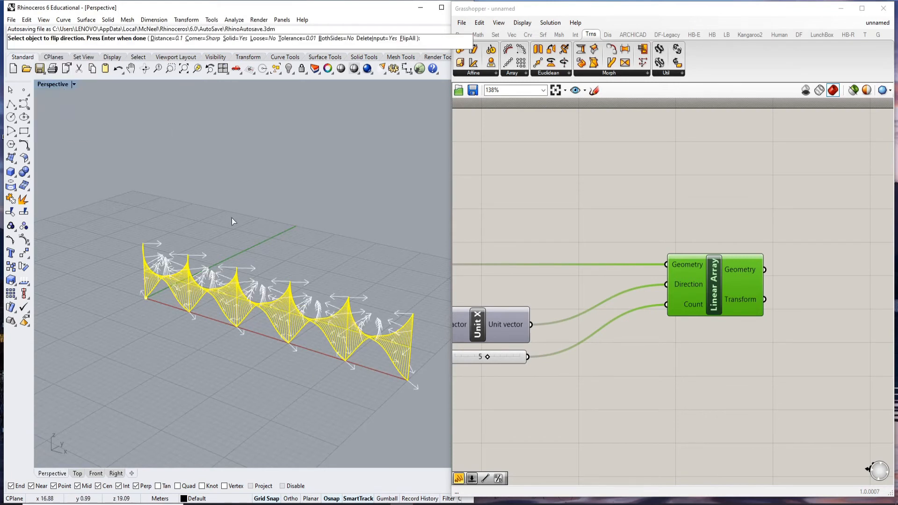
left_click(166, 38)
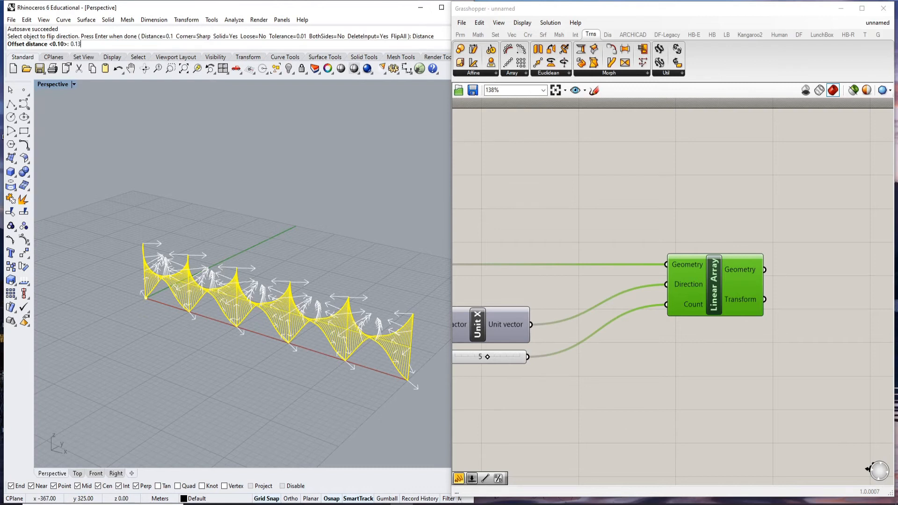
key("Return")
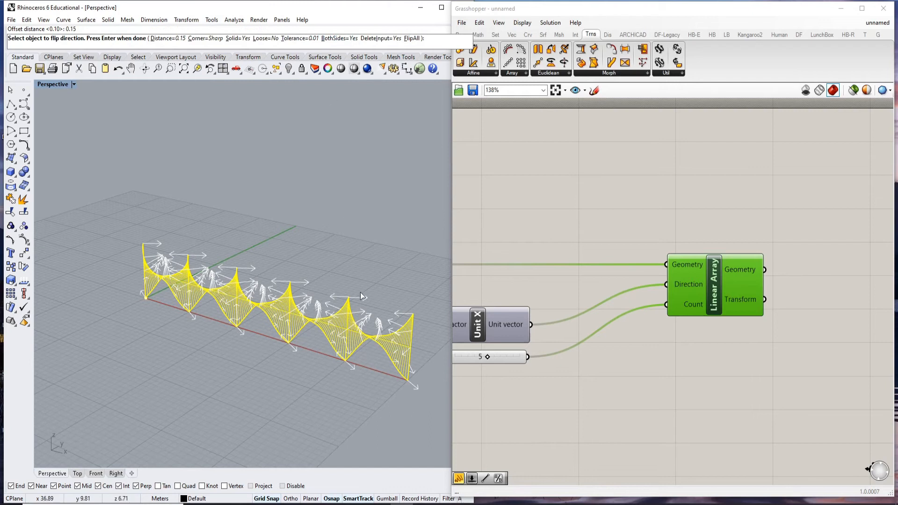
key("Return")
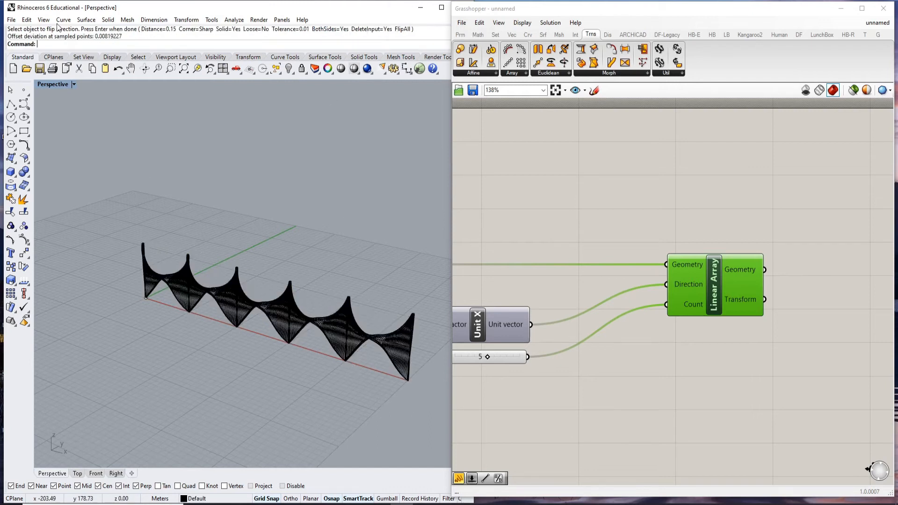
Switch the Perspective viewport to Rendered display and inspect the thickened surfaces from several sides.
left_click(44, 19)
left_click(47, 255)
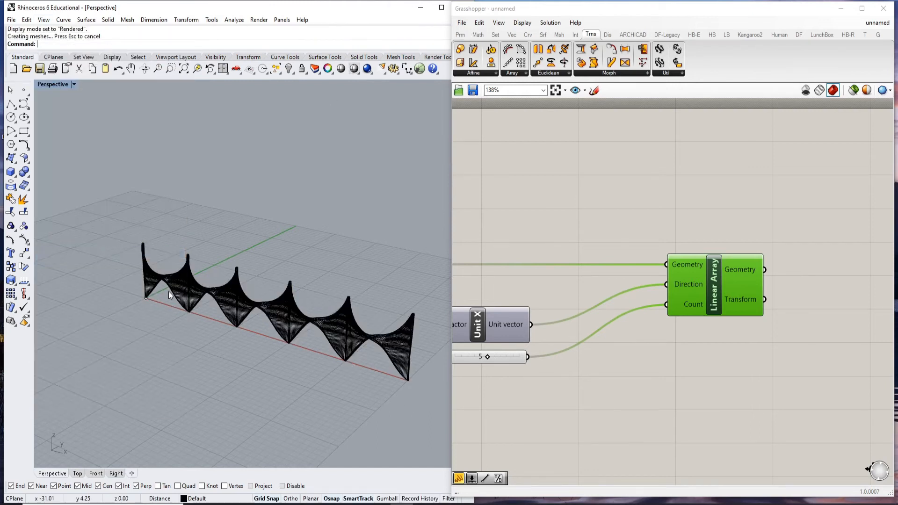
mouse_move(231, 304)
right_mouse_down()
mouse_move(267, 377)
mouse_move(253, 314)
mouse_move(263, 283)
mouse_move(320, 287)
mouse_move(326, 295)
right_mouse_up()
mouse_move(195, 307)
right_mouse_down()
mouse_move(224, 340)
mouse_move(167, 297)
mouse_move(234, 297)
mouse_move(141, 363)
mouse_move(220, 317)
mouse_move(291, 306)
mouse_move(209, 345)
mouse_move(304, 318)
mouse_move(166, 333)
mouse_move(207, 350)
right_mouse_up()
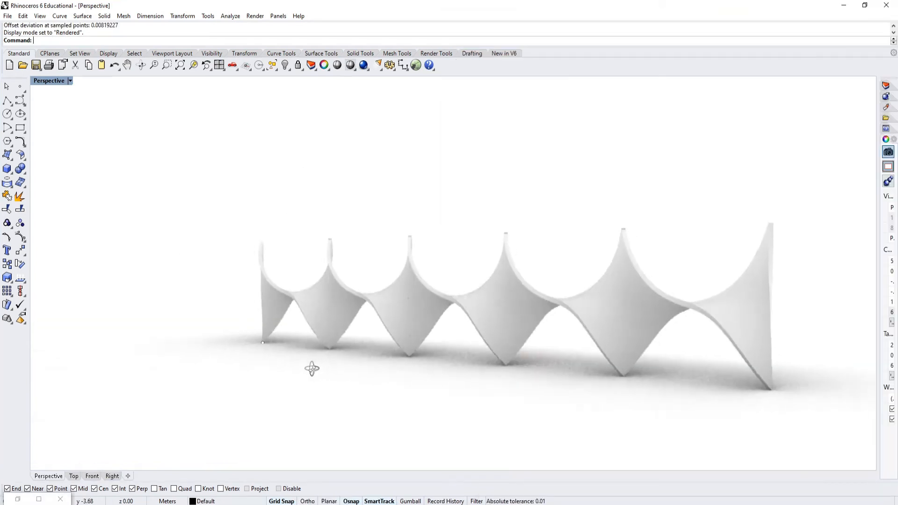
mouse_move(310, 367)
right_mouse_down()
mouse_move(444, 372)
mouse_move(457, 377)
mouse_move(302, 379)
mouse_move(399, 378)
mouse_move(458, 405)
mouse_move(483, 353)
mouse_move(453, 360)
mouse_move(469, 406)
right_mouse_up()
mouse_move(361, 324)
right_mouse_down()
mouse_move(366, 338)
mouse_move(433, 333)
mouse_move(511, 264)
mouse_move(559, 241)
right_mouse_up()
right_click_drag(618, 370, 413, 290)
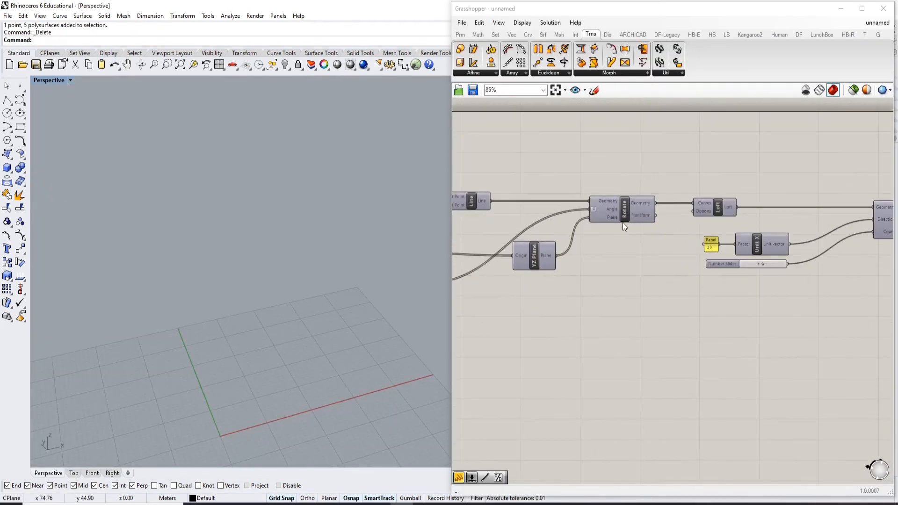
Turn on the preview of the Rotate component and inspect its rotated lines up close.
left_click(622, 211)
right_click(611, 158)
left_click(627, 164)
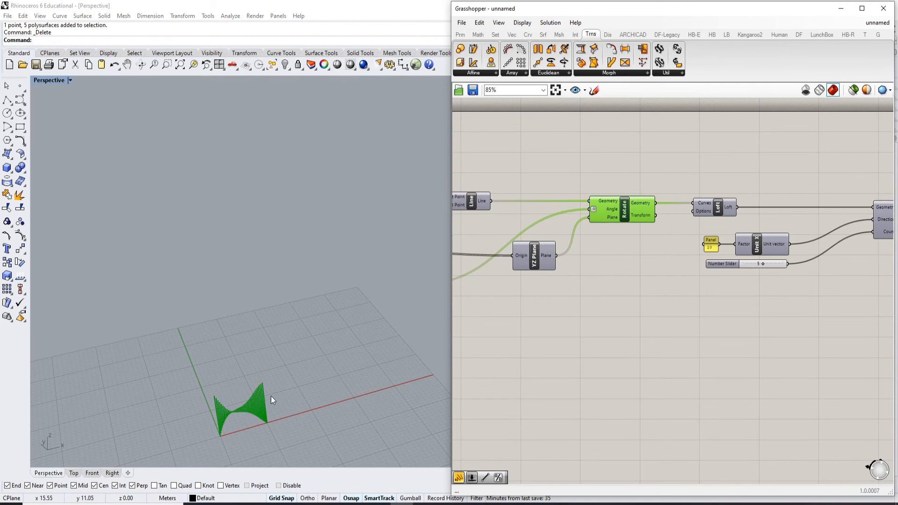
scroll(270, 396, "up", 10)
scroll(235, 286, "down", 4)
right_click_drag(237, 312, 241, 310)
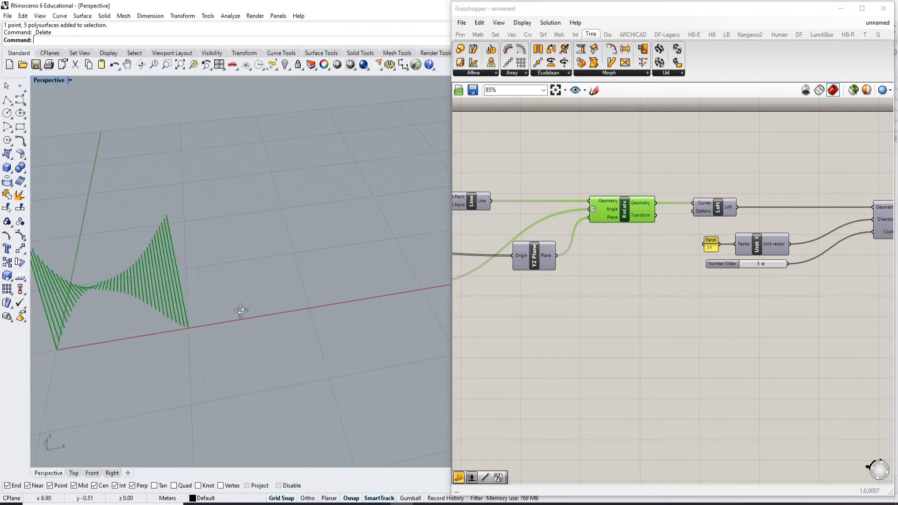
scroll(171, 293, "down", 5)
scroll(172, 293, "up", 7)
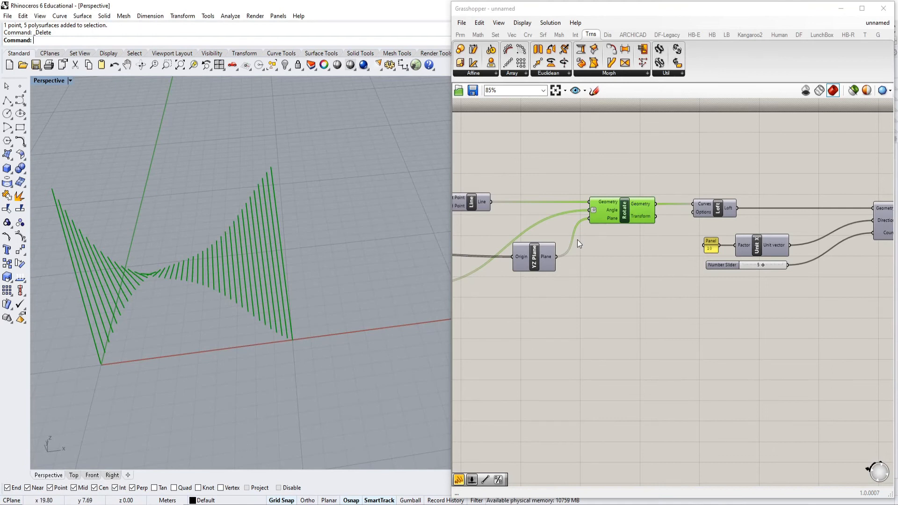
Move the Rotate component upward, above the level of the Loft row.
scroll(578, 238, "down", 4)
scroll(734, 226, "up", 5)
scroll(725, 227, "down", 4)
scroll(606, 196, "up", 4)
scroll(618, 193, "down", 2)
left_click_drag(546, 201, 546, 168)
left_click(608, 170)
scroll(683, 179, "up", 2)
Duplicate the panel, Unit X, slider and Linear Array above the Loft row, and feed Rotate's Geometry into the copied array.
left_click_drag(847, 317, 546, 228)
scroll(565, 266, "down", 1)
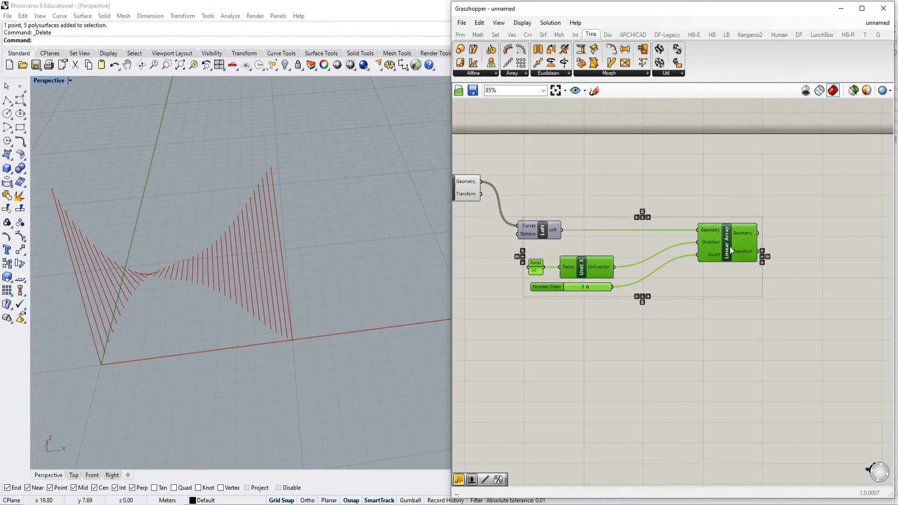
left_click_drag(726, 234, 723, 242)
left_click_drag(724, 242, 715, 171, "alt")
left_click(659, 197)
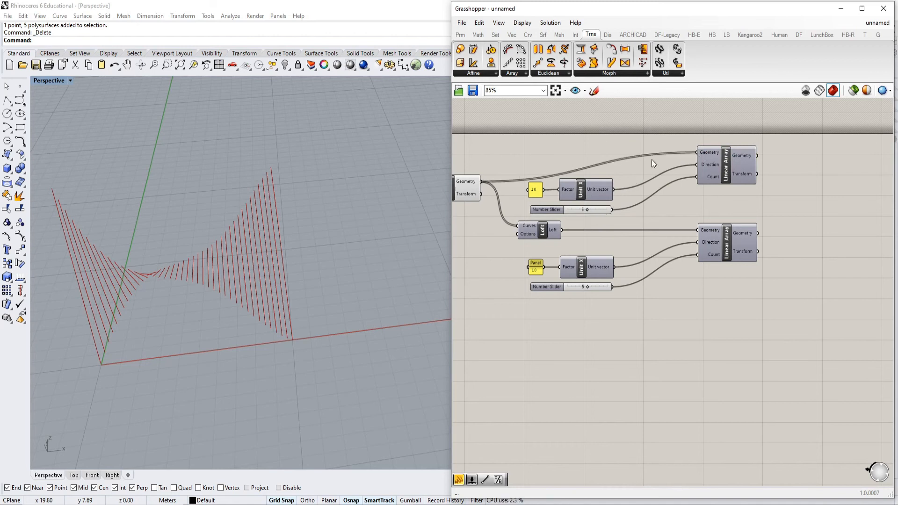
Turn on the preview of the upper Linear Array and turn off Rotate's preview.
left_click(725, 170)
right_click(773, 177)
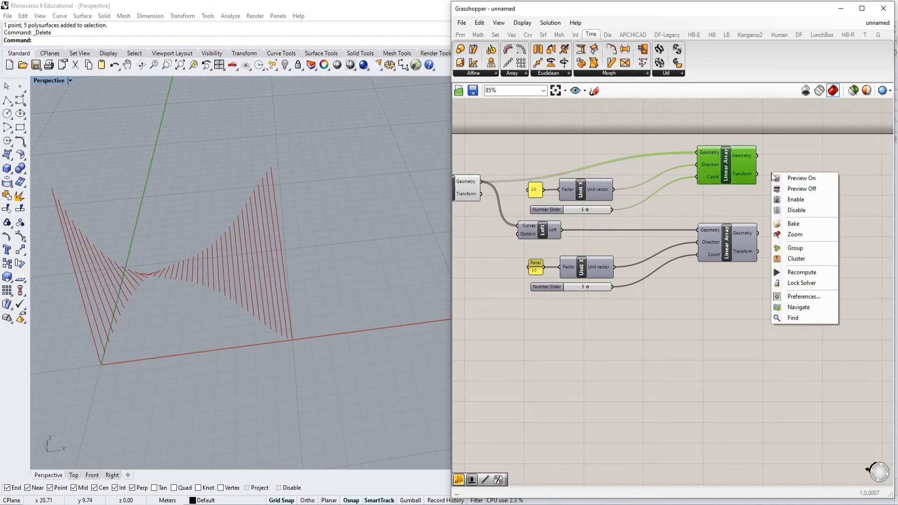
left_click(801, 179)
right_click(487, 157)
left_click(515, 167)
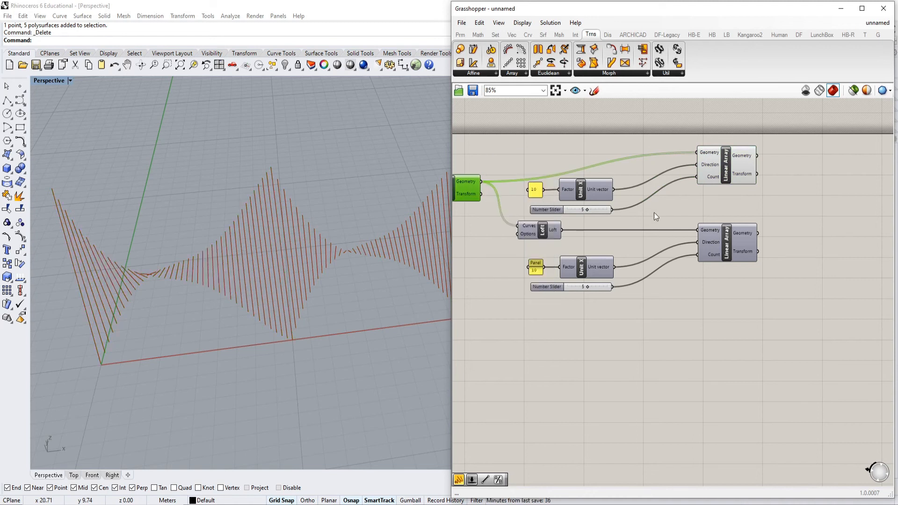
Add a Pipe component fed by the upper Linear Array's Geometry, and place it farther away to leave room for a slider.
scroll(707, 179, "down", 3)
scroll(774, 170, "up", 4)
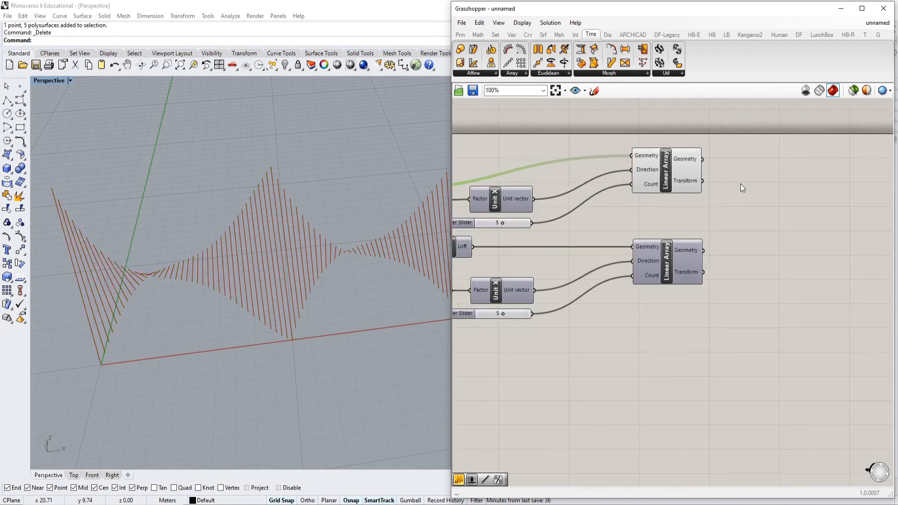
double_click(740, 184)
type("pi")
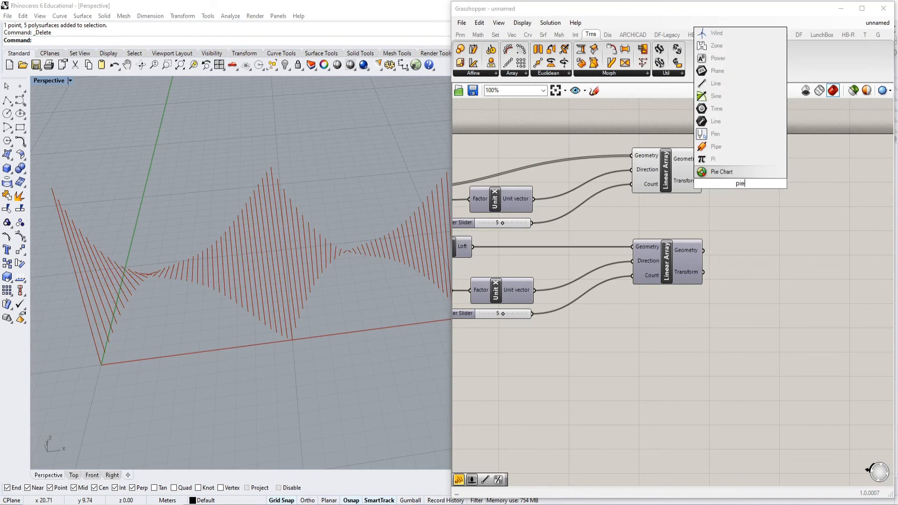
type("e")
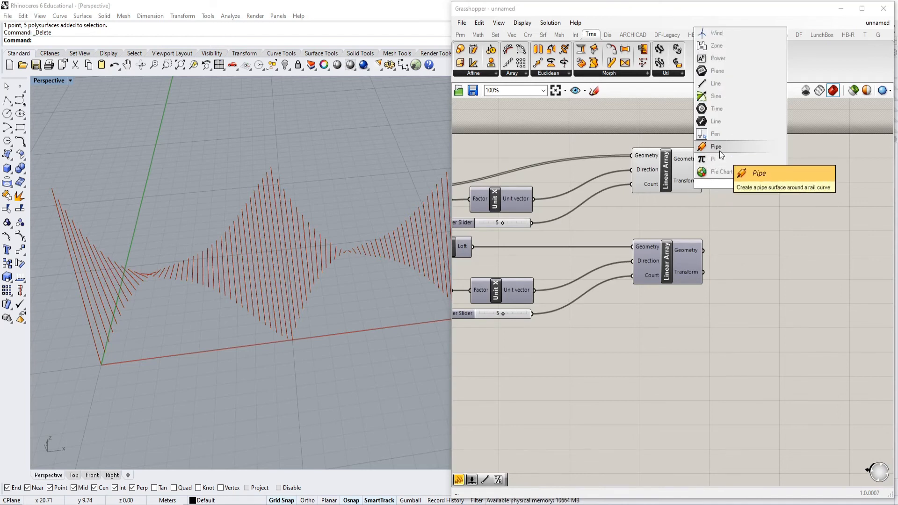
left_click(716, 147)
scroll(743, 189, "up", 3)
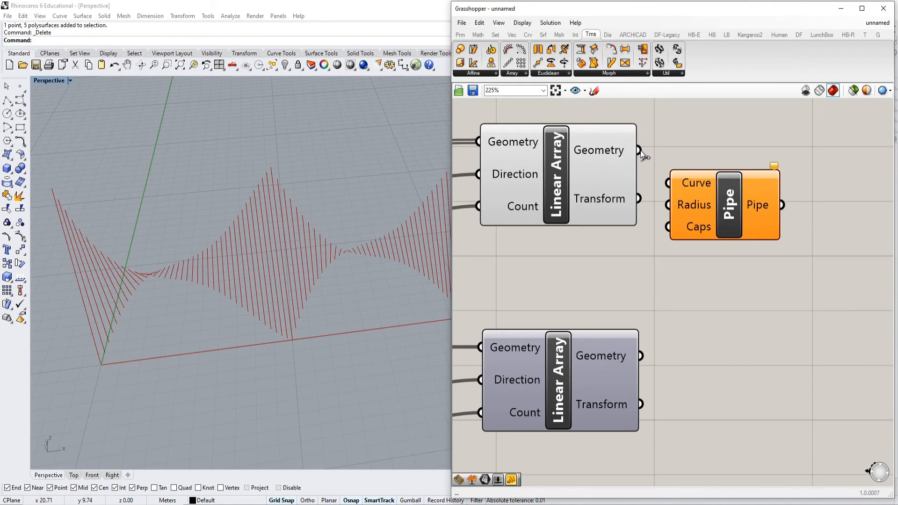
scroll(748, 201, "down", 4)
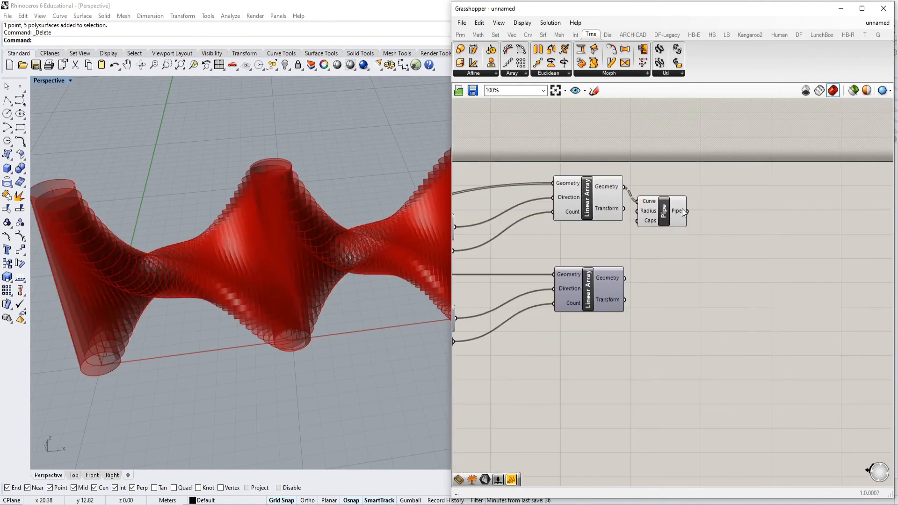
left_click_drag(684, 206, 767, 191)
Add a decimal number slider starting at 0.00, connect it to Pipe's Radius input and set it to 0.10.
double_click(687, 224)
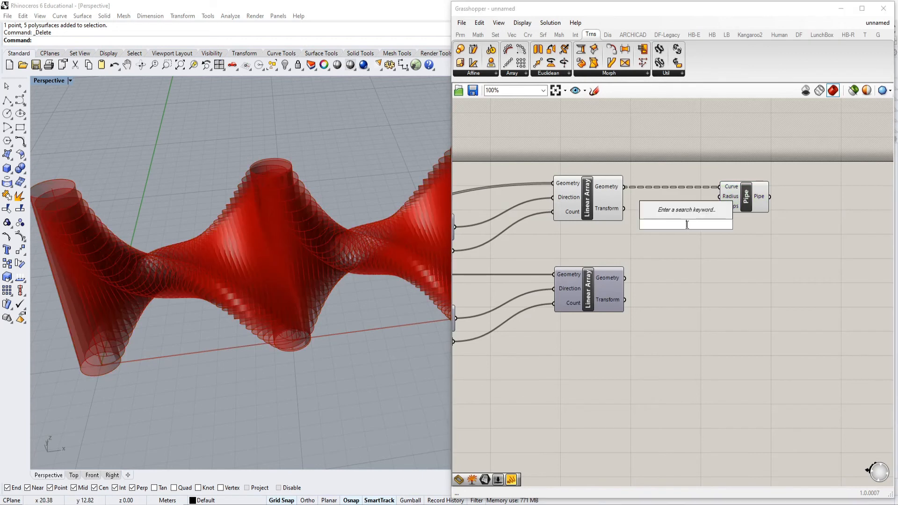
type("0<0")
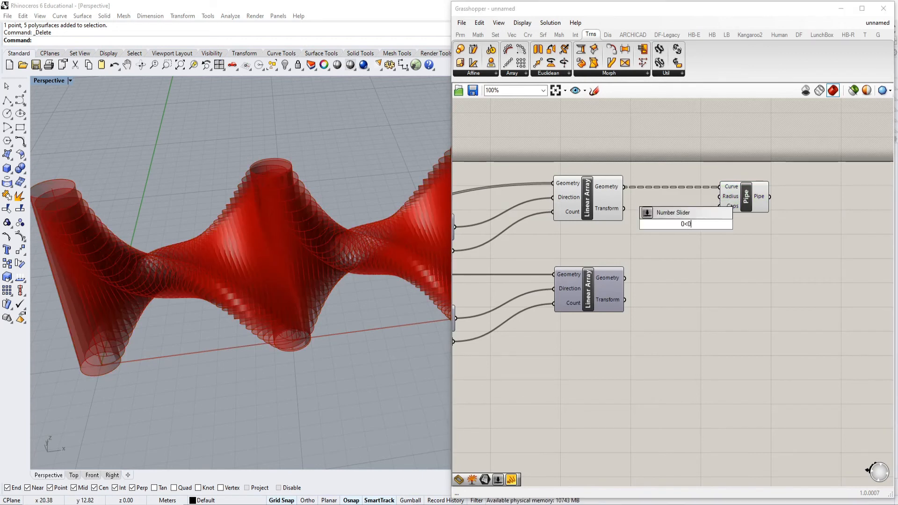
type(".")
key("Return")
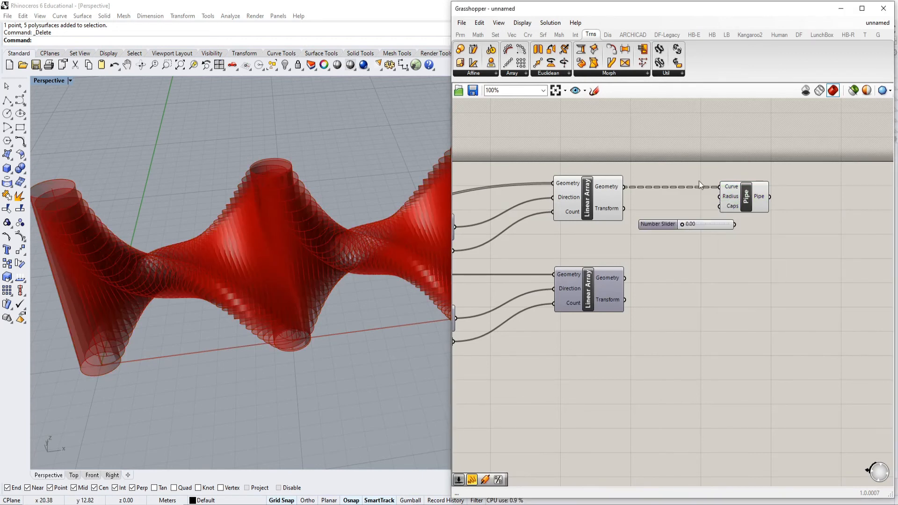
scroll(696, 159, "up", 4)
left_click_drag(756, 256, 748, 244)
left_click_drag(664, 307, 719, 310)
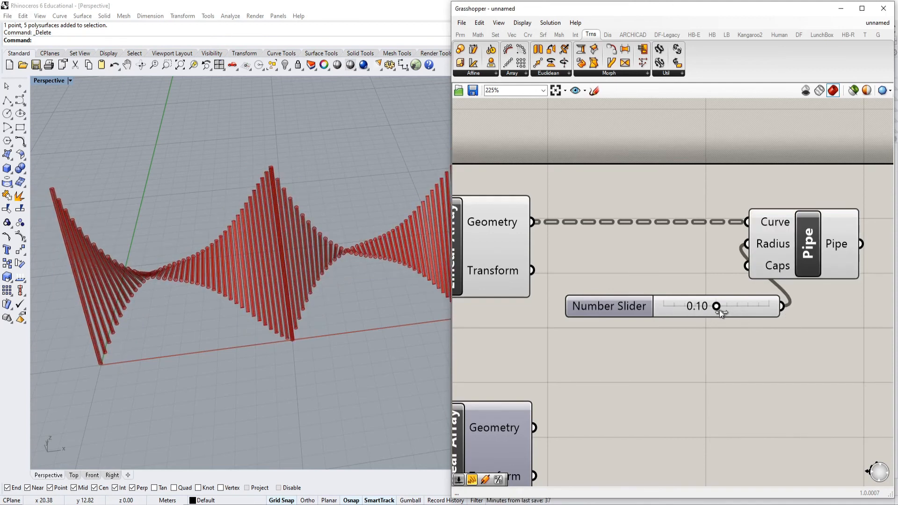
Lower the pipe radius slider to 0.06 and align the slider between the upper Linear Array and Pipe.
scroll(588, 305, "down", 2)
left_click(821, 257)
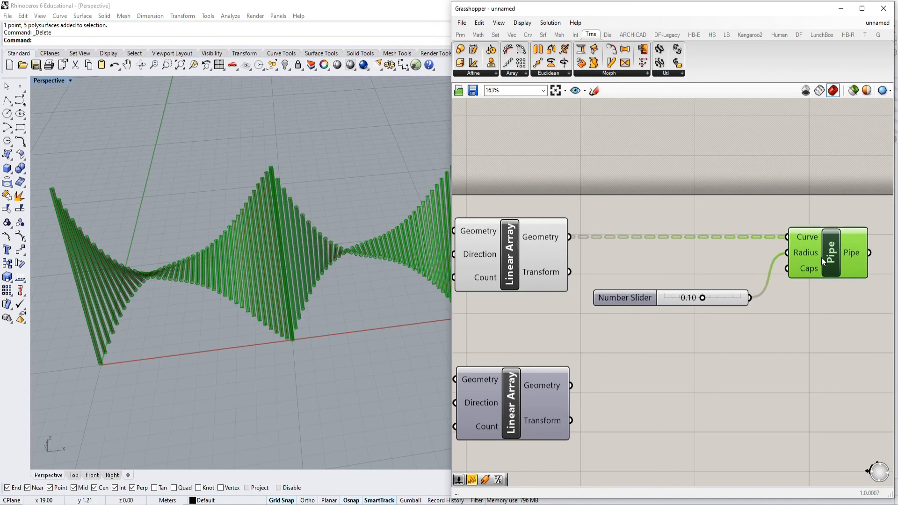
scroll(720, 286, "up", 2)
left_click_drag(695, 303, 680, 308)
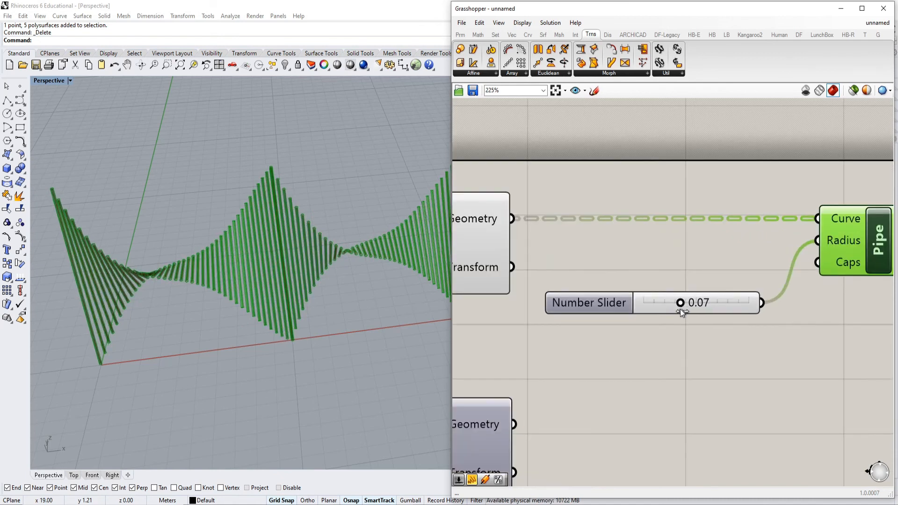
left_click_drag(610, 296, 623, 234)
left_click_drag(691, 243, 685, 243)
Examine the piped line array up close and along its full length from another angle in the perspective view.
scroll(234, 273, "up", 5)
scroll(212, 282, "down", 14)
right_click_drag(212, 283, 355, 355)
scroll(276, 308, "up", 4)
scroll(290, 313, "down", 1)
scroll(685, 263, "down", 10)
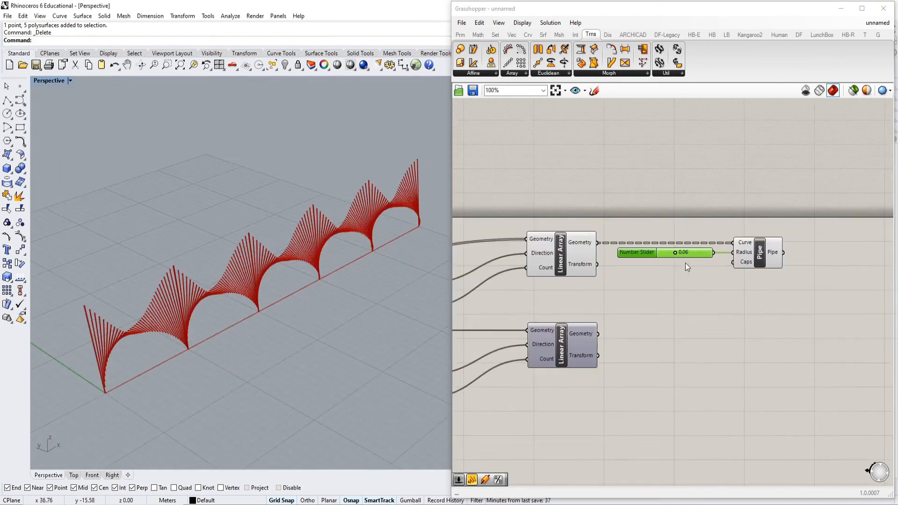
Turn on the preview of the Move component that follows the Point at the start of the definition.
scroll(489, 256, "up", 8)
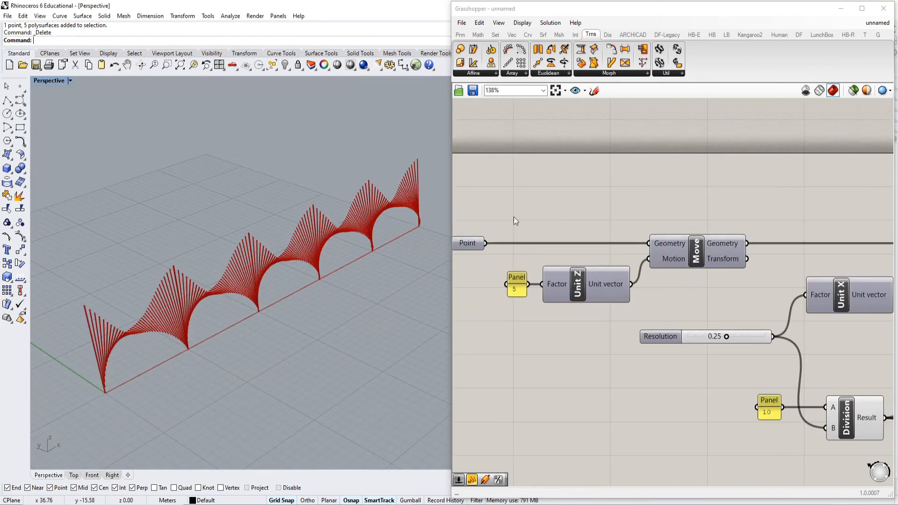
scroll(513, 218, "down", 2)
scroll(519, 260, "up", 3)
scroll(534, 253, "down", 2)
scroll(515, 248, "up", 1)
left_click(480, 219)
scroll(532, 223, "down", 4)
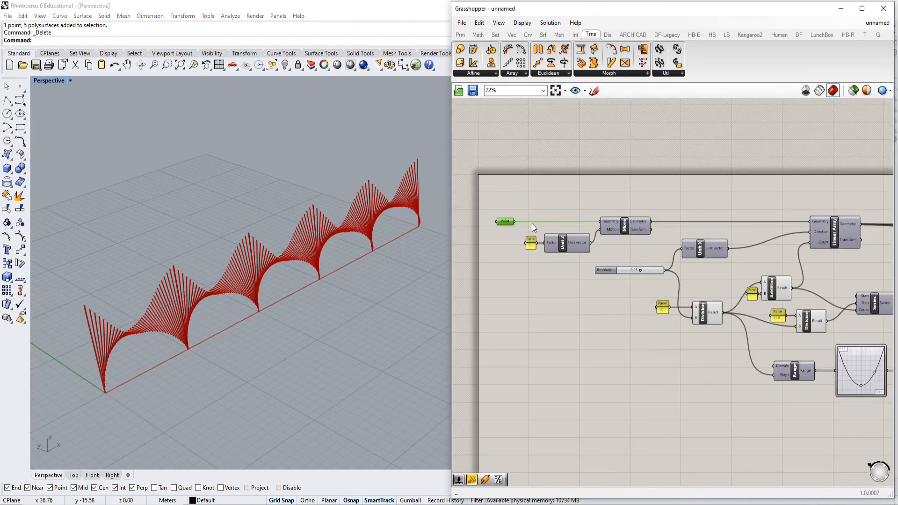
scroll(610, 230, "up", 4)
left_click(612, 227)
right_click(603, 172)
left_click(640, 177)
scroll(540, 215, "down", 2)
right_click_drag(566, 209, 548, 210)
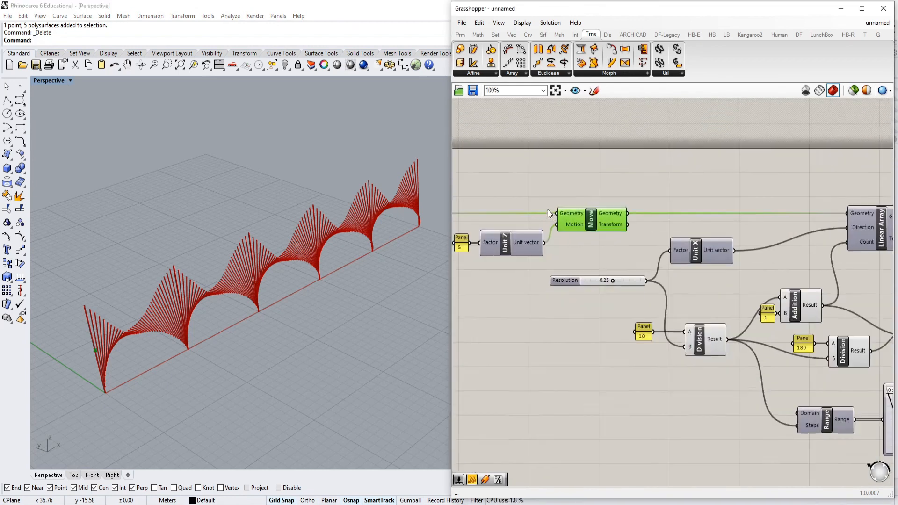
Add a second Move component above and beyond the first one, and feed the first Move's Geometry into it.
scroll(548, 210, "up", 1)
double_click(619, 186)
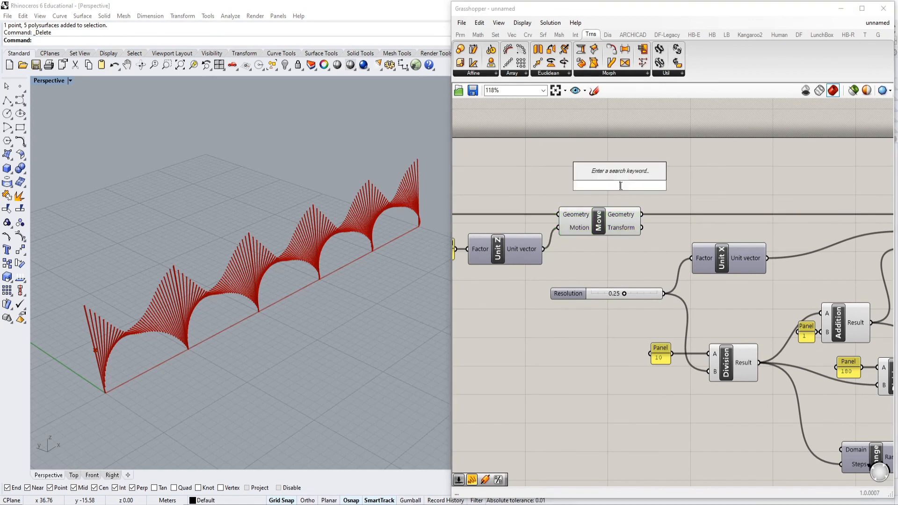
type("move")
key("Return")
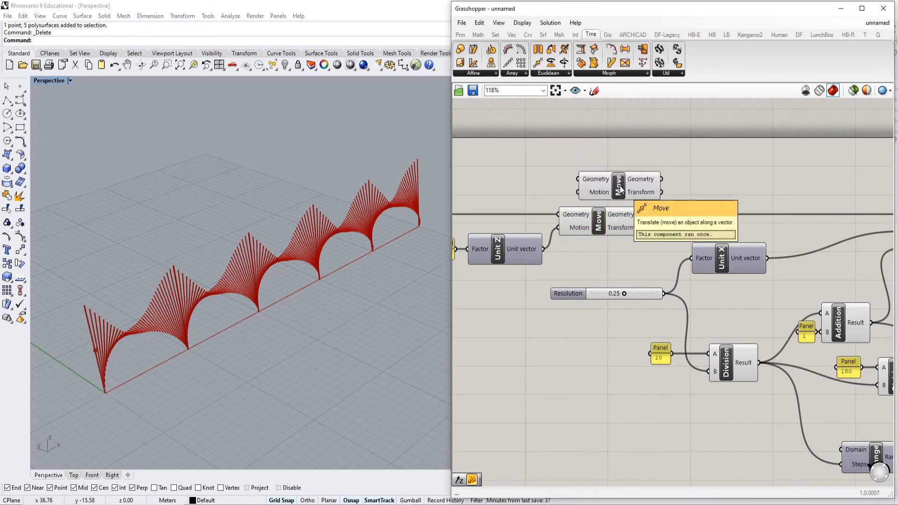
left_click_drag(610, 197, 707, 187)
scroll(643, 215, "up", 1)
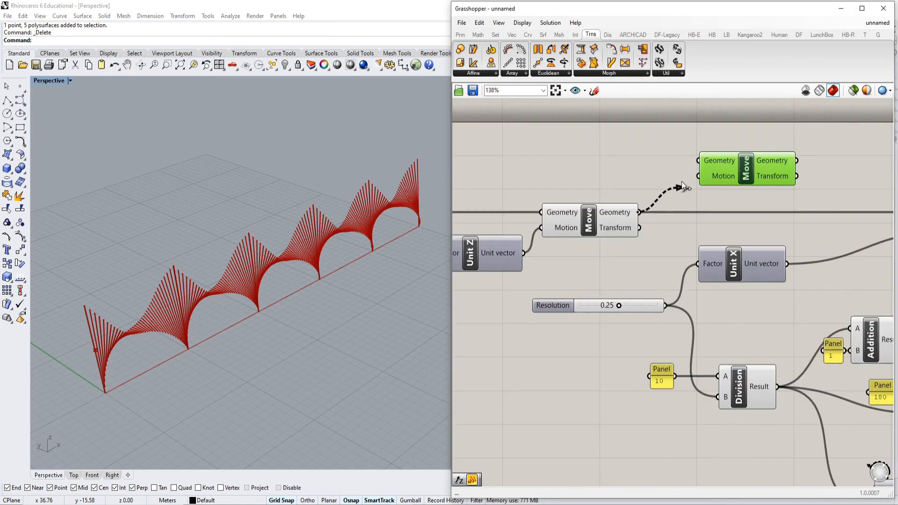
scroll(406, 252, "down", 3)
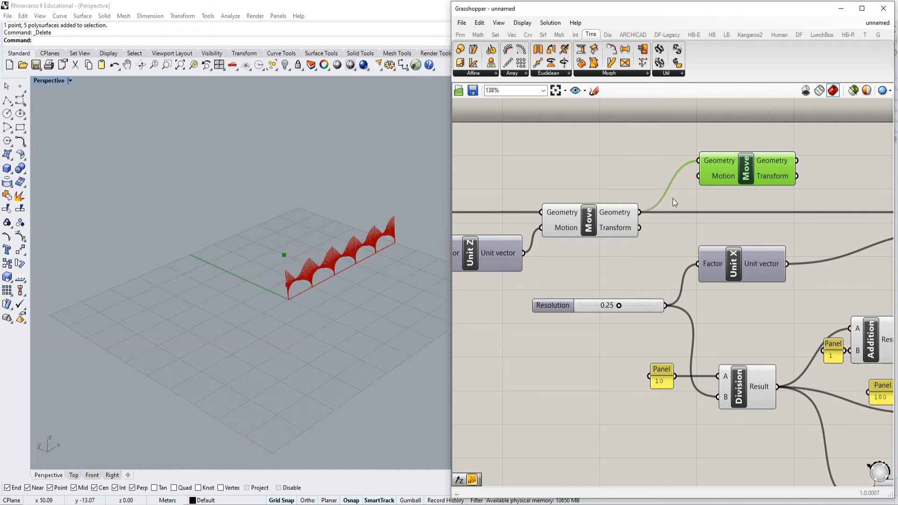
scroll(672, 199, "down", 2)
scroll(607, 189, "up", 3)
Add a Unit X component beside the second Move and connect its vector to that Move's Motion input.
double_click(608, 189)
type("z")
key("BackSpace")
type("x")
key("Return")
left_click_drag(682, 210, 684, 211)
scroll(659, 201, "down", 1)
left_click_drag(624, 184, 567, 203)
scroll(558, 202, "down", 3)
Add a number slider ranging from 0 to 50, connect it to the new Unit X's Factor and set it to 50.
scroll(527, 199, "up", 3)
double_click(527, 199)
type("0")
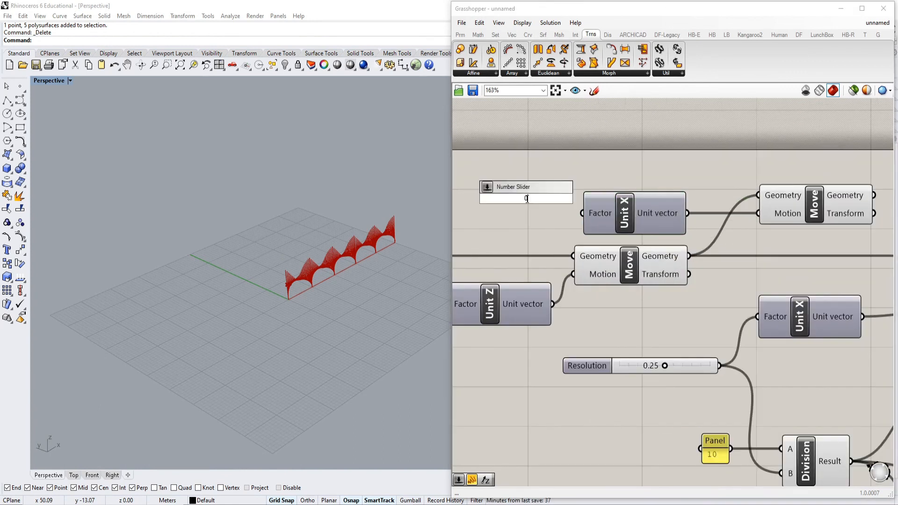
type("<50")
key("Return")
scroll(582, 203, "down", 1)
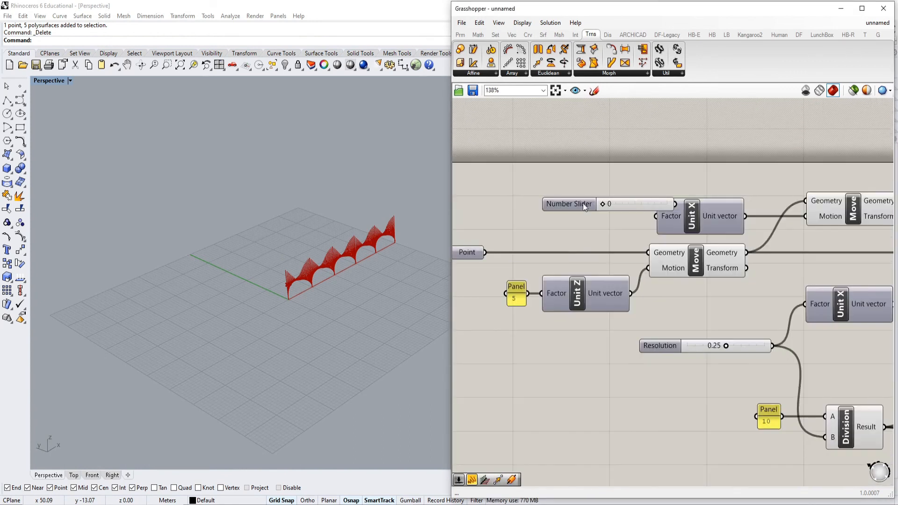
left_click_drag(582, 203, 532, 214)
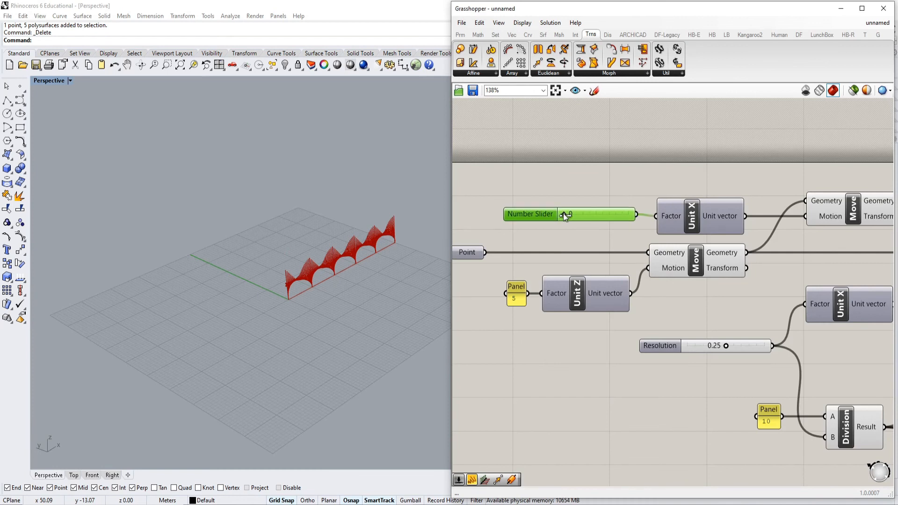
scroll(643, 242, "down", 5)
scroll(743, 240, "up", 6)
scroll(605, 241, "down", 4)
mouse_move(564, 253)
left_mouse_down()
mouse_move(626, 250)
mouse_move(581, 253)
left_mouse_up()
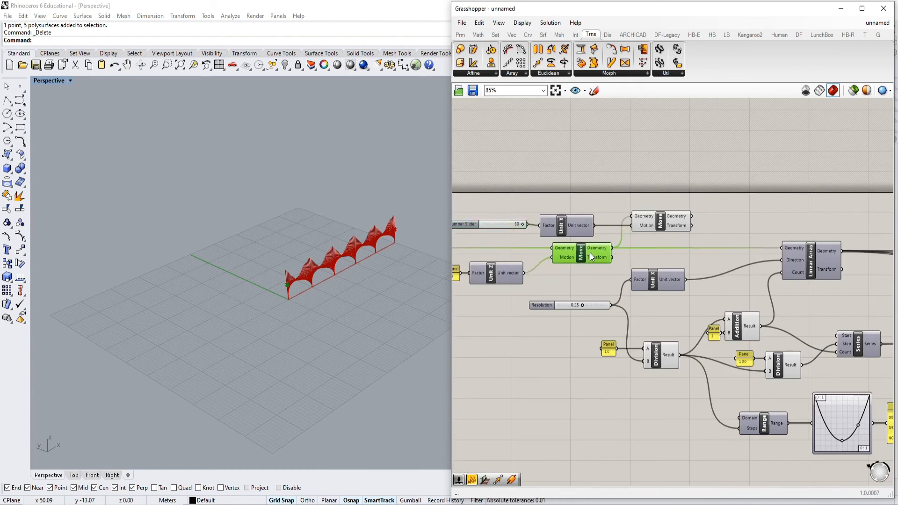
Add a Line component with the second Move's Geometry as Start Point and the first Move's Geometry as End Point.
left_click(543, 35)
left_click(527, 36)
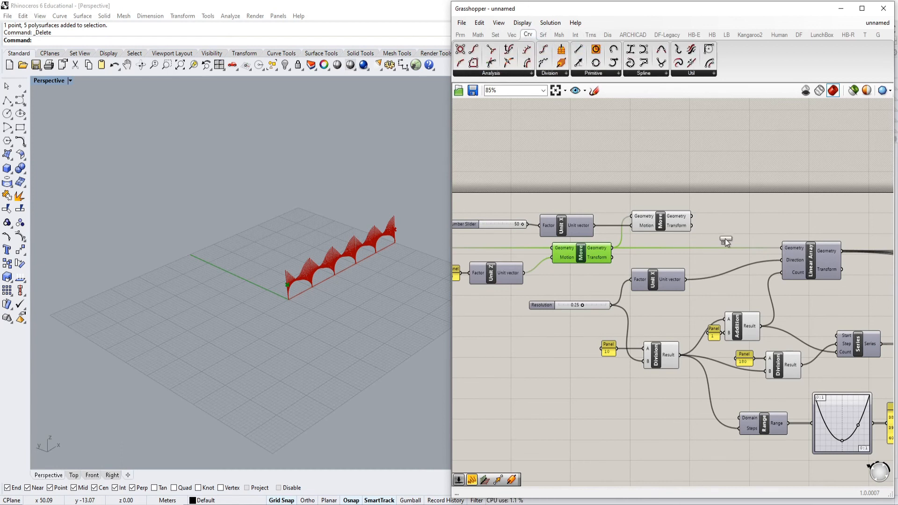
left_click_drag(724, 238, 723, 236)
scroll(725, 238, "up", 3)
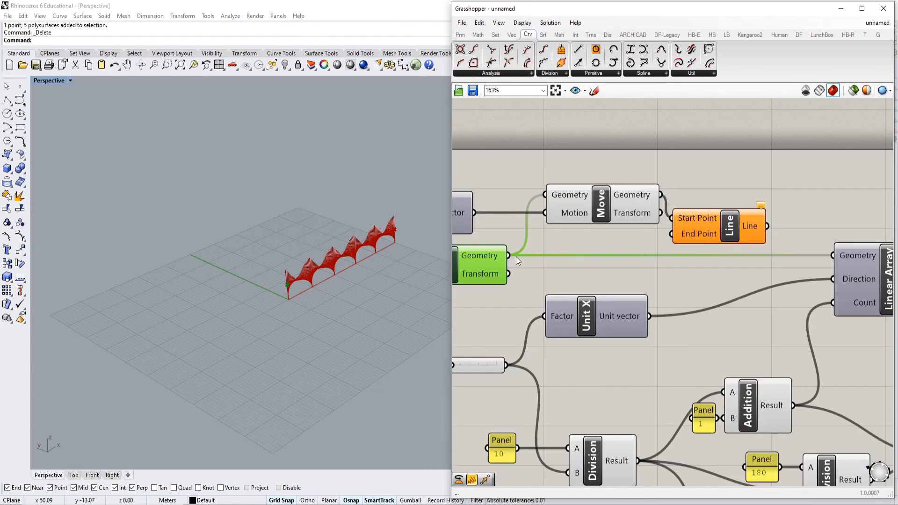
left_click_drag(508, 257, 683, 223)
left_click(677, 236)
Examine in the perspective view how the new line runs through the arrayed pipes.
scroll(601, 239, "down", 3)
scroll(673, 231, "up", 4)
scroll(364, 256, "up", 9)
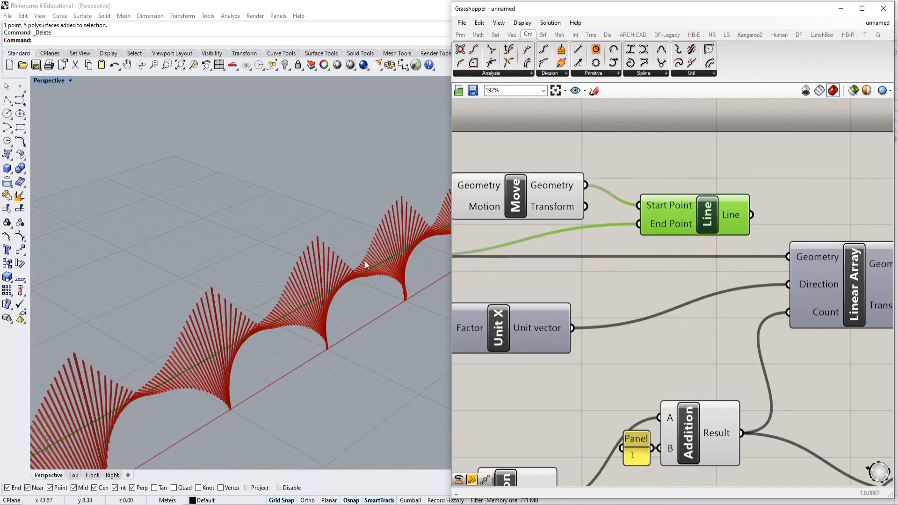
right_click_drag(365, 260, 266, 219, "shift")
scroll(289, 243, "up", 4)
scroll(374, 222, "down", 4)
scroll(433, 214, "down", 4)
scroll(628, 218, "down", 3)
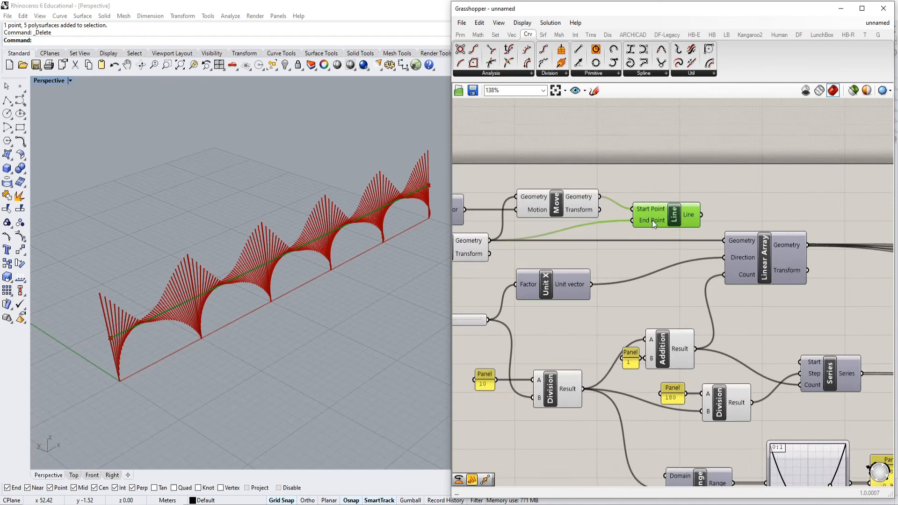
Make room above the first Linear Array, add a Pipe component there and connect the Line to its Curve input.
scroll(653, 220, "up", 1)
double_click(723, 195)
left_click_drag(777, 268, 778, 269)
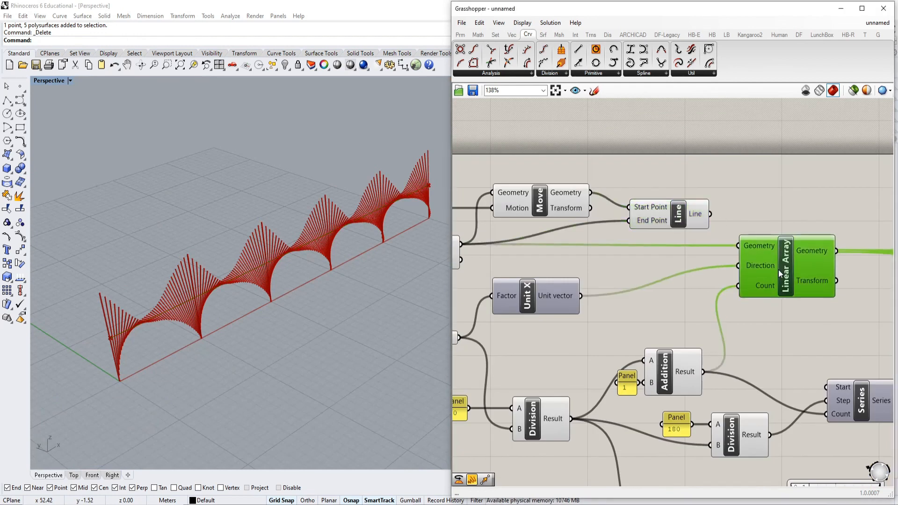
double_click(775, 224)
type("pip")
key("Return")
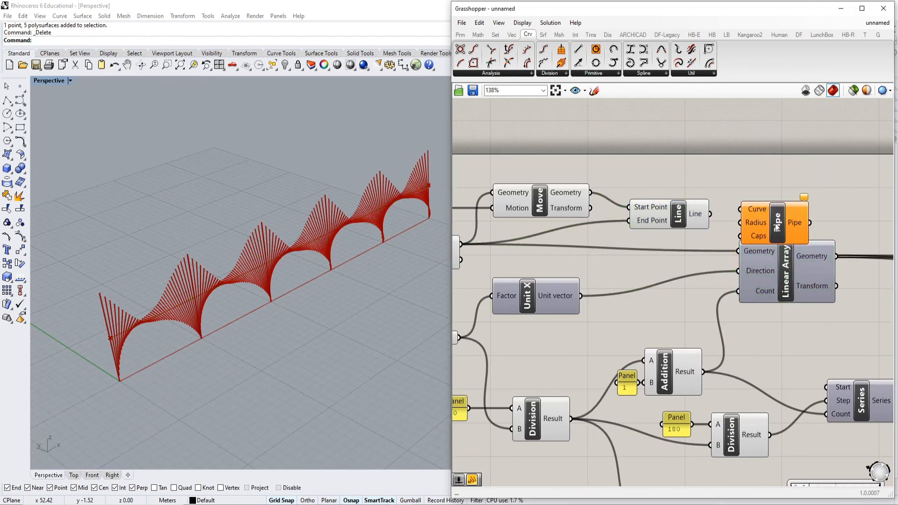
scroll(621, 242, "down", 2)
scroll(621, 242, "up", 4)
left_click_drag(613, 267, 636, 244)
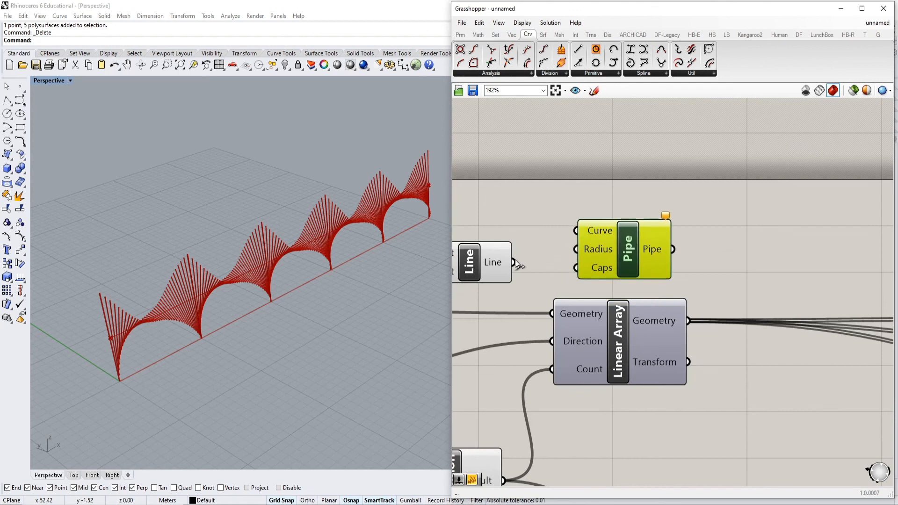
left_click_drag(572, 234, 576, 231)
left_click_drag(609, 231, 667, 217)
Add a decimal number slider ranging from 0.00 to 0.50 and place it above the Line component.
double_click(554, 208)
type("0")
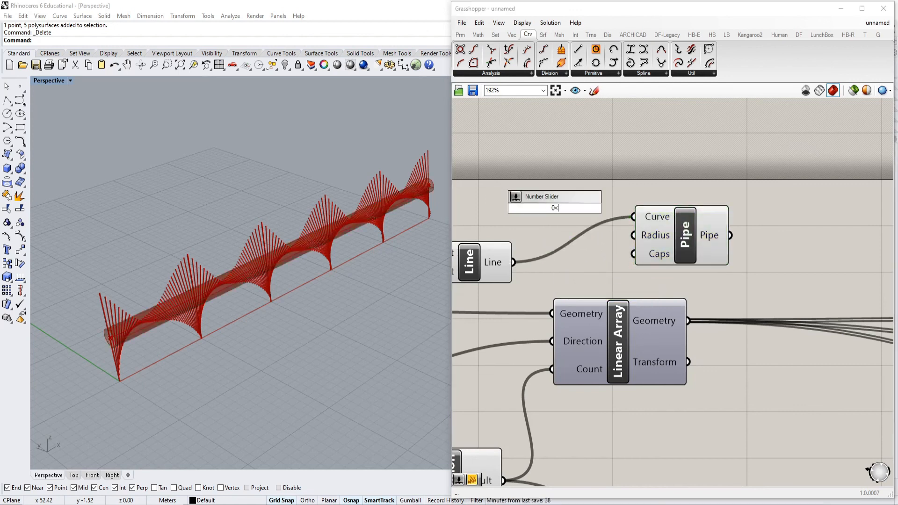
type("<0.10")
key("Return")
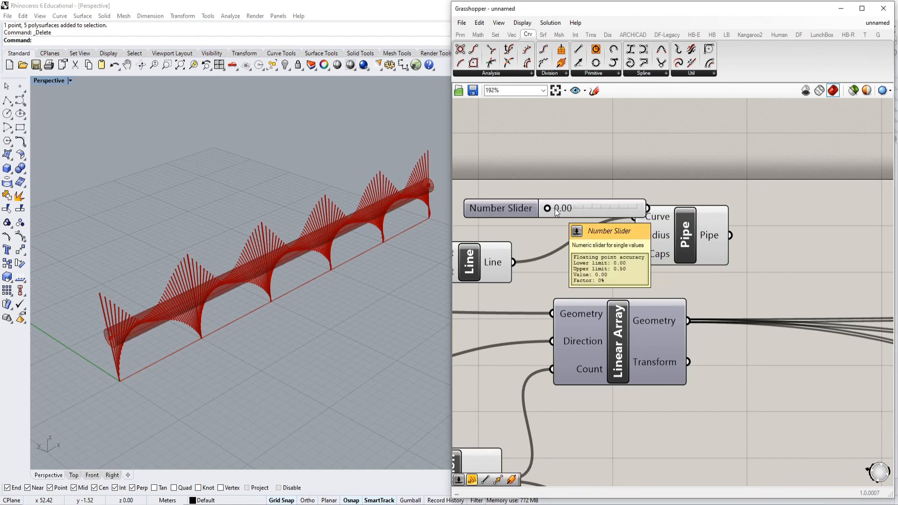
scroll(554, 208, "up", 1)
right_click_drag(555, 208, 594, 230)
left_click_drag(574, 230, 500, 229)
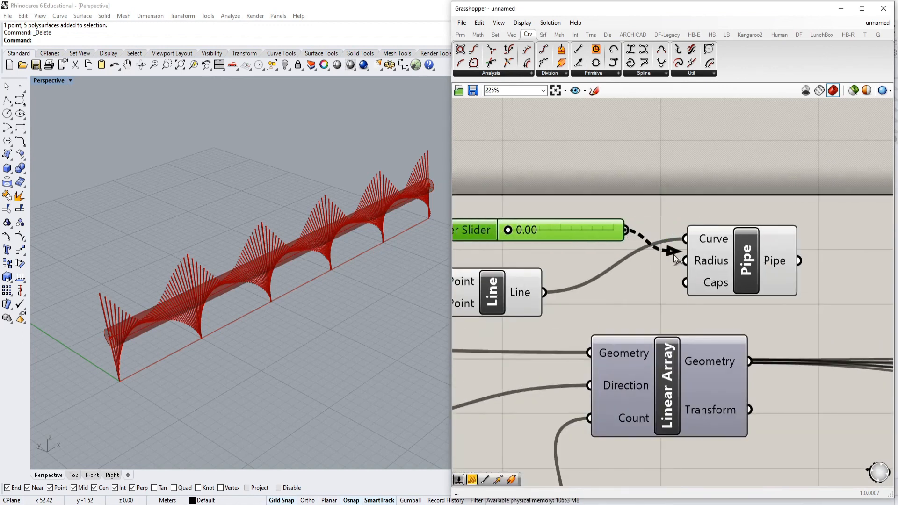
Connect the new slider to the Radius of the Line's Pipe and set it to 0.15.
left_click_drag(674, 255, 686, 259)
scroll(687, 257, "down", 3)
scroll(588, 241, "up", 6)
left_click_drag(562, 229, 613, 240)
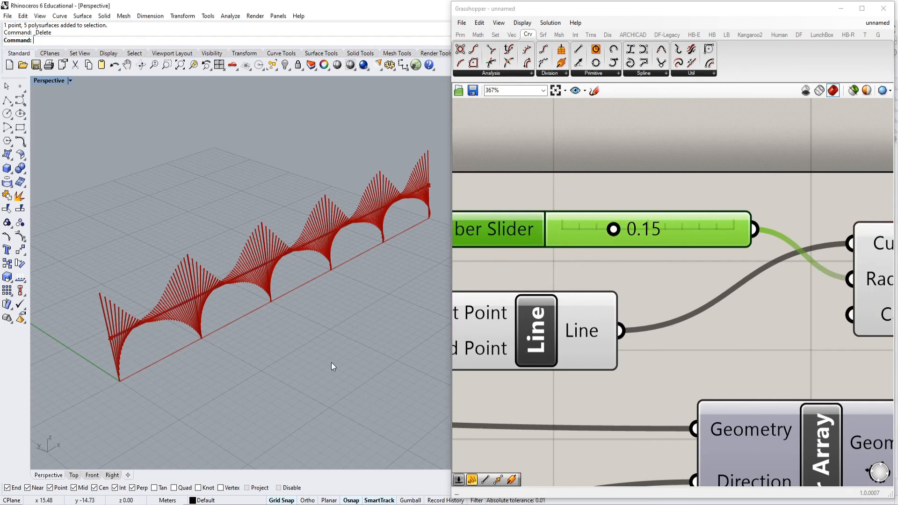
Bake the Pipe of the central Line into Rhino with the default attributes.
scroll(565, 262, "down", 5)
right_click(616, 259)
right_click(614, 258)
right_click(614, 258)
left_click(640, 298)
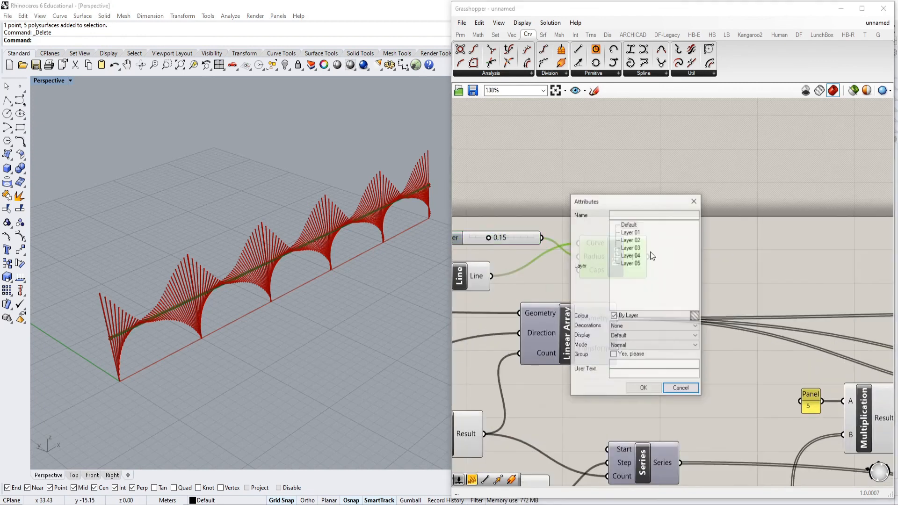
left_click(643, 389)
Bake the other Pipe component, which thickens the arrayed rotated lines with the 0.06 radius slider, into Rhino.
scroll(826, 271, "down", 5)
scroll(705, 243, "up", 4)
right_click(721, 229)
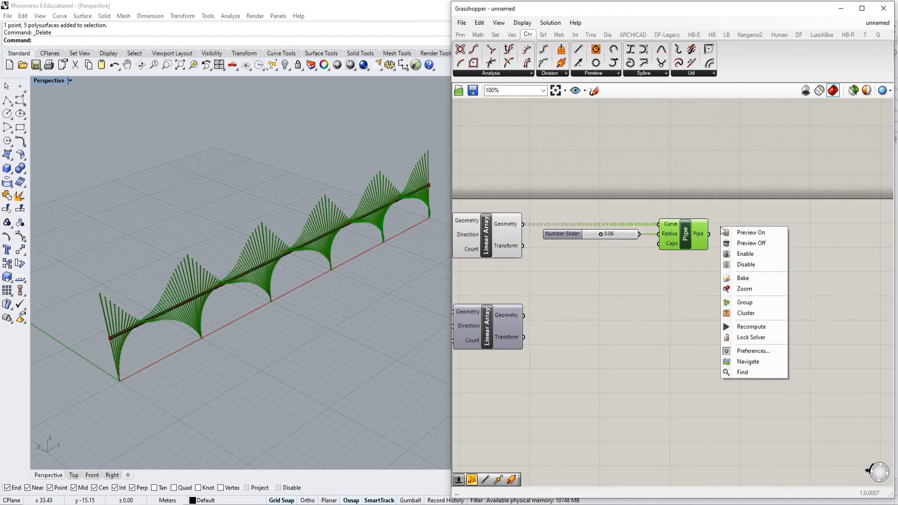
left_click(743, 277)
Select every component of the definition and turn their preview off.
scroll(723, 242, "down", 6)
scroll(725, 246, "down", 3)
left_click_drag(554, 220, 658, 268)
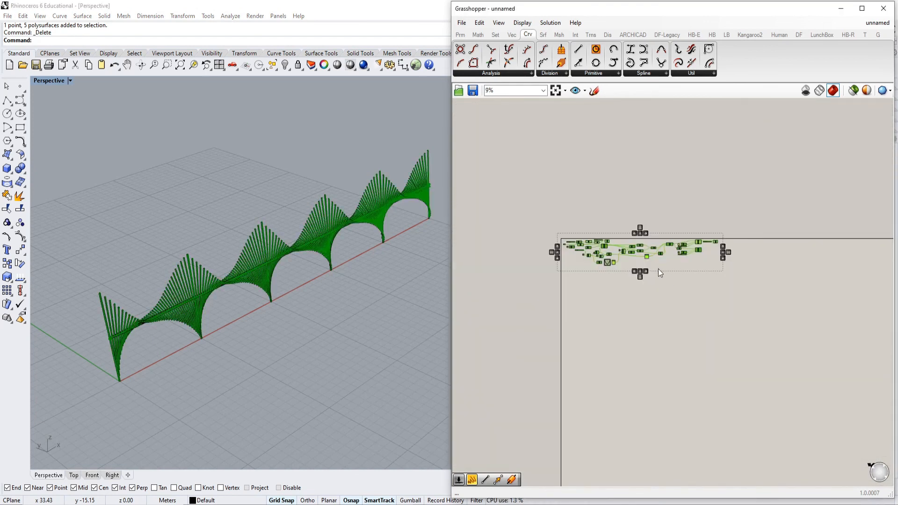
right_click(634, 261)
right_click(626, 277)
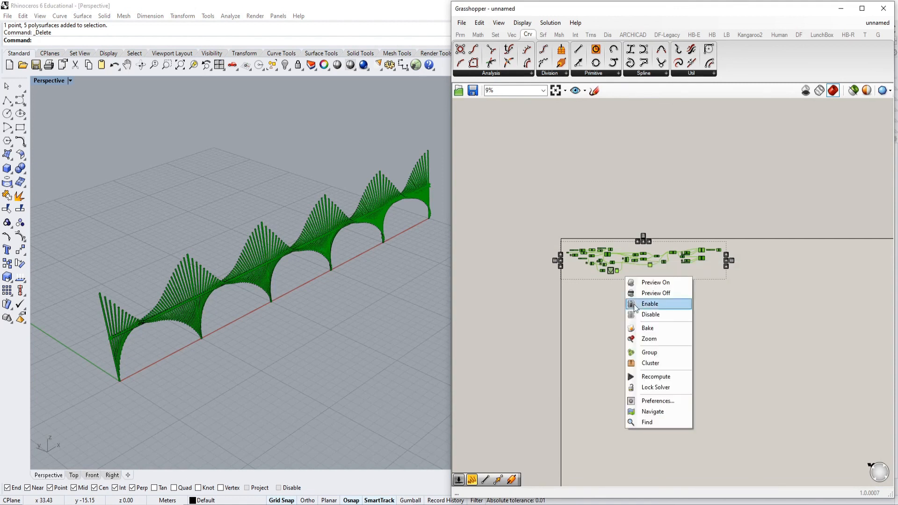
left_click(666, 293)
Set the Perspective viewport to the Rendered display mode and inspect the baked pipe structure from several sides.
left_click(40, 16)
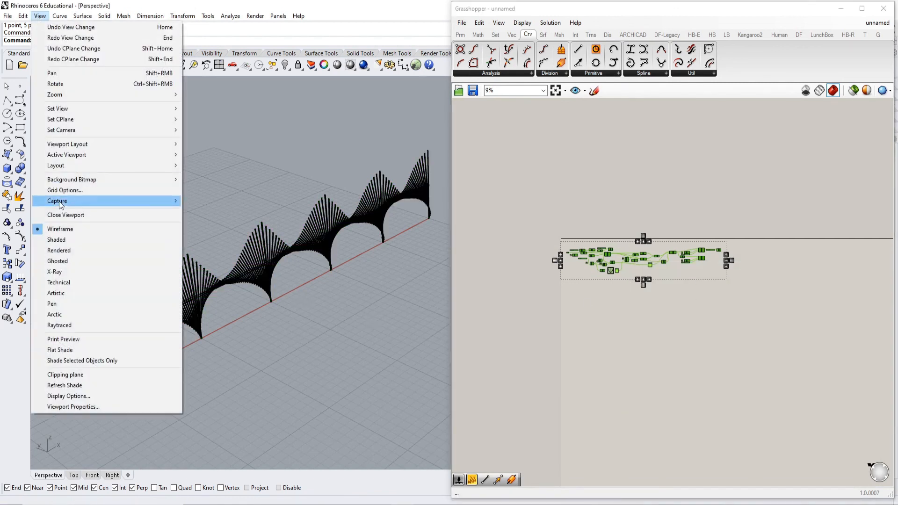
left_click(56, 251)
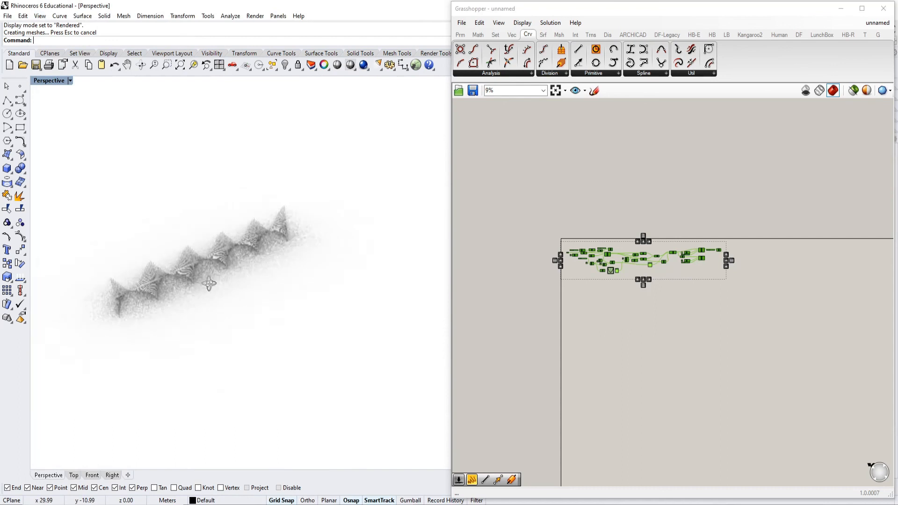
scroll(212, 209, "up", 3)
right_click_drag(211, 208, 317, 190)
right_click_drag(306, 251, 240, 256)
scroll(142, 265, "down", 4)
scroll(240, 256, "up", 3)
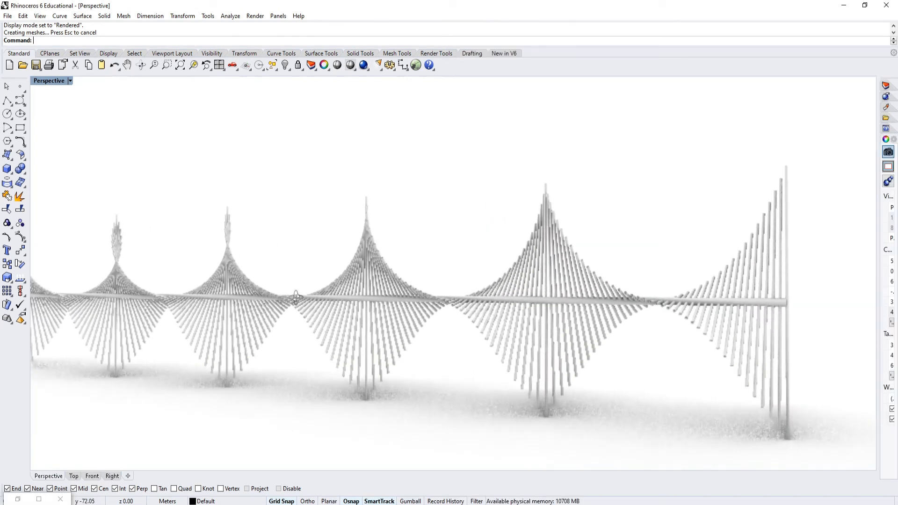
right_click_drag(327, 290, 457, 281)
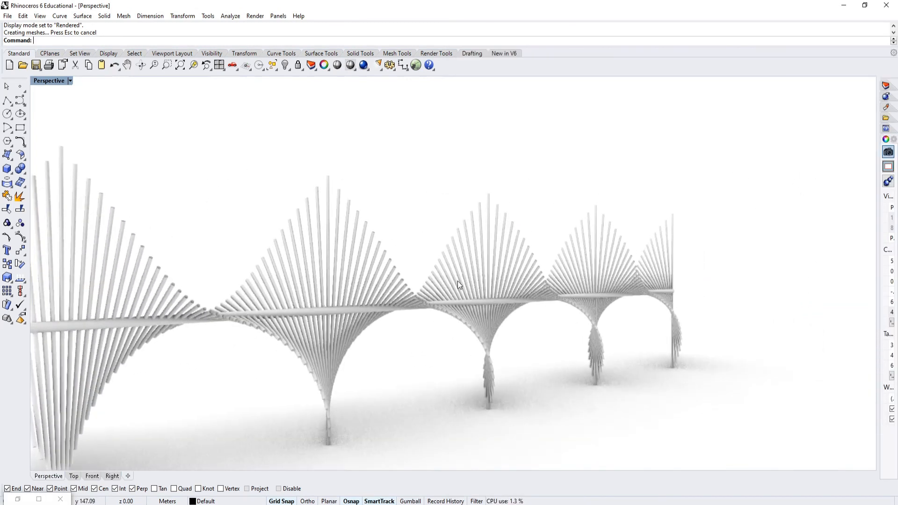
scroll(512, 266, "down", 5)
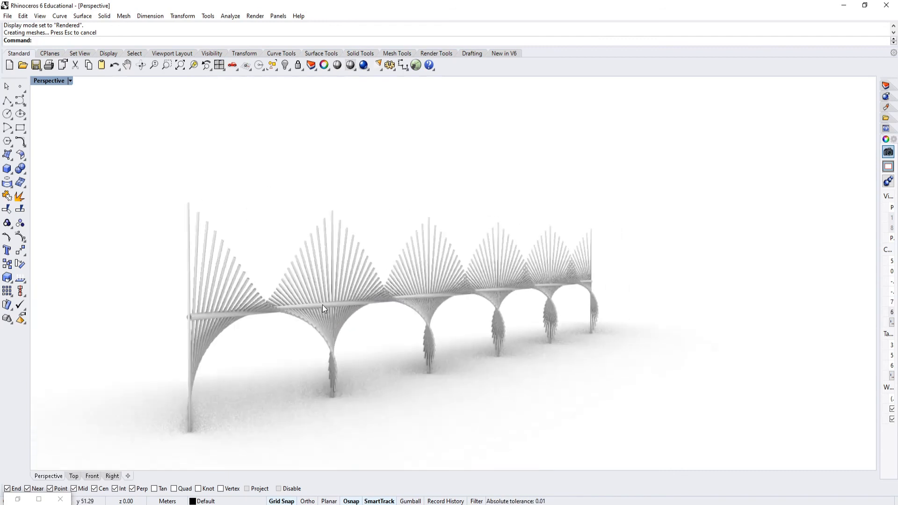